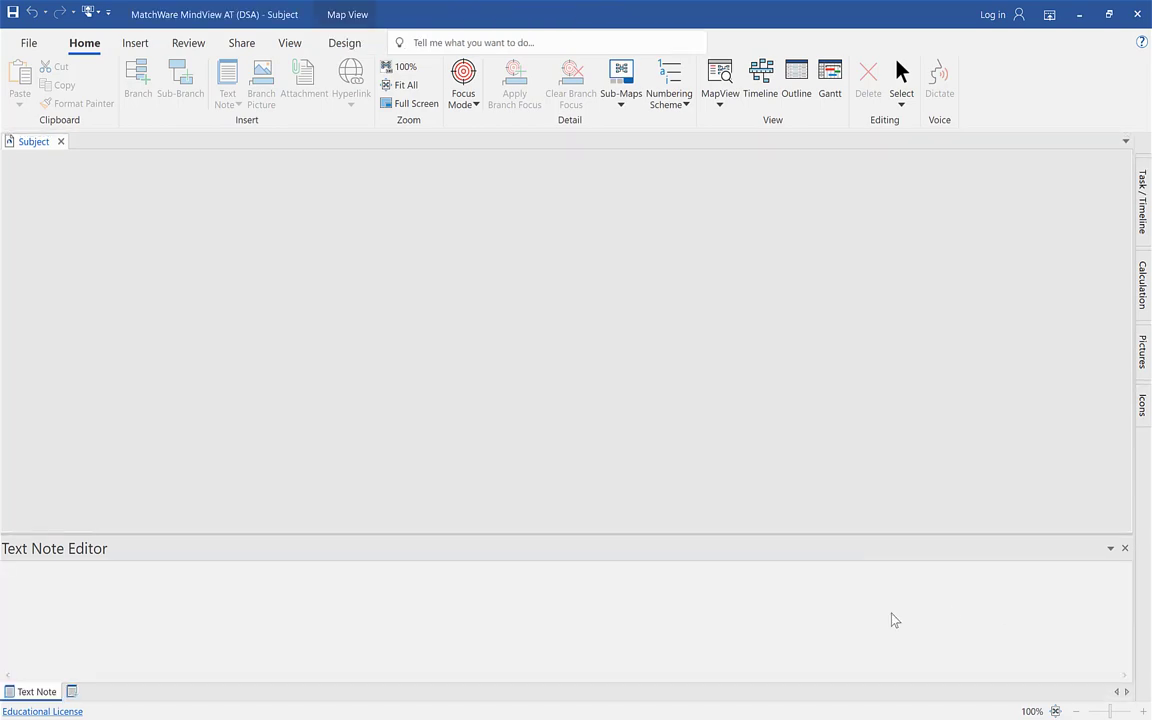
Step: Switch to Zotero, expand the History collection to view its subcollections, and return to MindView
{"action": "key", "text": "alt+Tab"}
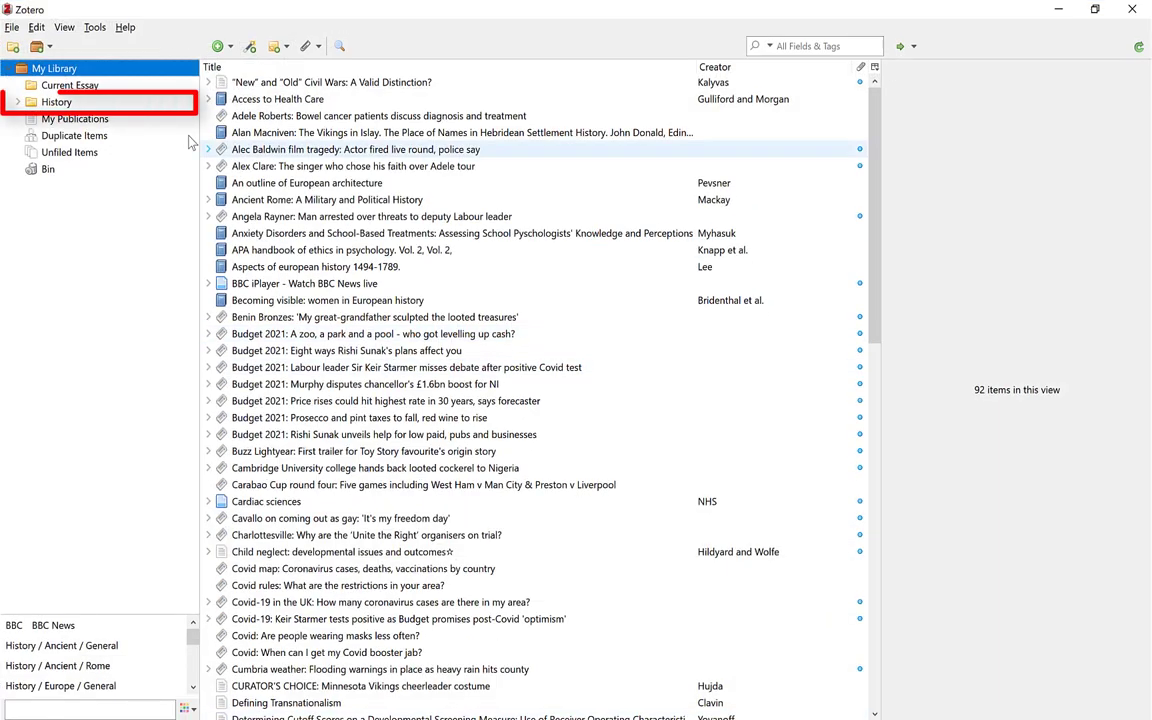
{"action": "left_click", "coordinate": [57, 103]}
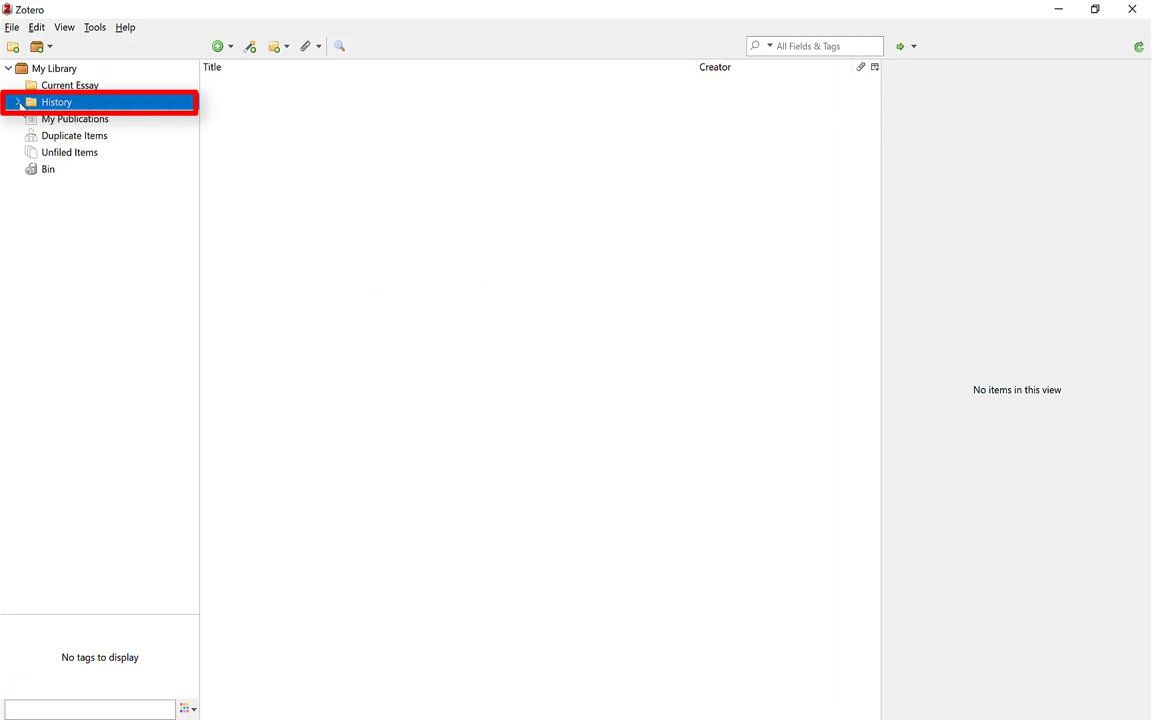
{"action": "left_click", "coordinate": [19, 103]}
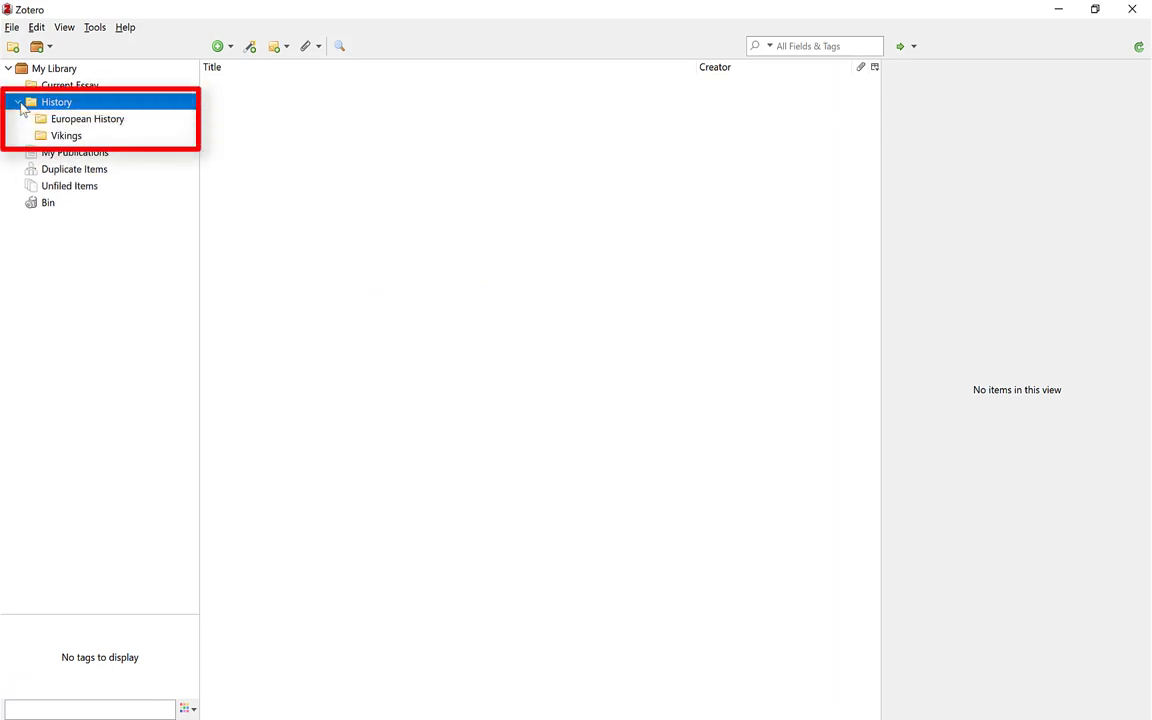
{"action": "left_click", "coordinate": [1062, 9]}
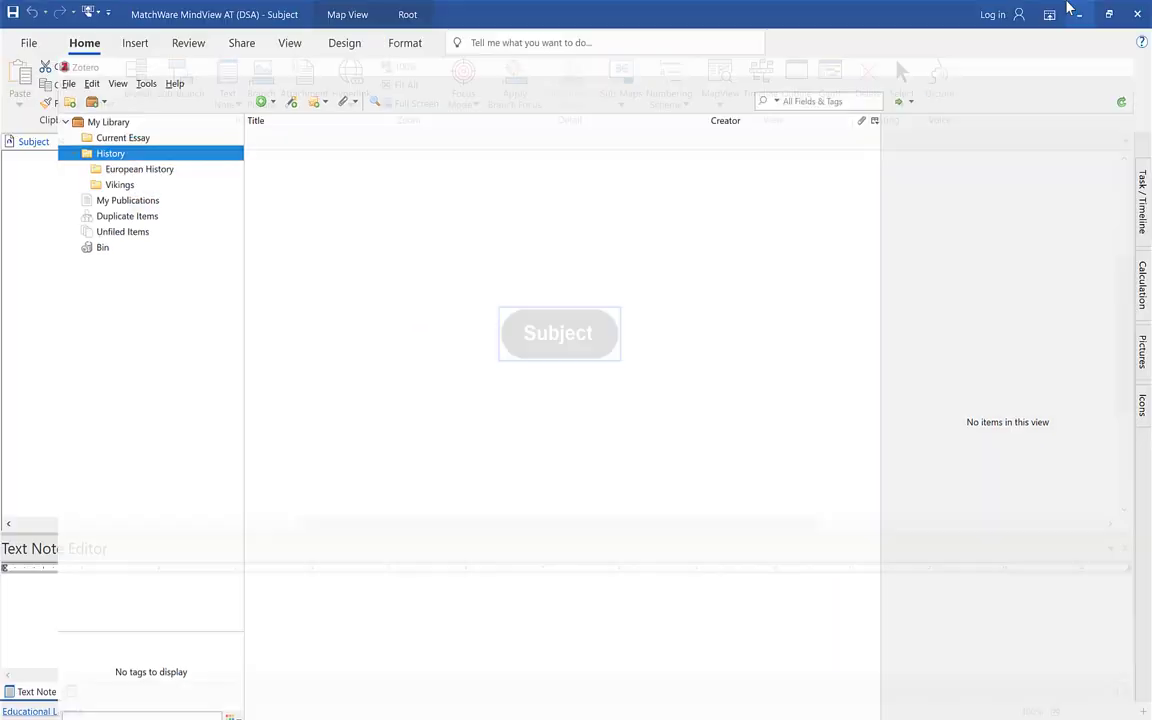
Step: Rename the mind map's central topic to "European history"
{"action": "left_click", "coordinate": [560, 335]}
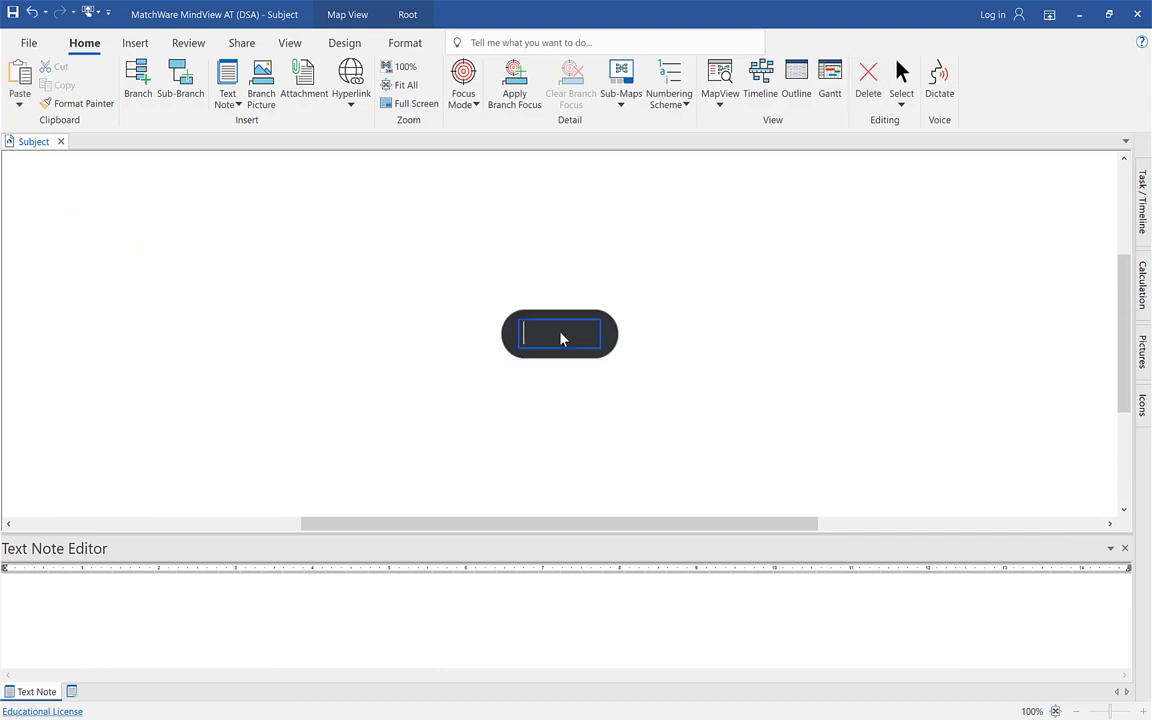
{"action": "type", "text": "European histor"}
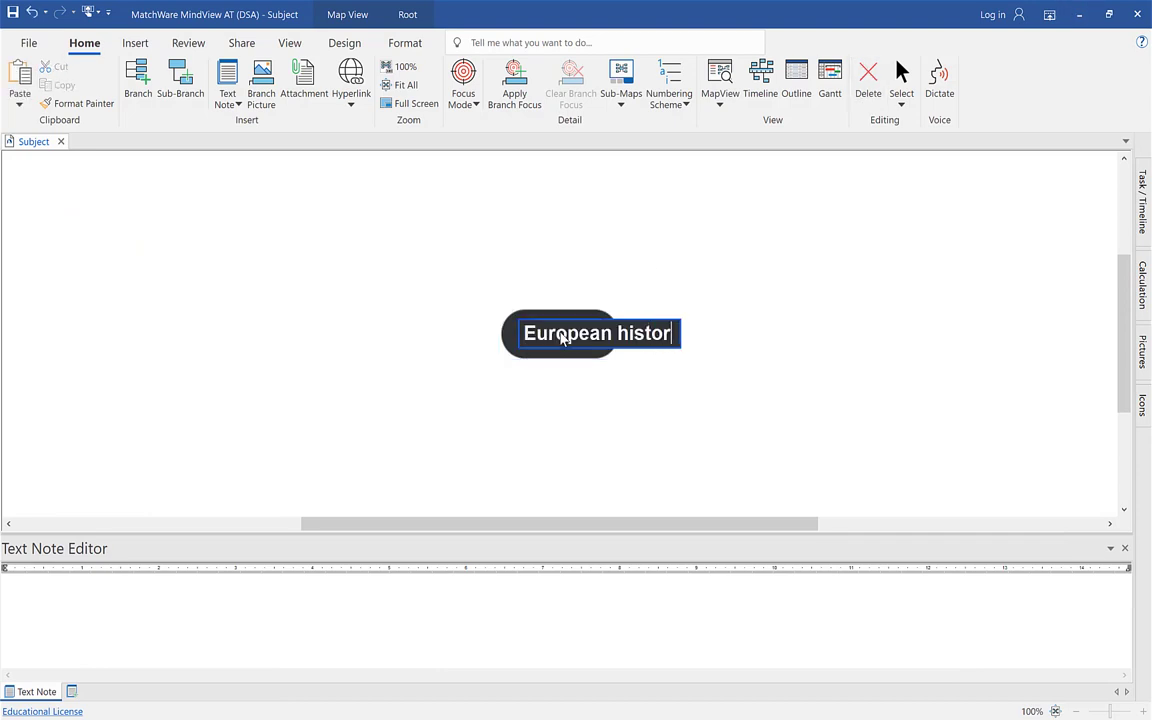
{"action": "type", "text": "y"}
{"action": "left_click", "coordinate": [622, 298]}
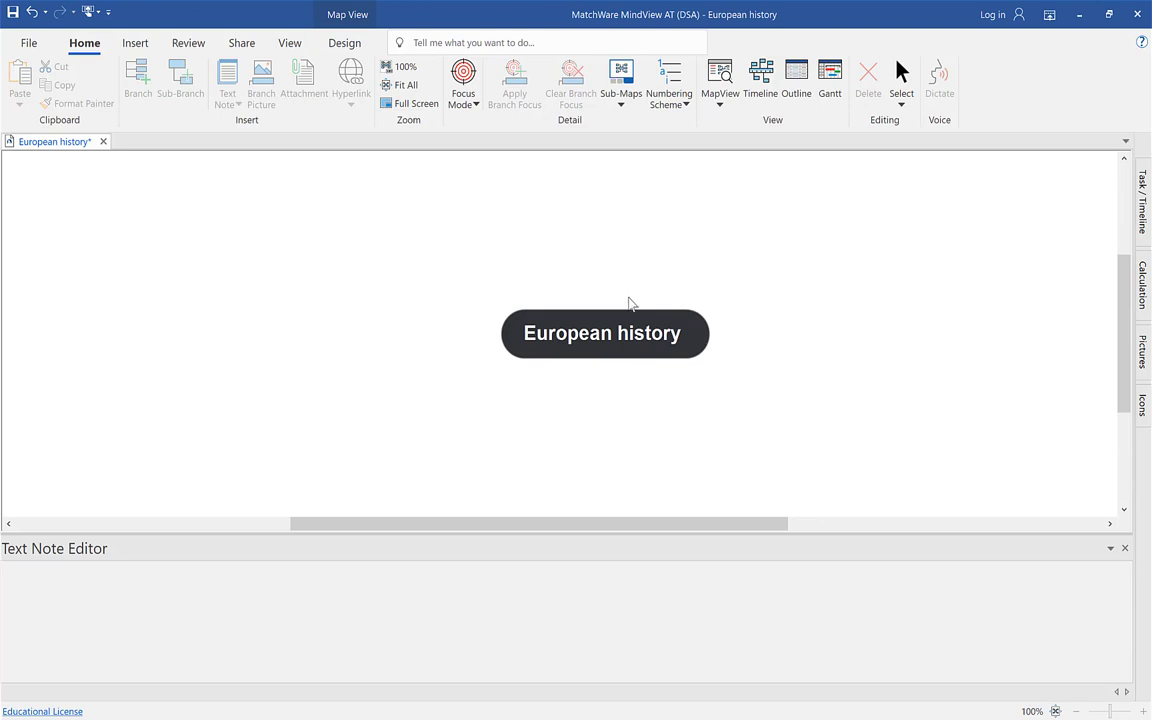
Step: Add a branch named "Introduction" to the European history topic
{"action": "left_click", "coordinate": [640, 332]}
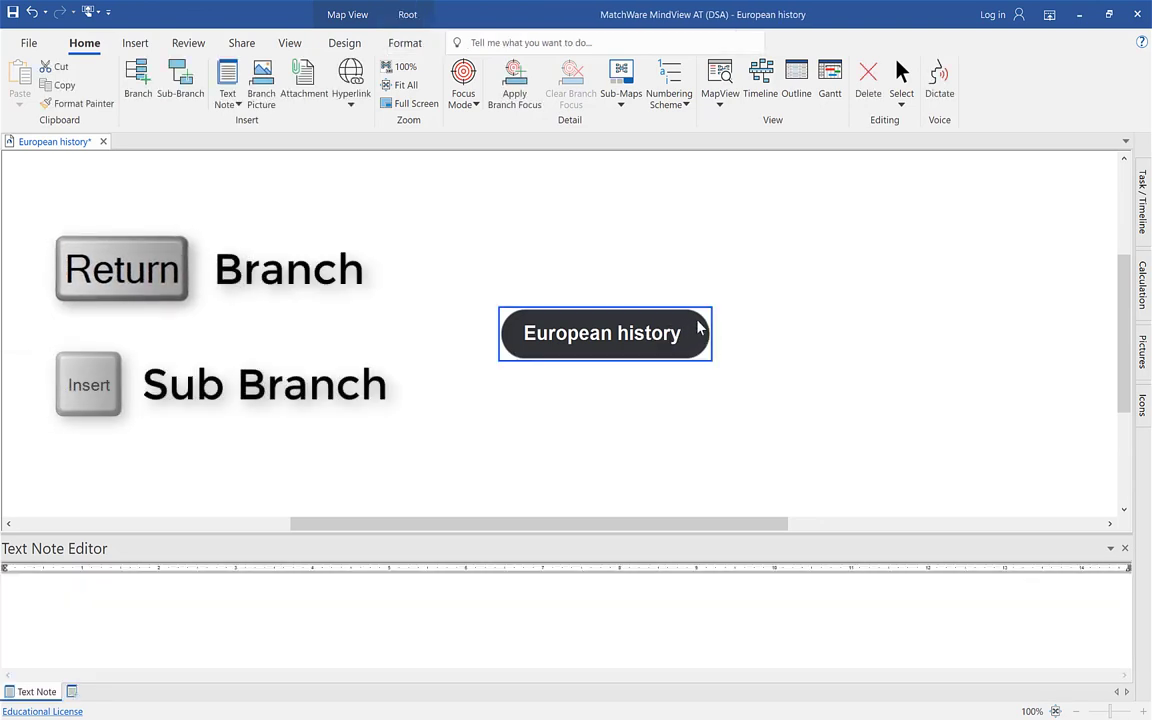
{"action": "key", "text": "Return"}
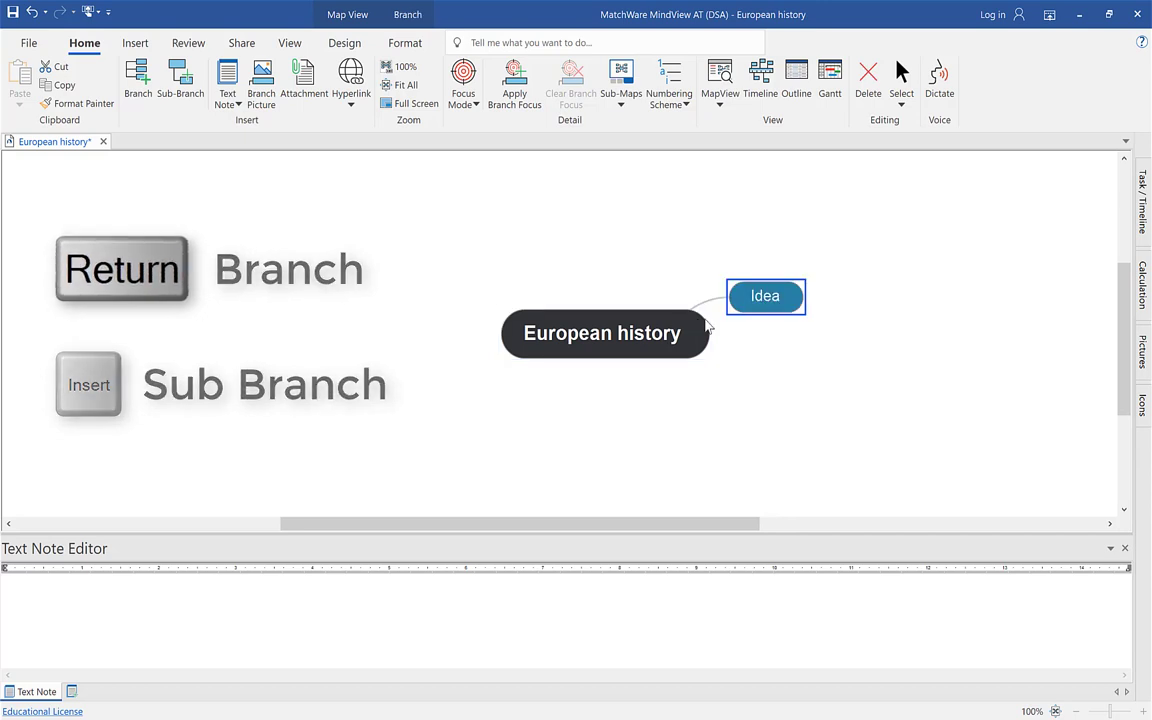
{"action": "left_click", "coordinate": [768, 300]}
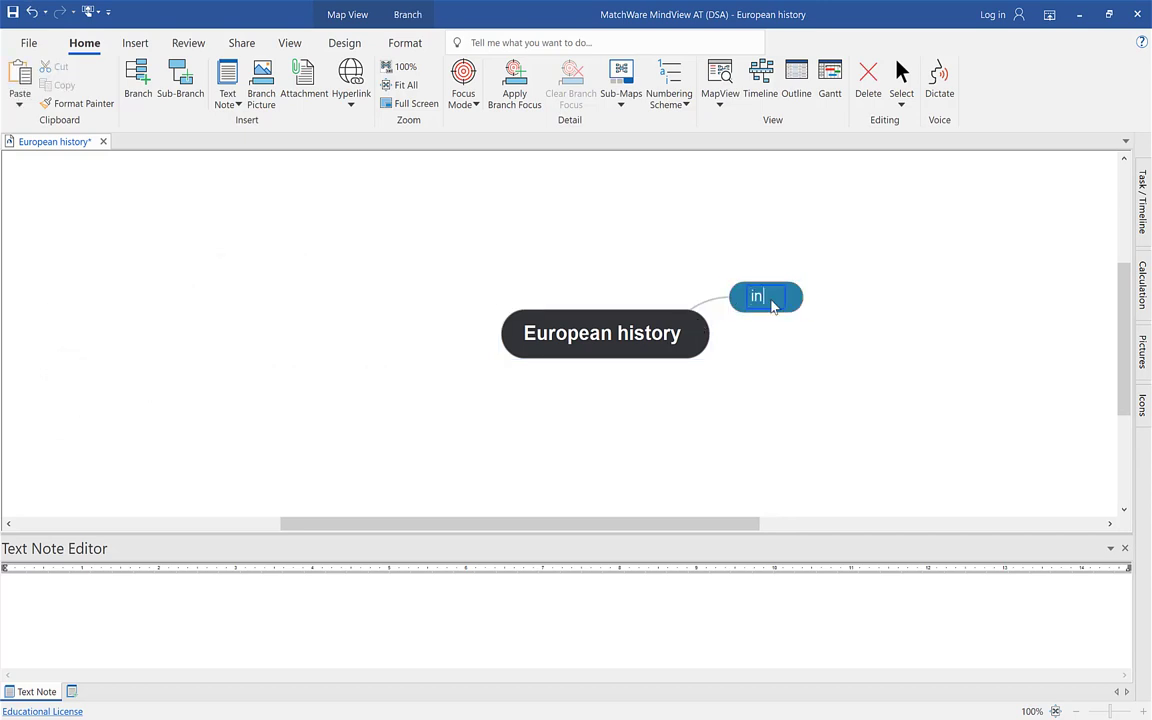
{"action": "type", "text": "introduction"}
Step: Add a second branch to the European history topic and name it "Para 2"
{"action": "left_click", "coordinate": [697, 347]}
{"action": "key", "text": "Insert"}
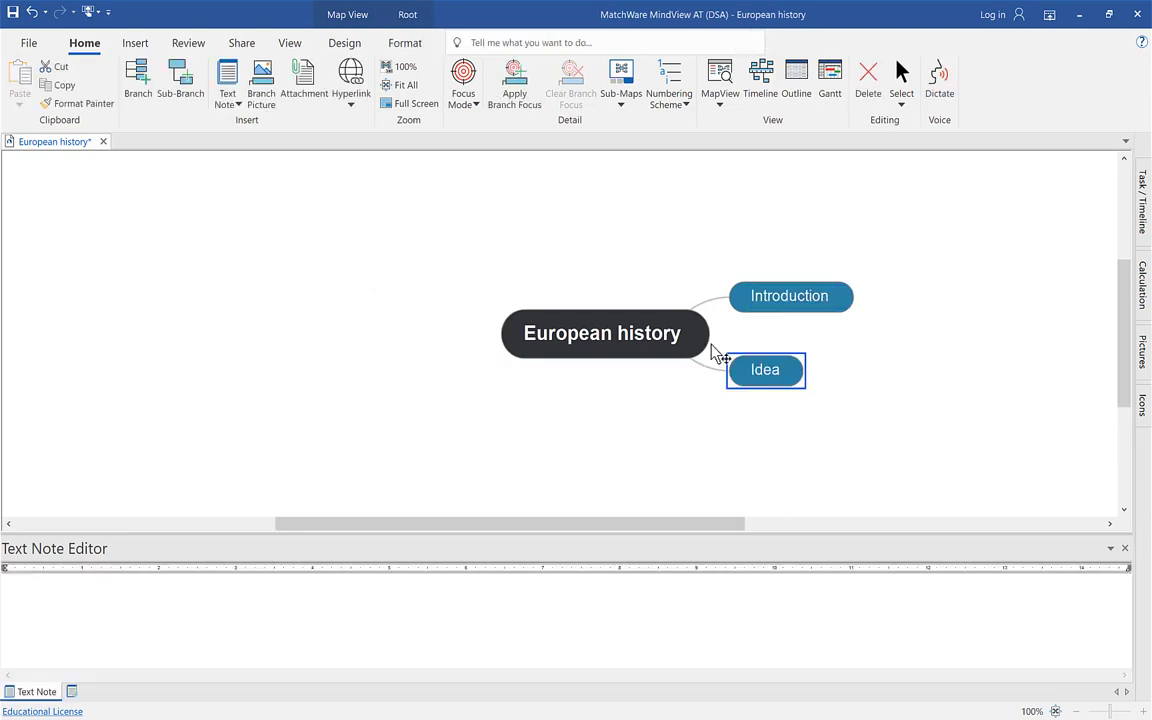
{"action": "left_click", "coordinate": [705, 345]}
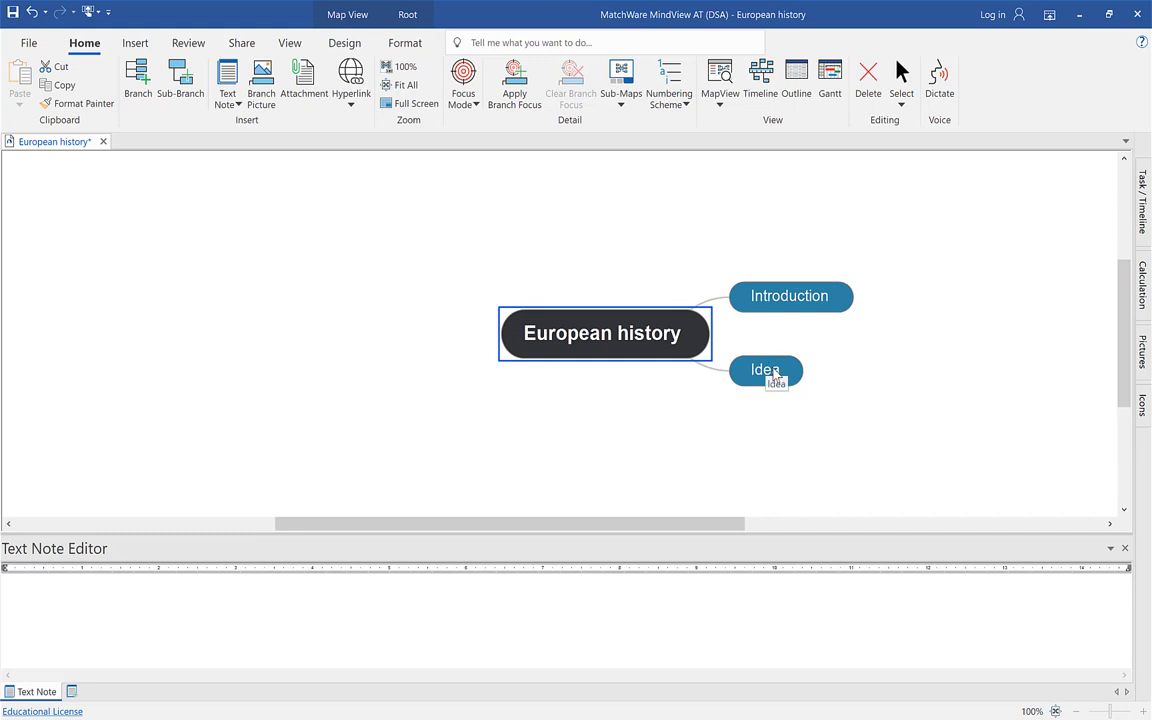
{"action": "left_click", "coordinate": [773, 372]}
{"action": "type", "text": "Para 2"}
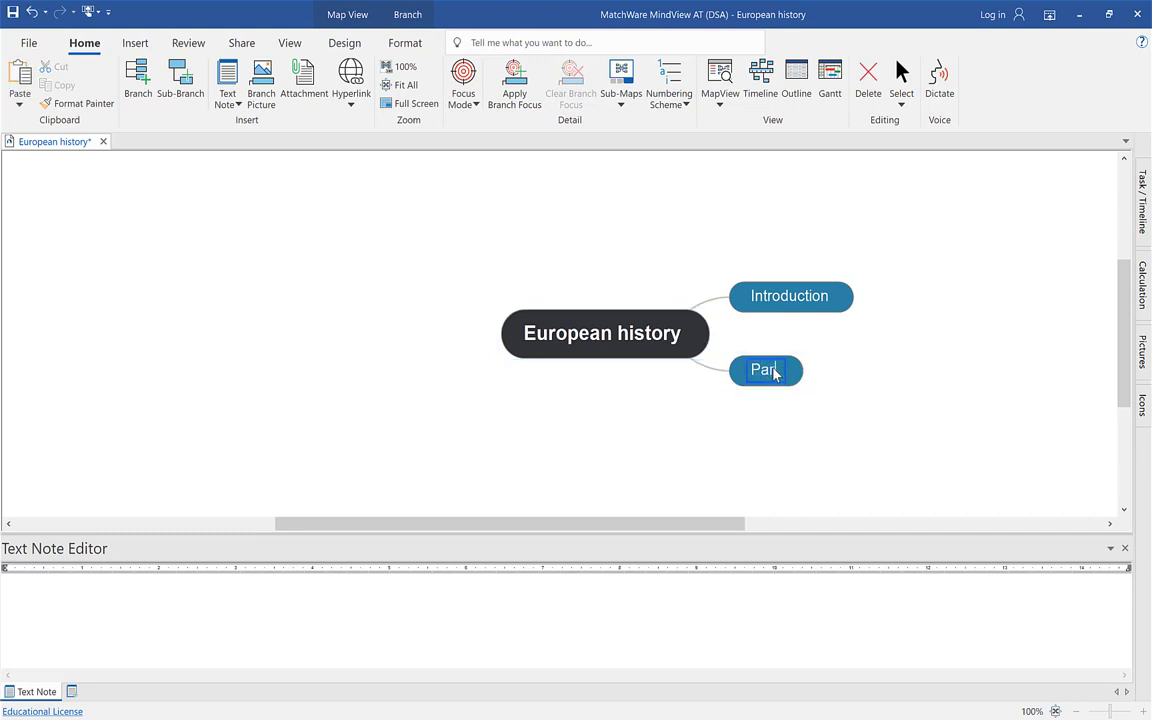
{"action": "left_click", "coordinate": [858, 357]}
Step: Apply the 1, 1.1, 1.1.1 numbering scheme to the map's branches
{"action": "left_click", "coordinate": [810, 295]}
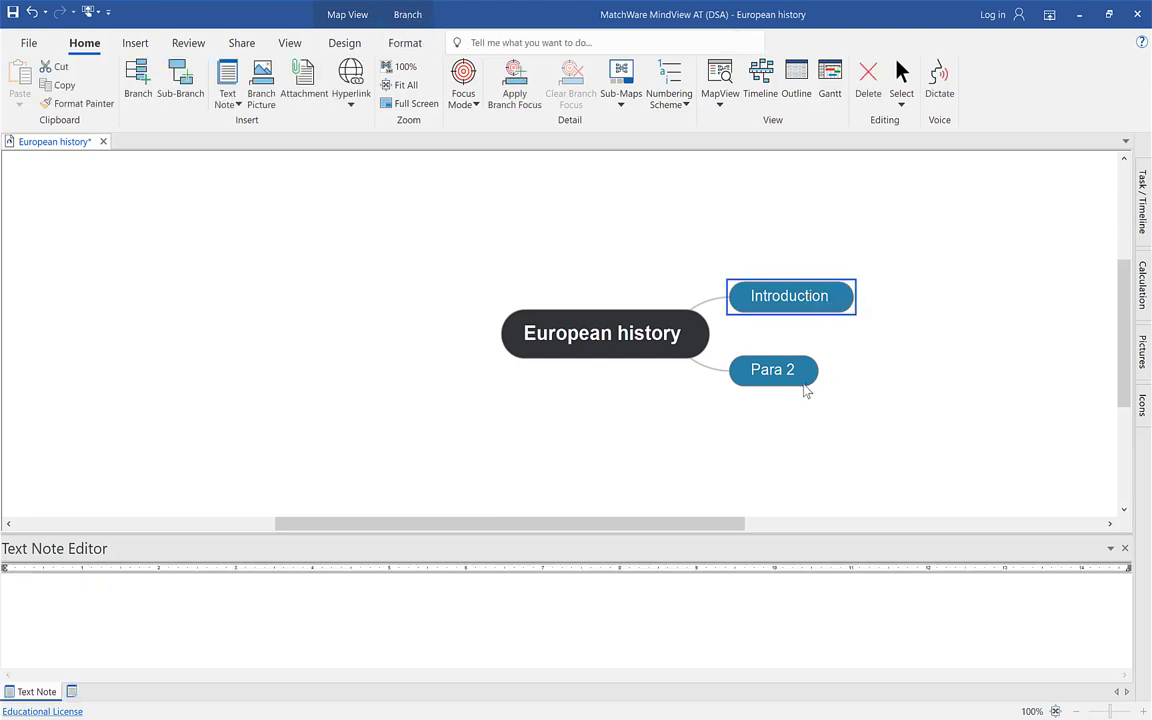
{"action": "left_click", "coordinate": [673, 104]}
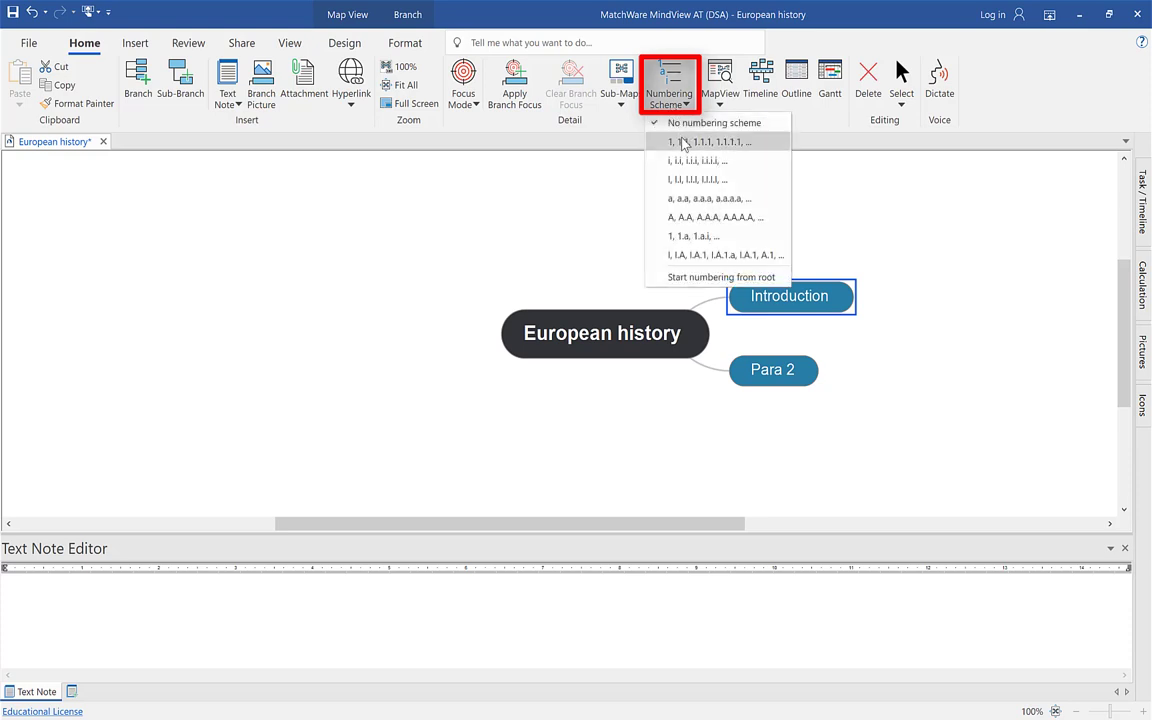
{"action": "left_click", "coordinate": [683, 142]}
Step: Add two sub-branches to the Introduction branch
{"action": "key", "text": "Insert"}
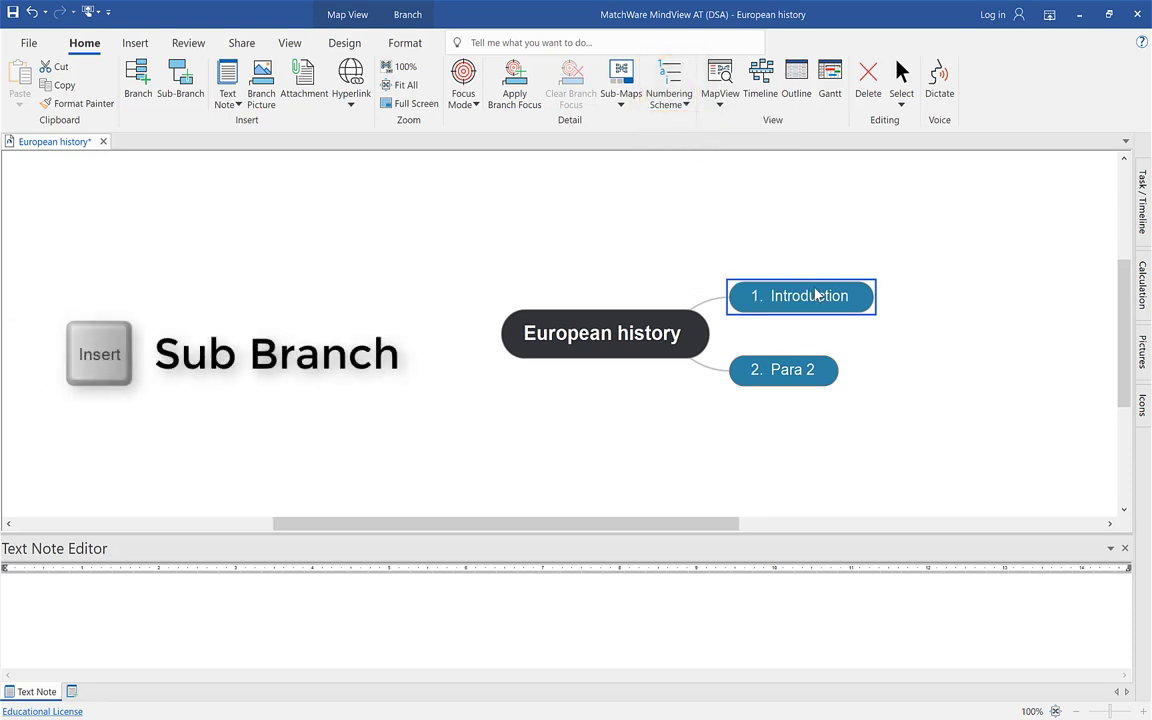
{"action": "key", "text": "Insert"}
{"action": "left_click", "coordinate": [866, 298]}
{"action": "key", "text": "Insert"}
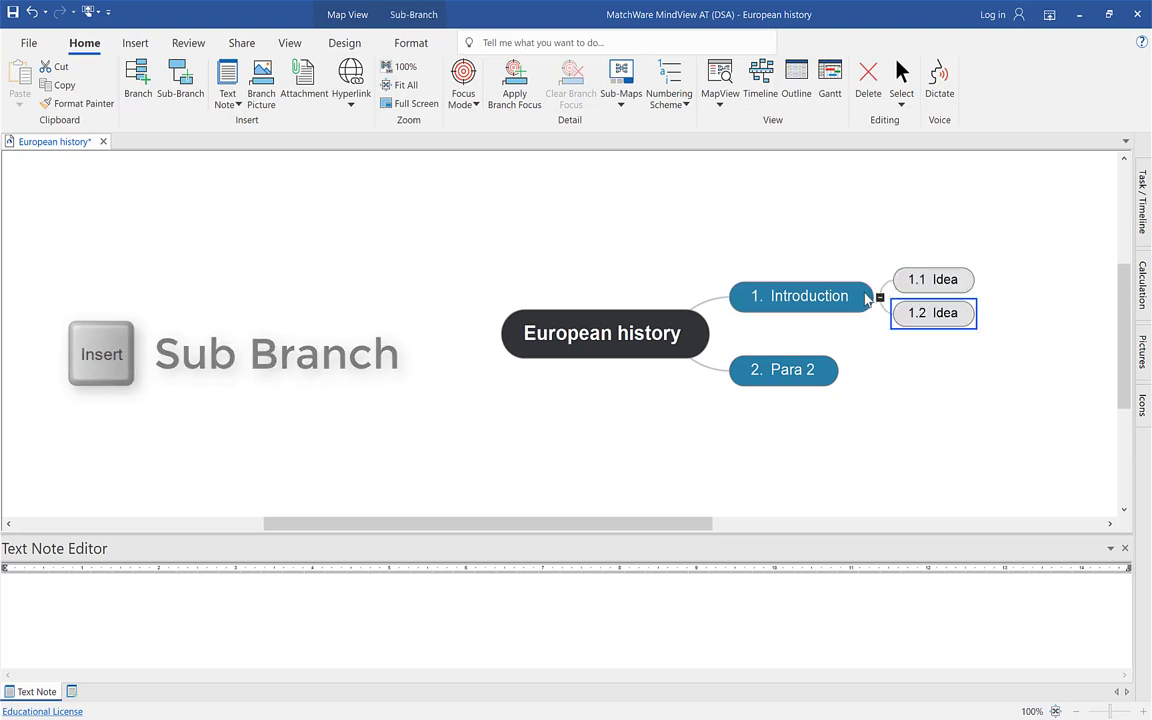
Step: Name sub-branch 1.1 of Introduction "Birth of europe" and sub-branch 1.2 "Wars"
{"action": "left_click", "coordinate": [931, 284]}
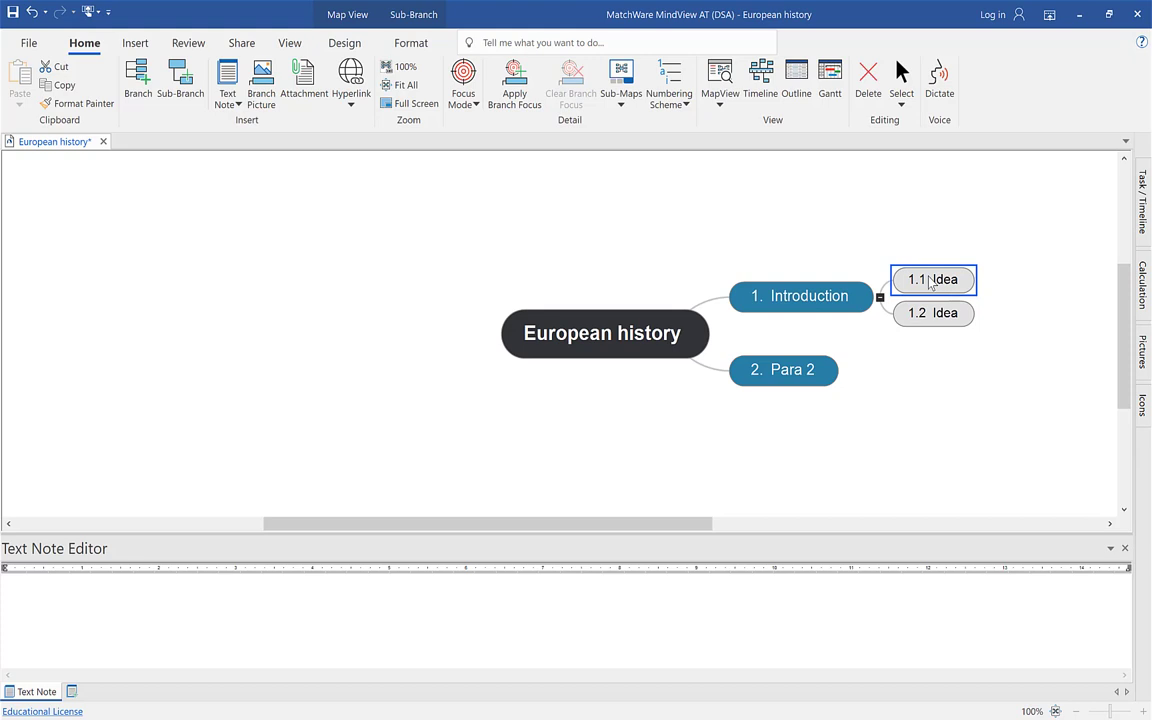
{"action": "type", "text": "Birth of europ"}
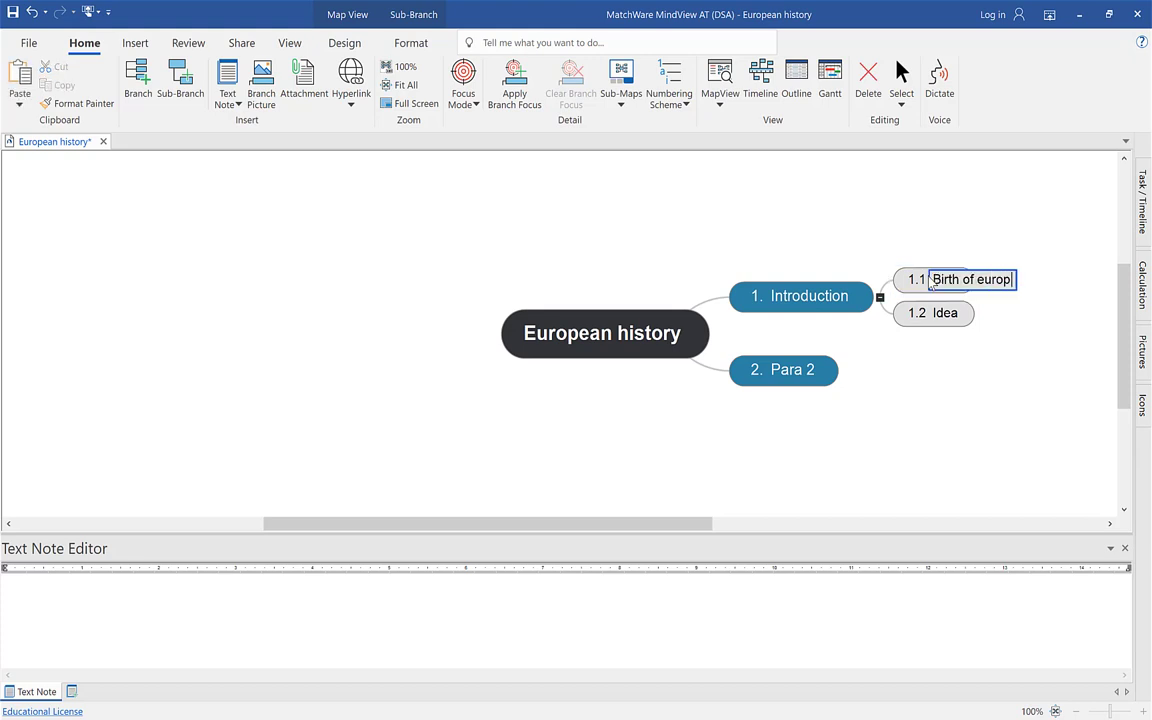
{"action": "type", "text": "e"}
{"action": "key", "text": "Return"}
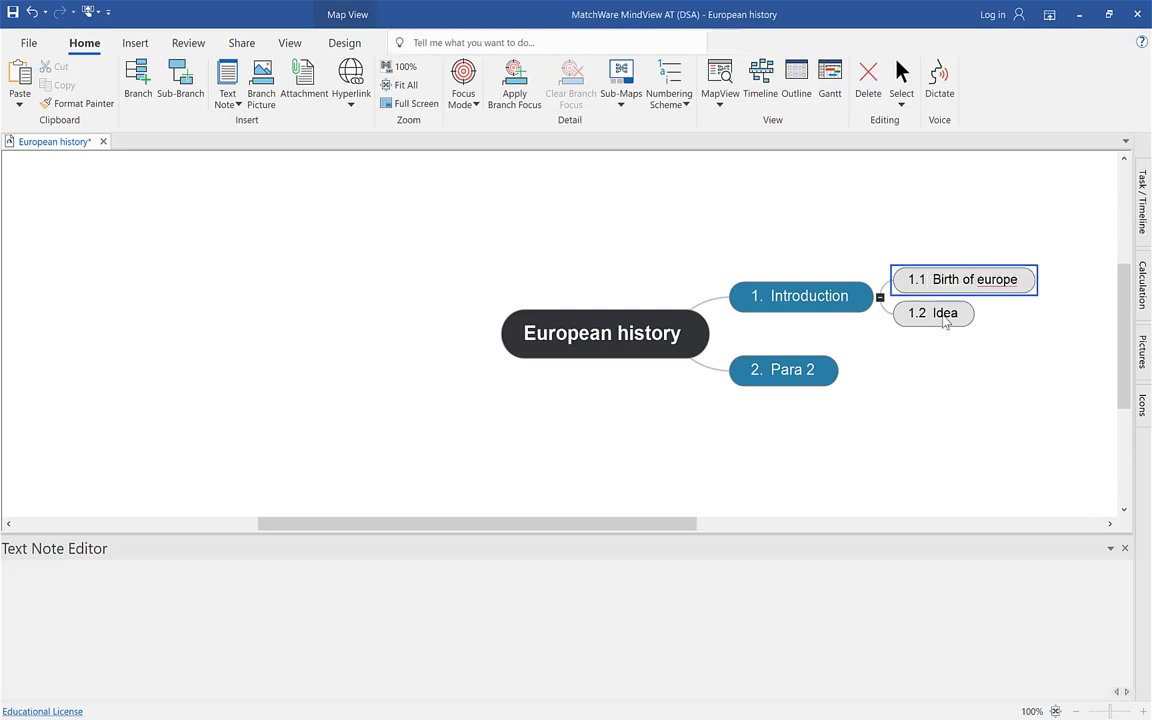
{"action": "key", "text": "Escape"}
{"action": "left_click", "coordinate": [946, 318]}
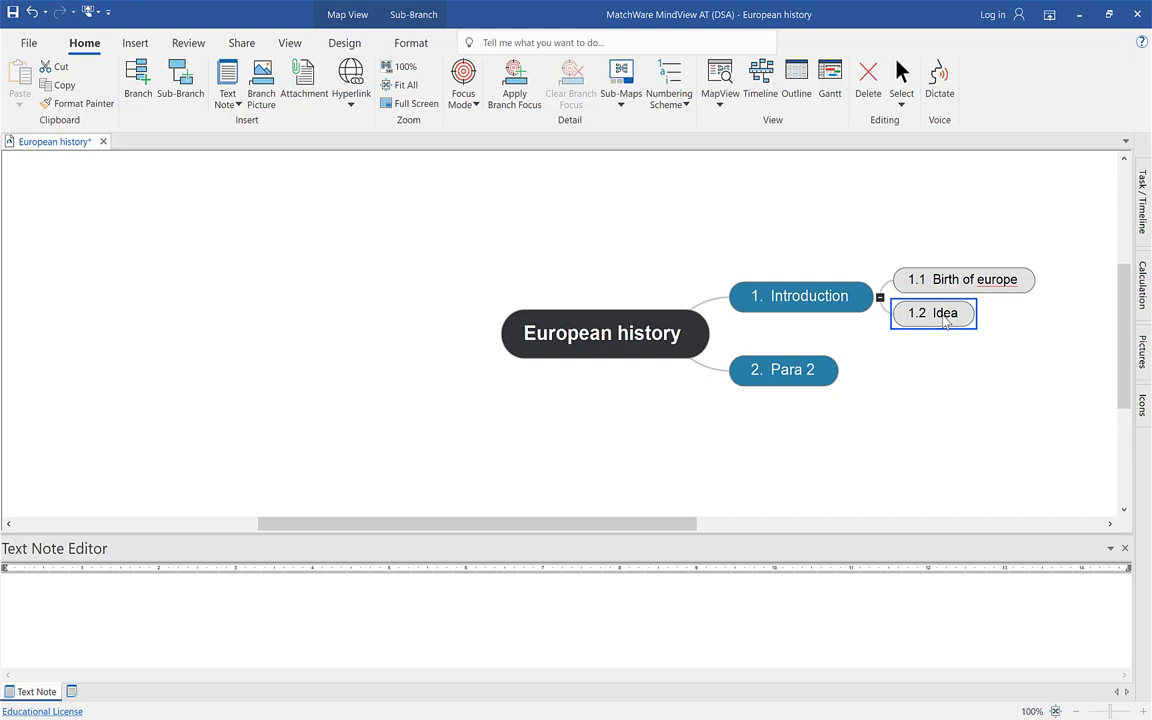
{"action": "type", "text": "Wars"}
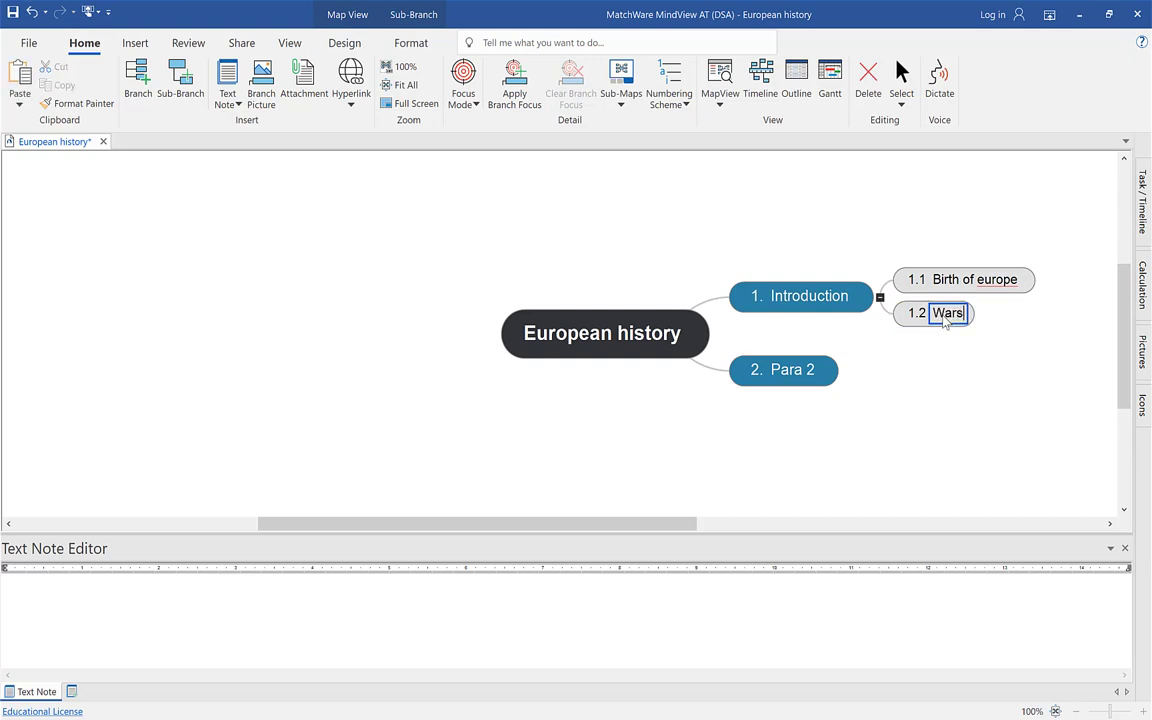
{"action": "left_click", "coordinate": [995, 356]}
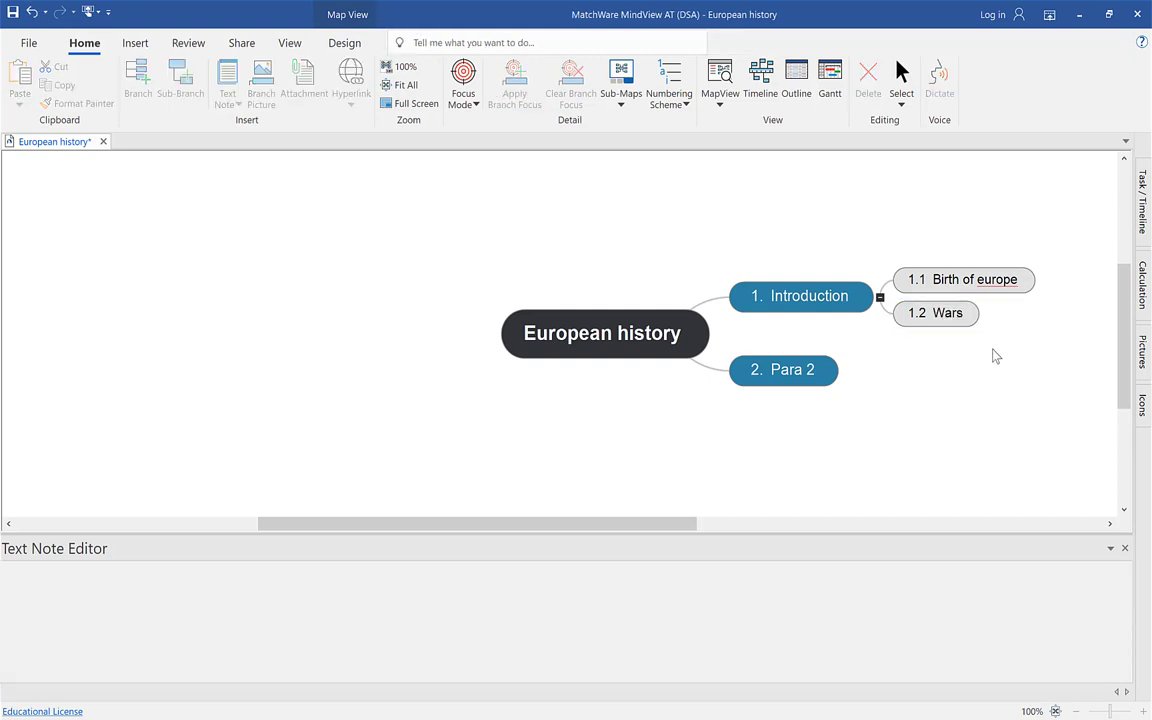
Step: Correct the misspelled word in sub-branch 1.1 to the suggested spelling "Europe"
{"action": "left_click", "coordinate": [997, 285]}
{"action": "right_click", "coordinate": [997, 285]}
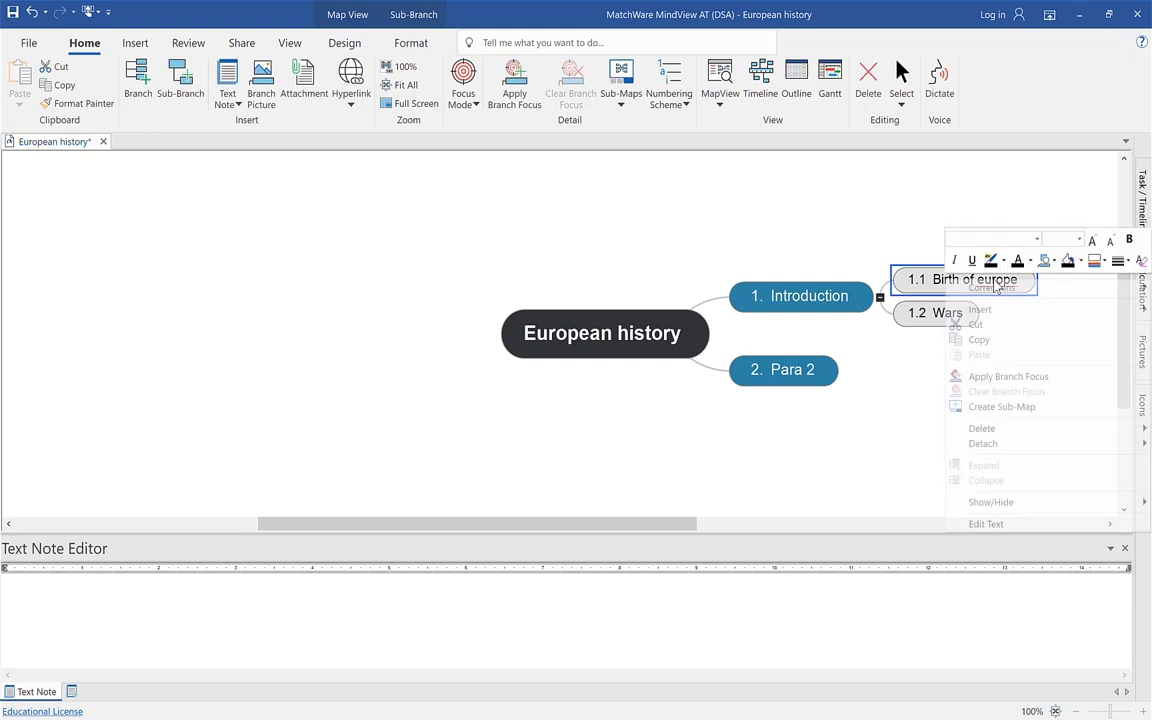
{"action": "mouse_move", "coordinate": [1003, 290]}
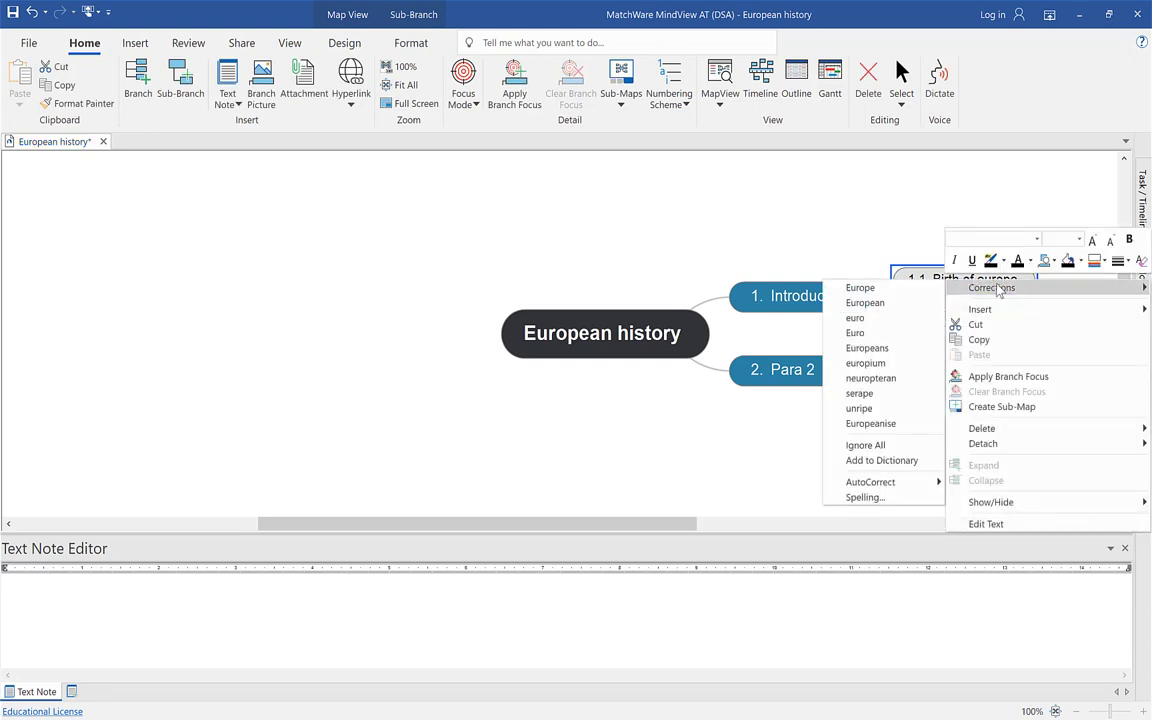
{"action": "left_click", "coordinate": [903, 288]}
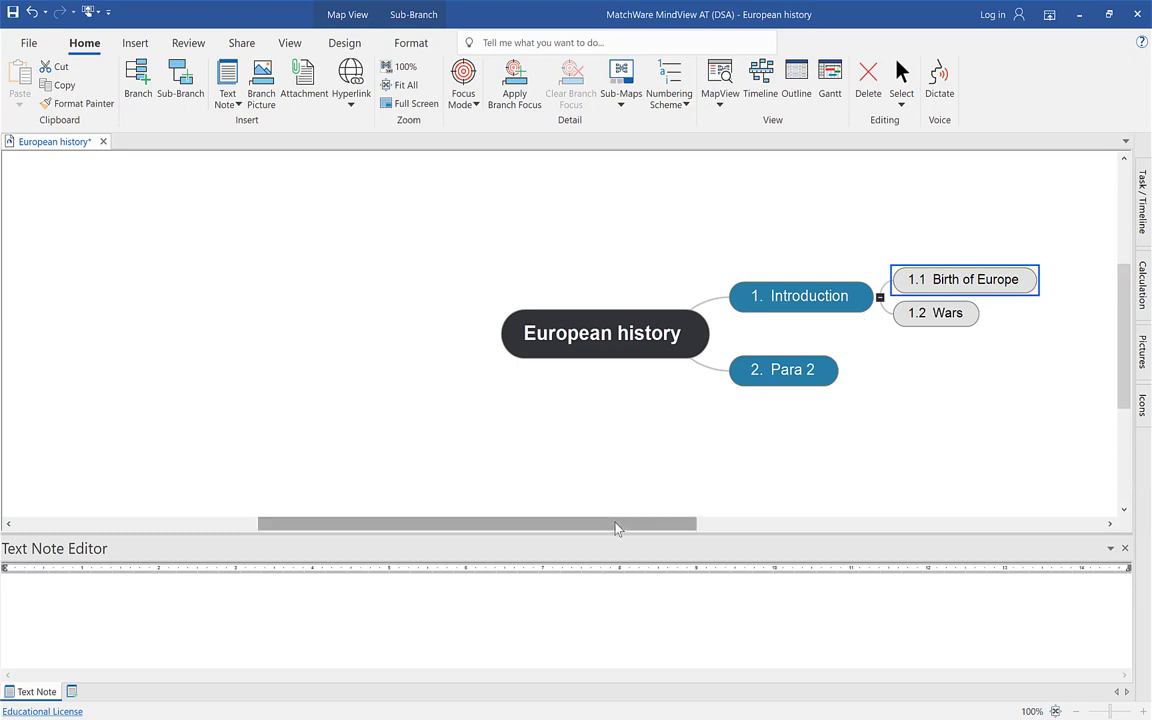
{"action": "left_click_drag", "start_coordinate": [627, 522], "coordinate": [677, 521]}
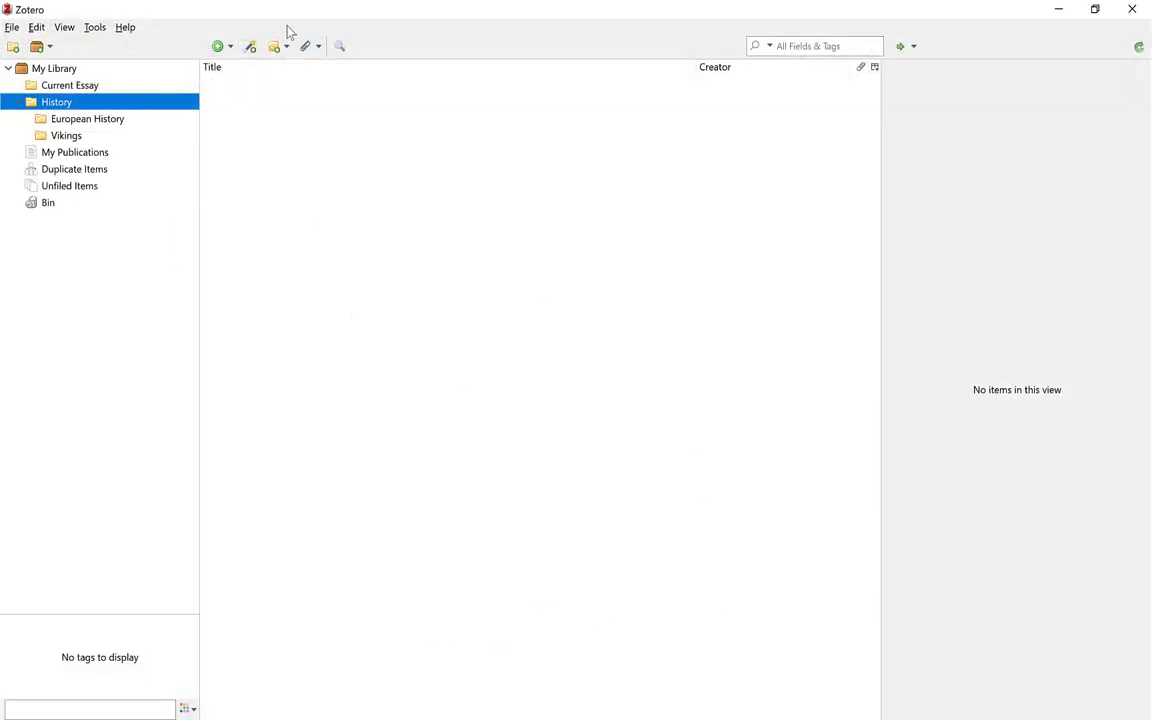
Step: In Zotero, display the Vikings collection and open the Sync preferences
{"action": "left_click_drag", "start_coordinate": [50, 143], "coordinate": [57, 121]}
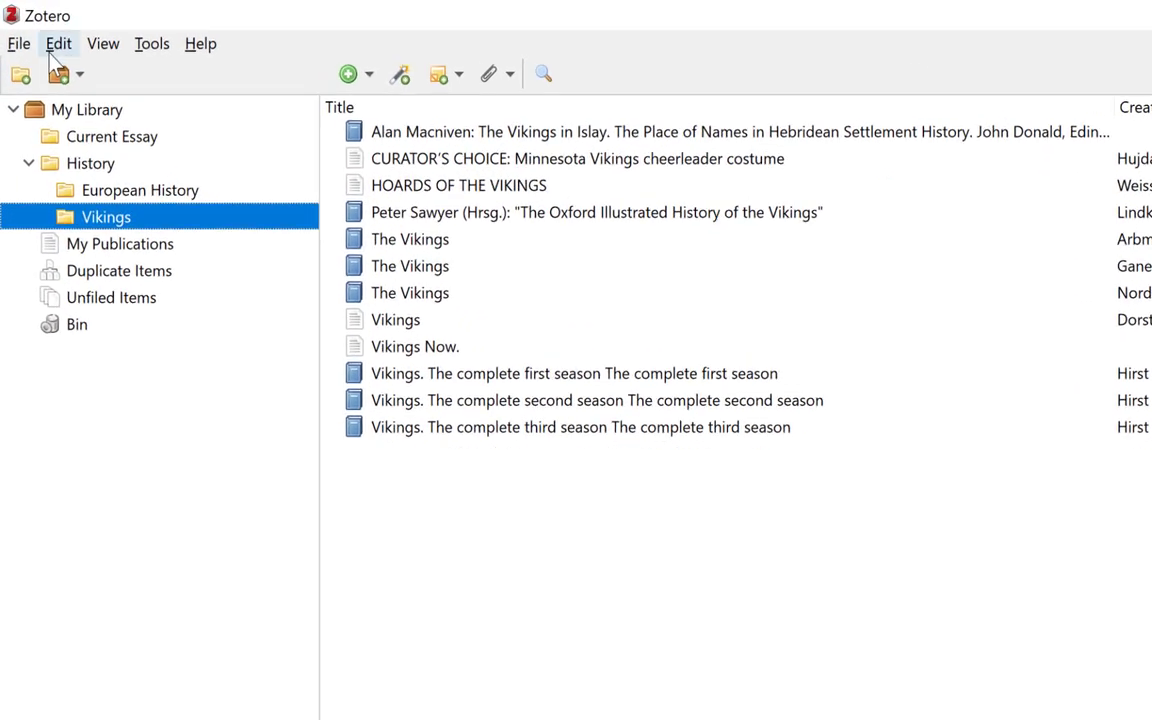
{"action": "left_click", "coordinate": [36, 30]}
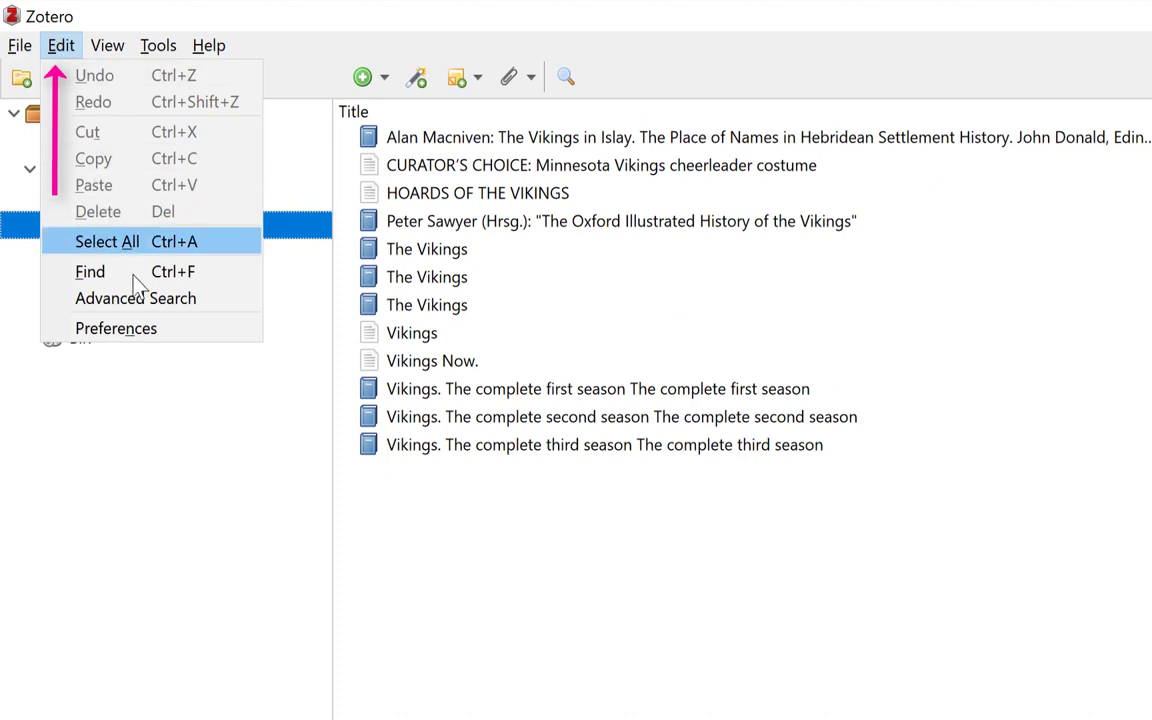
{"action": "left_click", "coordinate": [157, 327]}
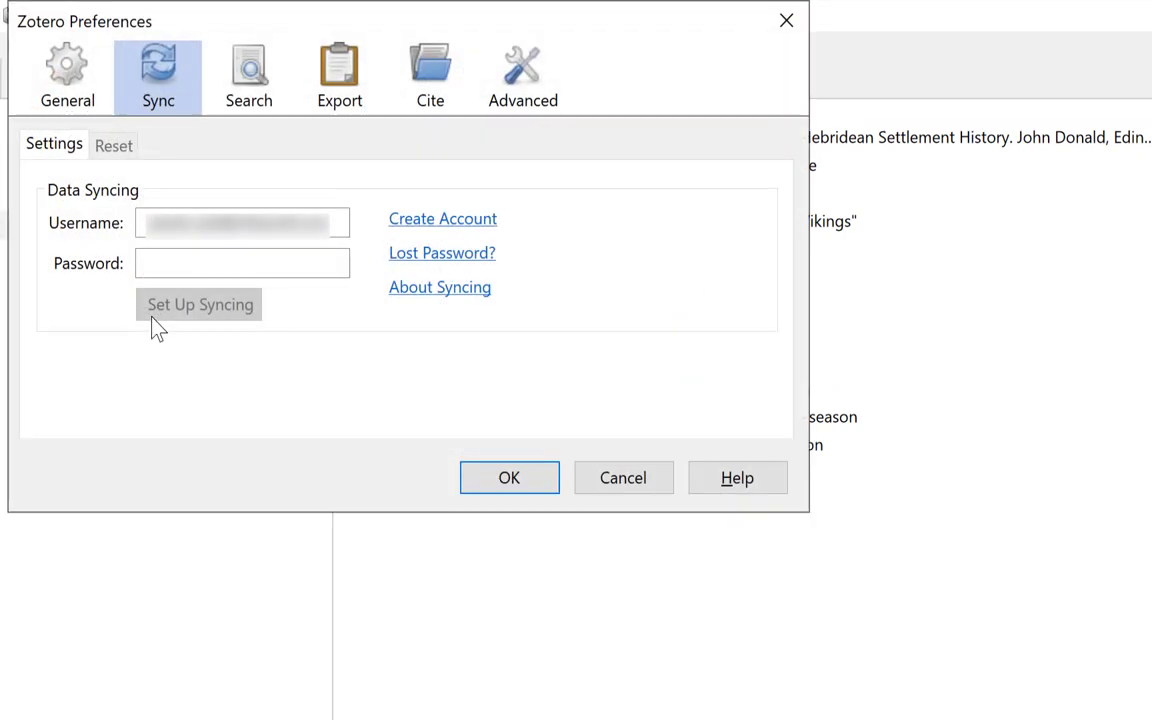
Step: Enter the account password in the Data Syncing settings and set up syncing
{"action": "left_click", "coordinate": [179, 262]}
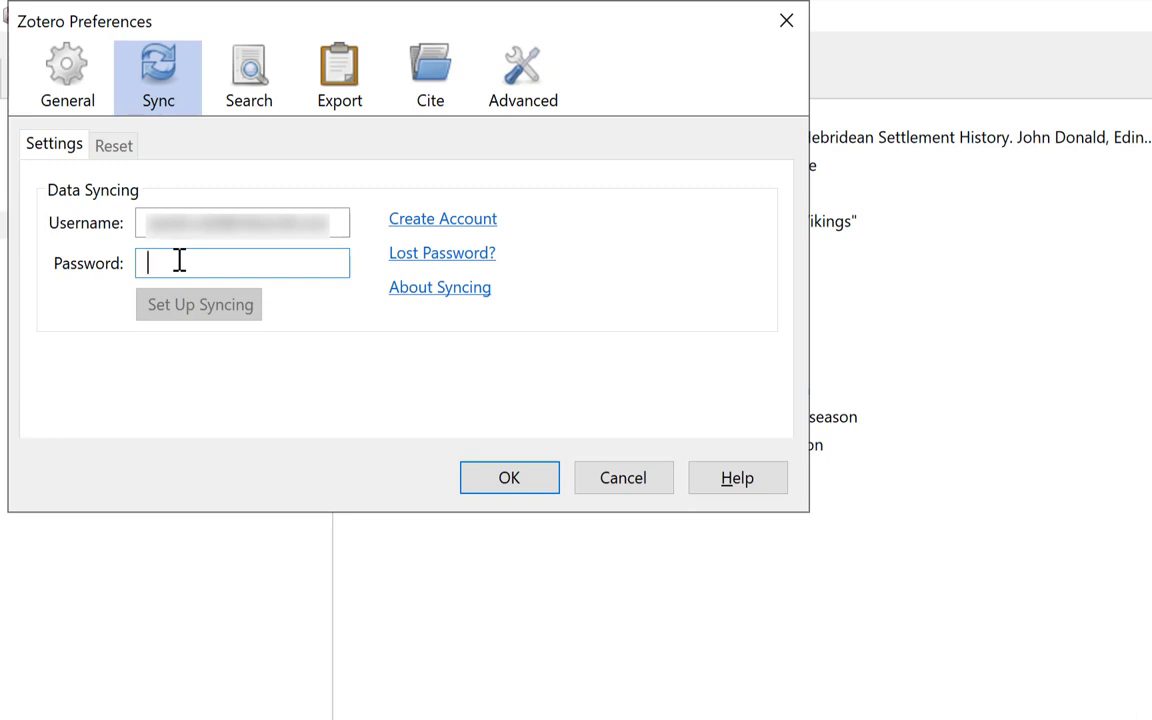
{"action": "type", "text": "••••••••"}
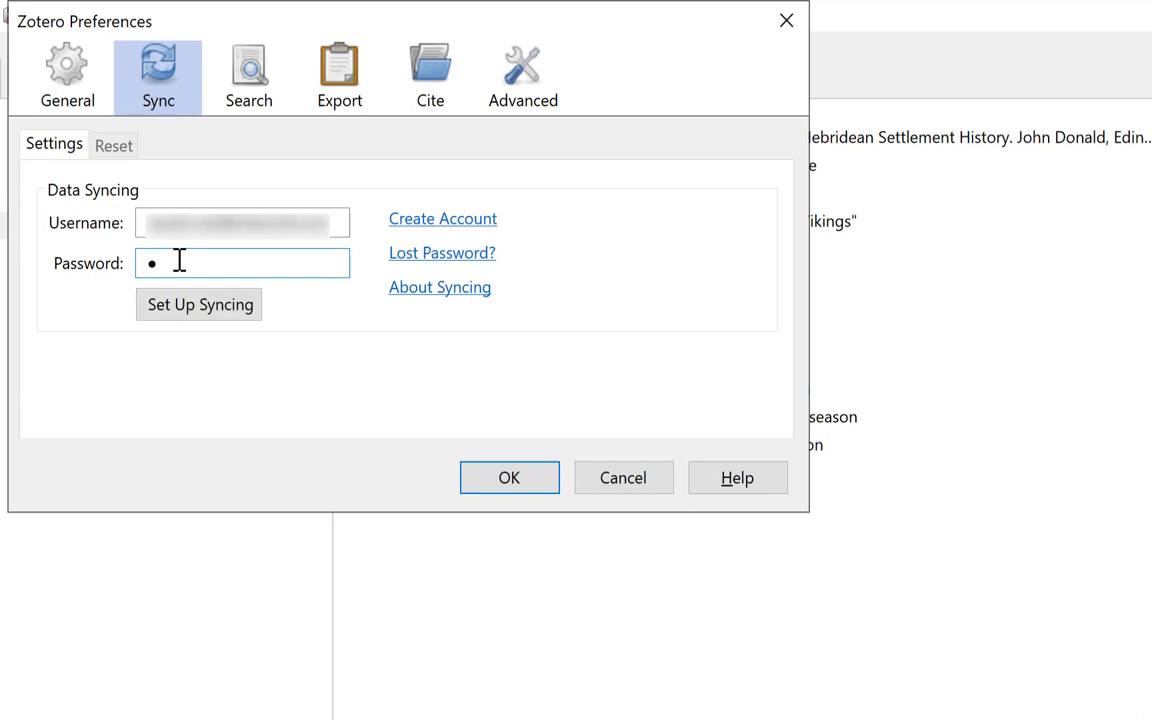
{"action": "type", "text": "••••"}
{"action": "key", "text": "Return"}
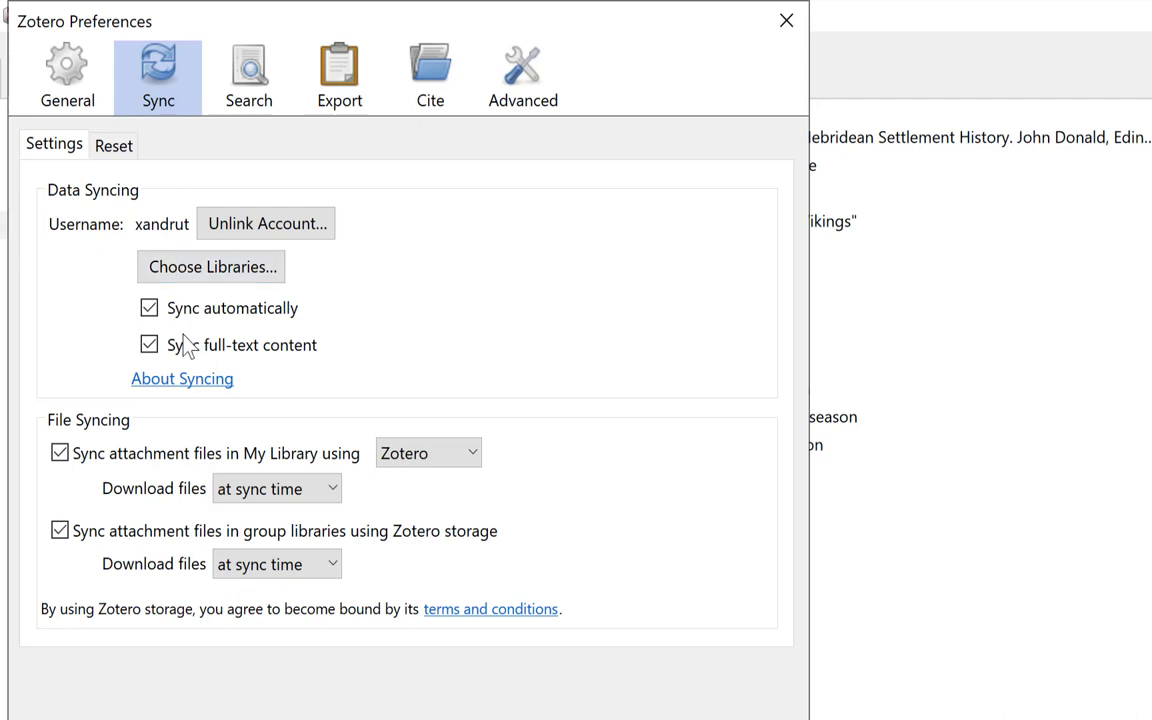
Step: Include My Library & Feeds in the libraries to sync and save the Zotero preferences
{"action": "left_click", "coordinate": [224, 270]}
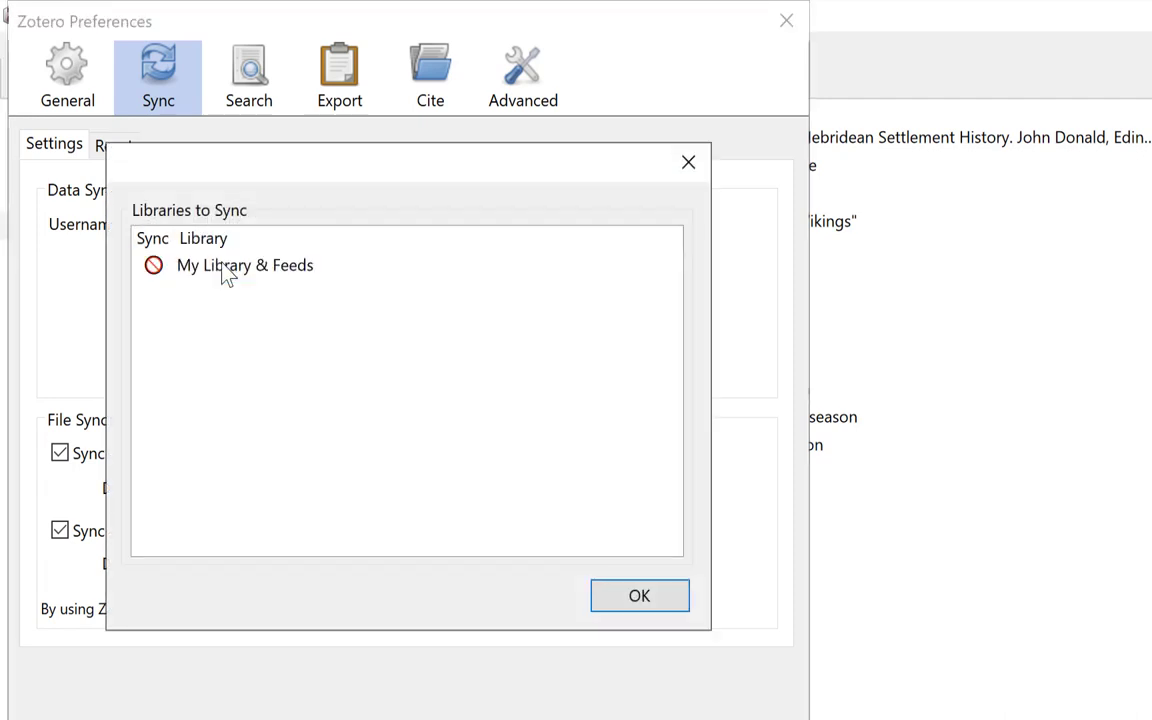
{"action": "left_click", "coordinate": [222, 272]}
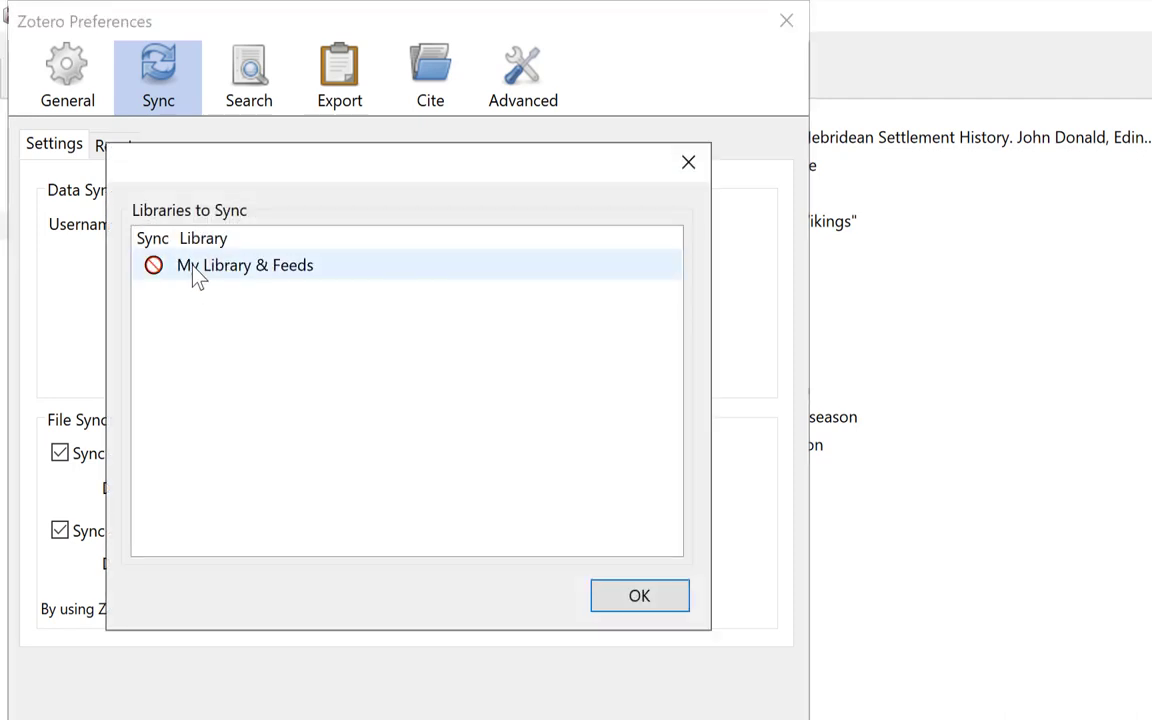
{"action": "left_click", "coordinate": [154, 266]}
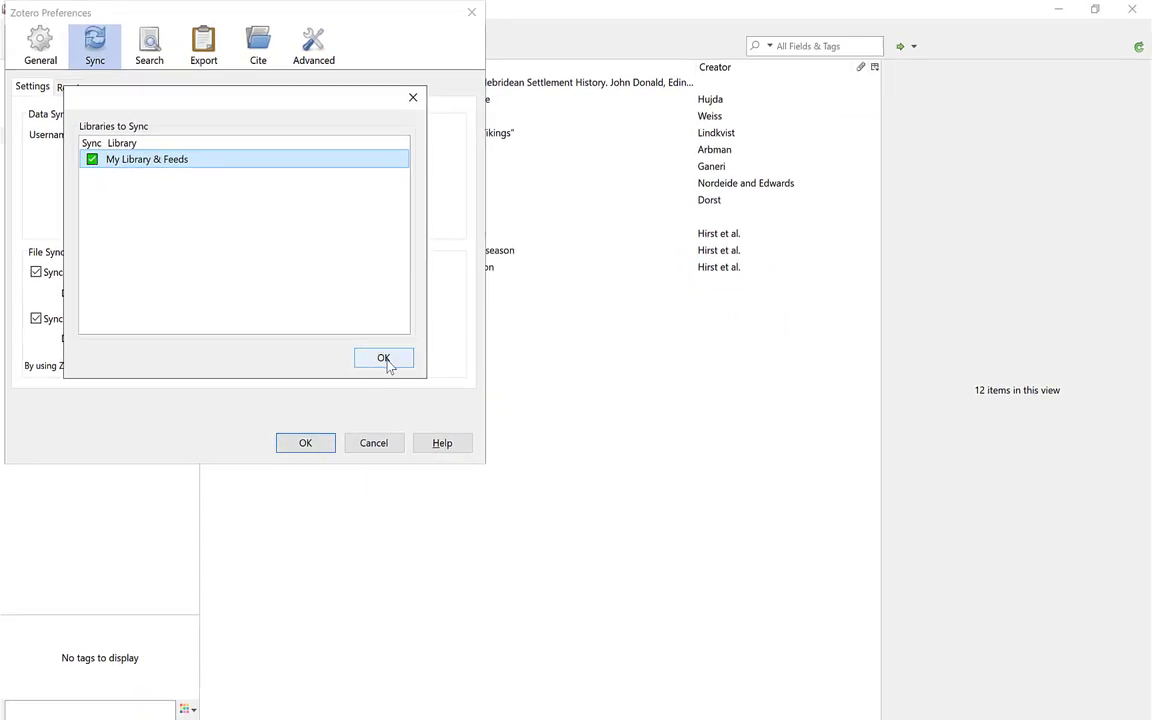
{"action": "left_click", "coordinate": [389, 362]}
{"action": "left_click", "coordinate": [306, 442]}
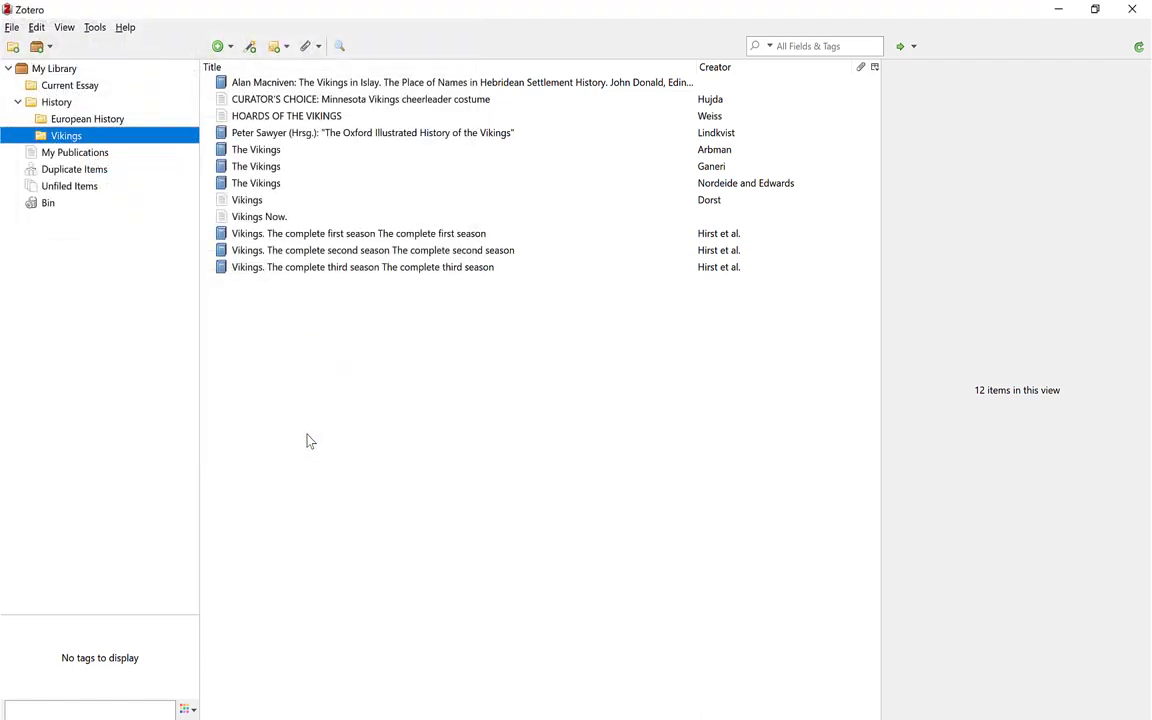
Step: Open Zotero's syncing documentation from the Sync preferences, view the online Web Library's History collection, and return to the Zotero desktop app
{"action": "left_click", "coordinate": [36, 27]}
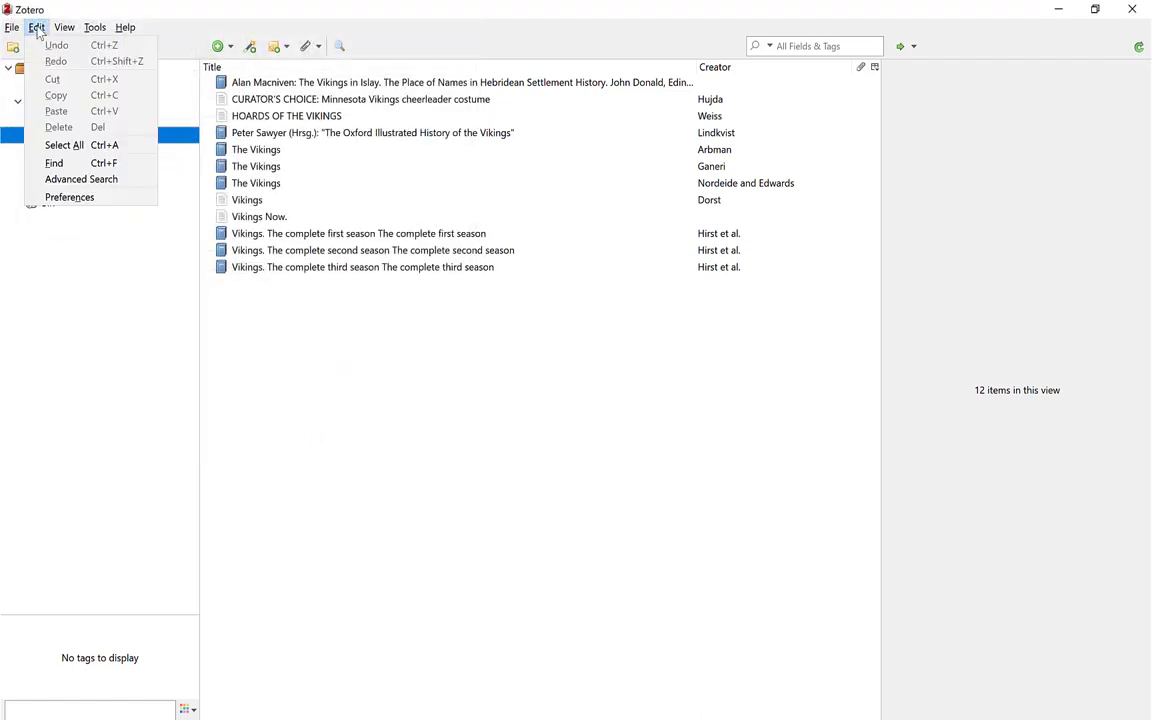
{"action": "left_click", "coordinate": [88, 199]}
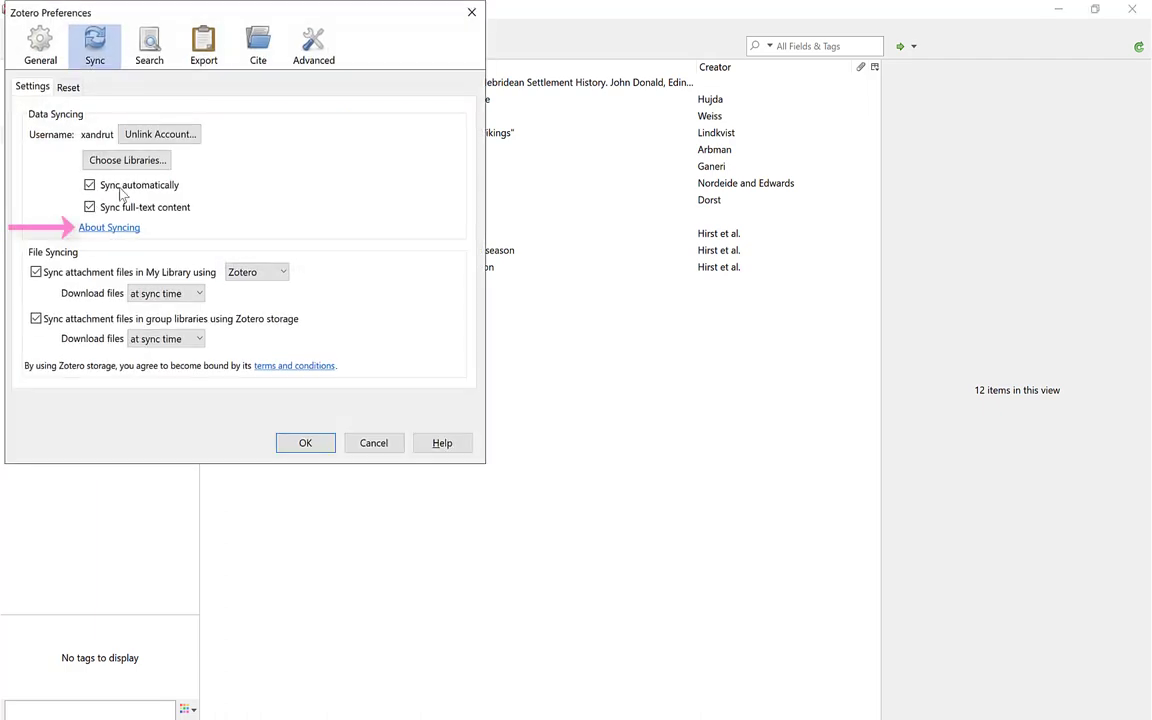
{"action": "left_click", "coordinate": [116, 238]}
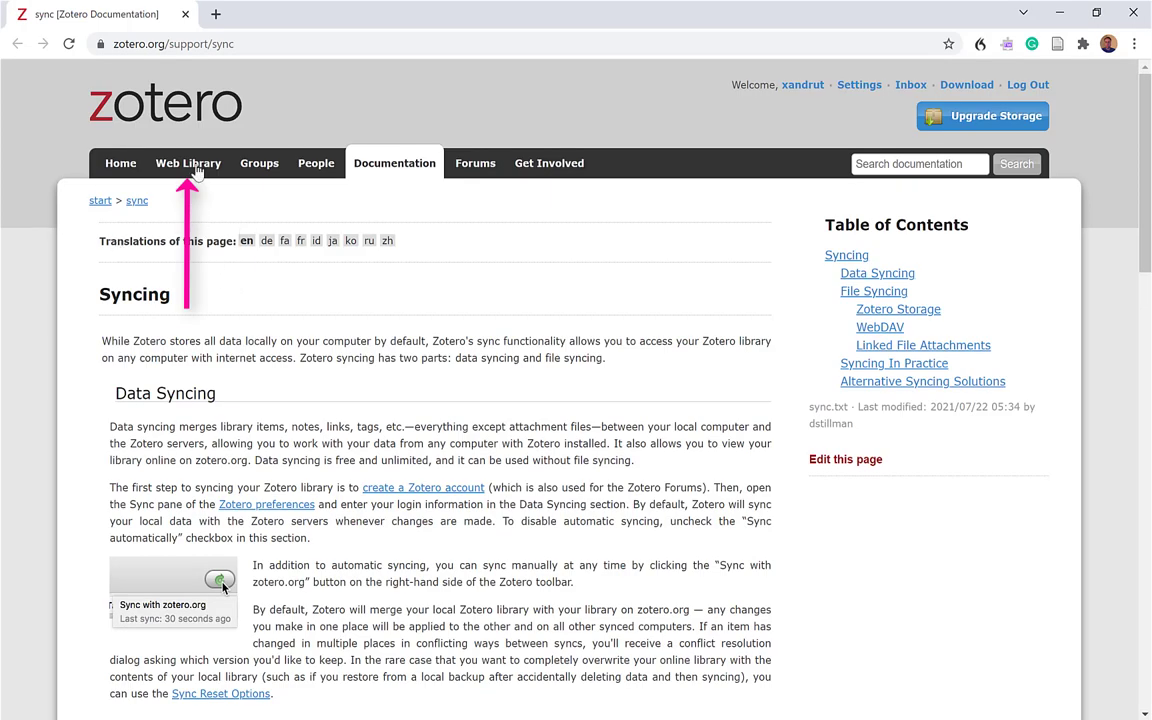
{"action": "left_click", "coordinate": [192, 163]}
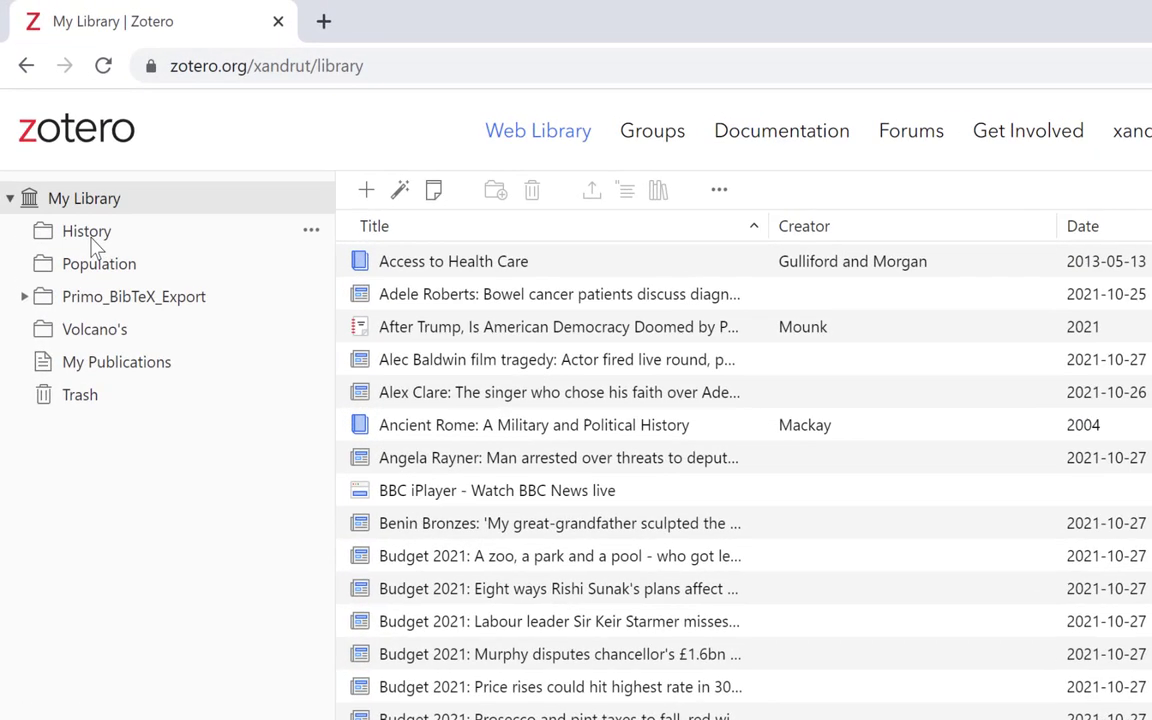
{"action": "left_click", "coordinate": [79, 204]}
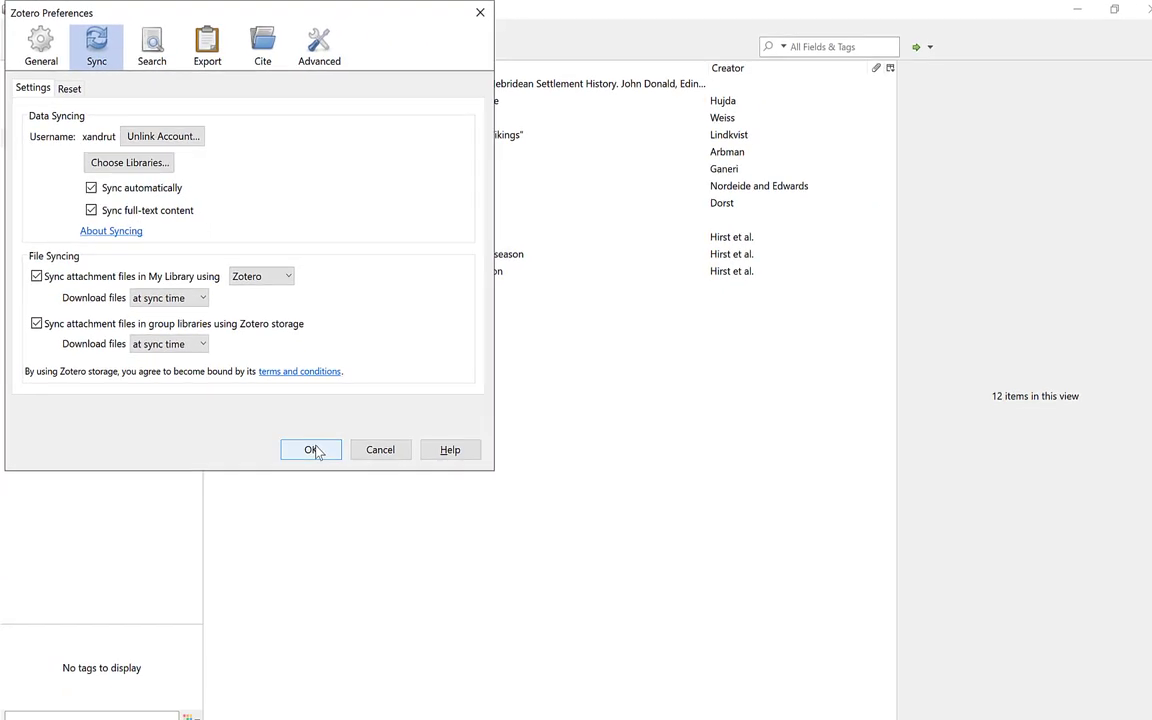
{"action": "left_click", "coordinate": [458, 664]}
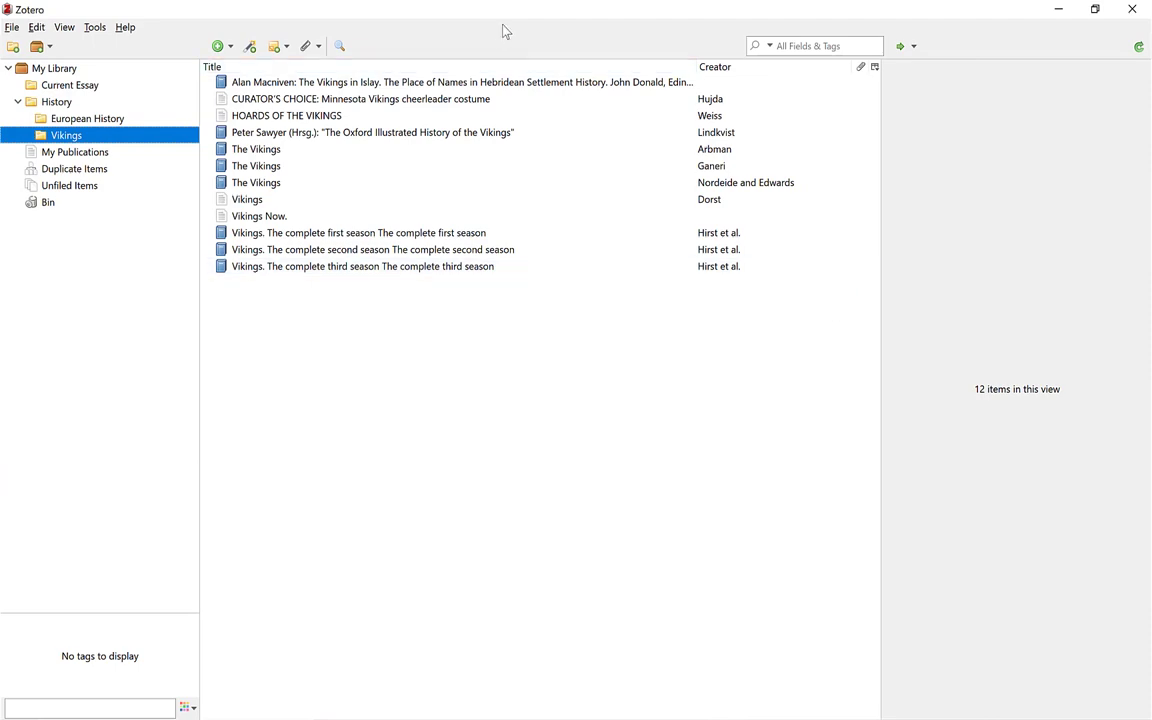
Step: Arrange MindView and Zotero side by side, bring the map's branches into view and place the cursor in the Birth of Europe text note
{"action": "key", "text": "super+Right"}
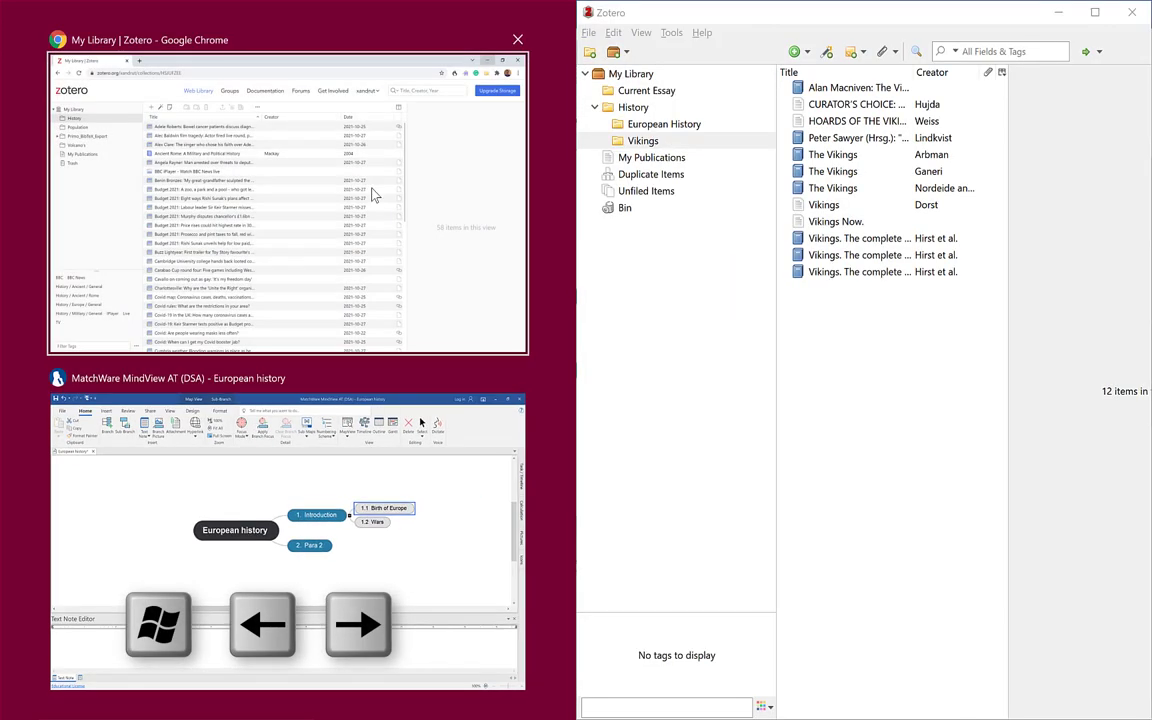
{"action": "left_click", "coordinate": [325, 513]}
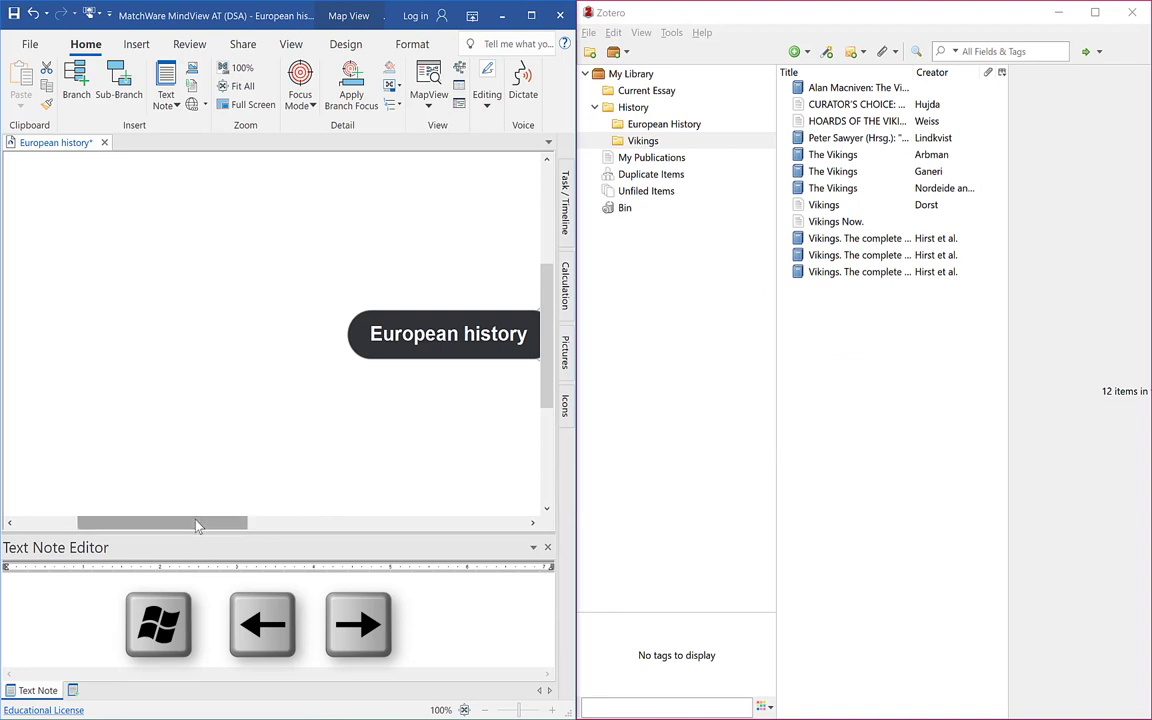
{"action": "left_click_drag", "start_coordinate": [197, 525], "coordinate": [306, 525]}
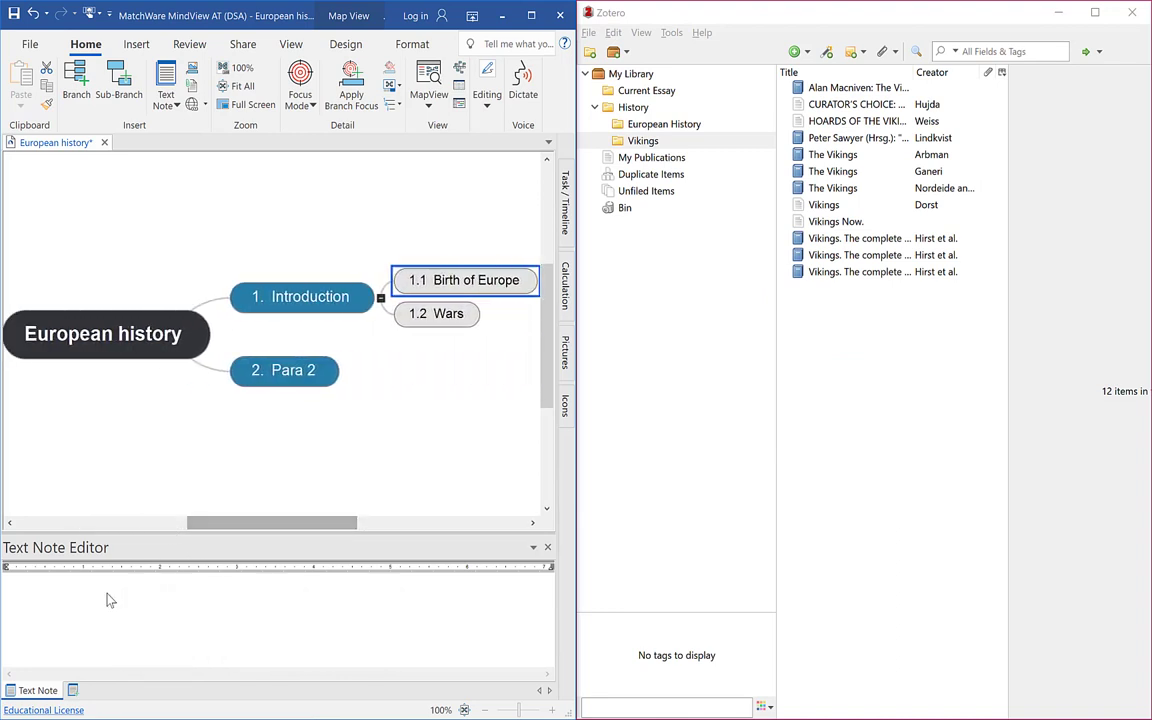
{"action": "left_click", "coordinate": [67, 615]}
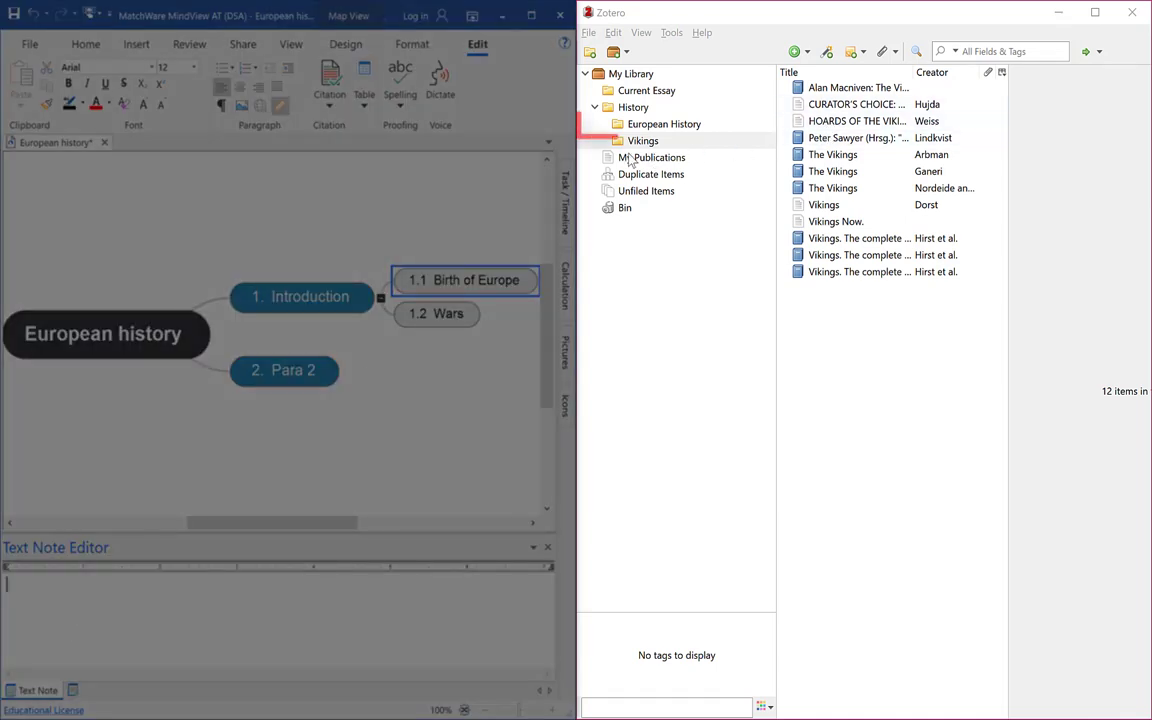
Step: Open the "Defining Transnationalism" article from Zotero's European History collection and copy its abstract's beginning, through "best understood"
{"action": "left_click", "coordinate": [660, 124]}
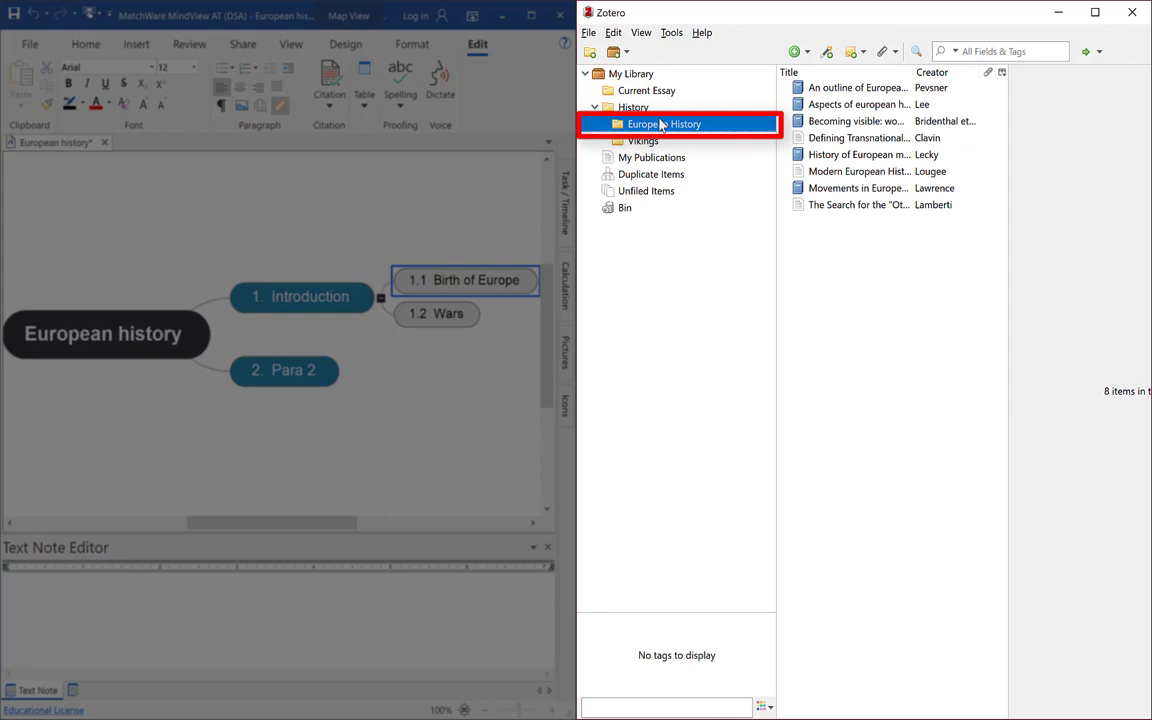
{"action": "double_click", "coordinate": [848, 139]}
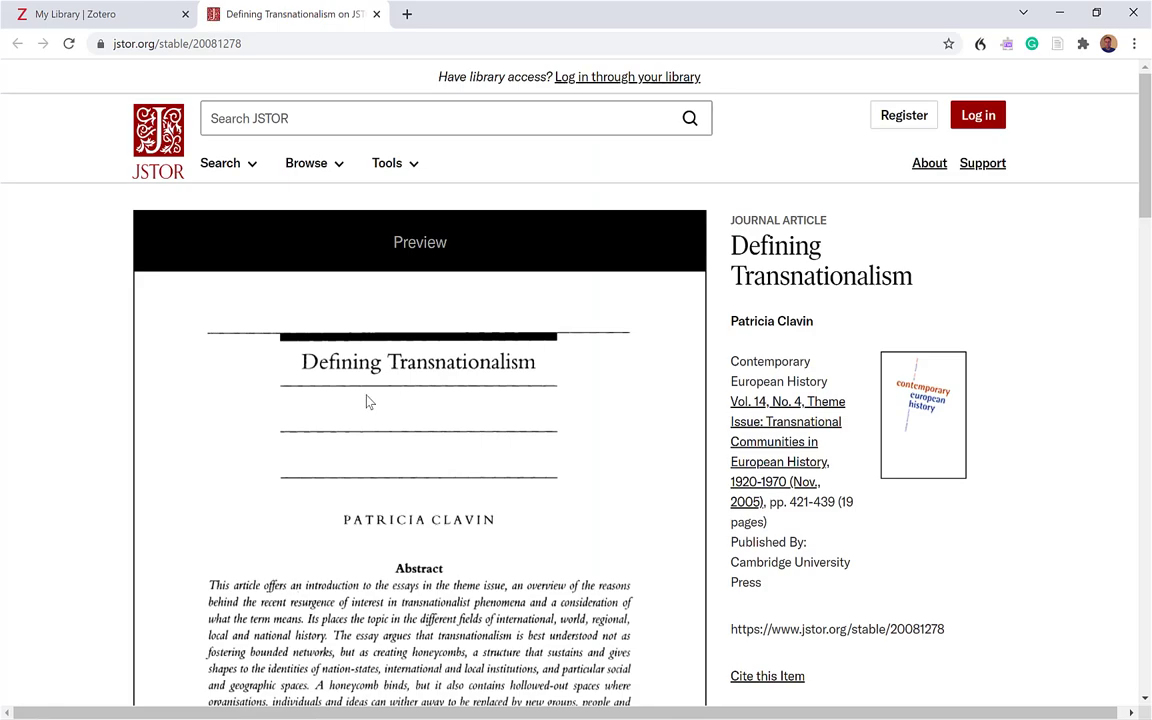
{"action": "scroll", "coordinate": [366, 401], "scroll_direction": "down", "scroll_amount": 6}
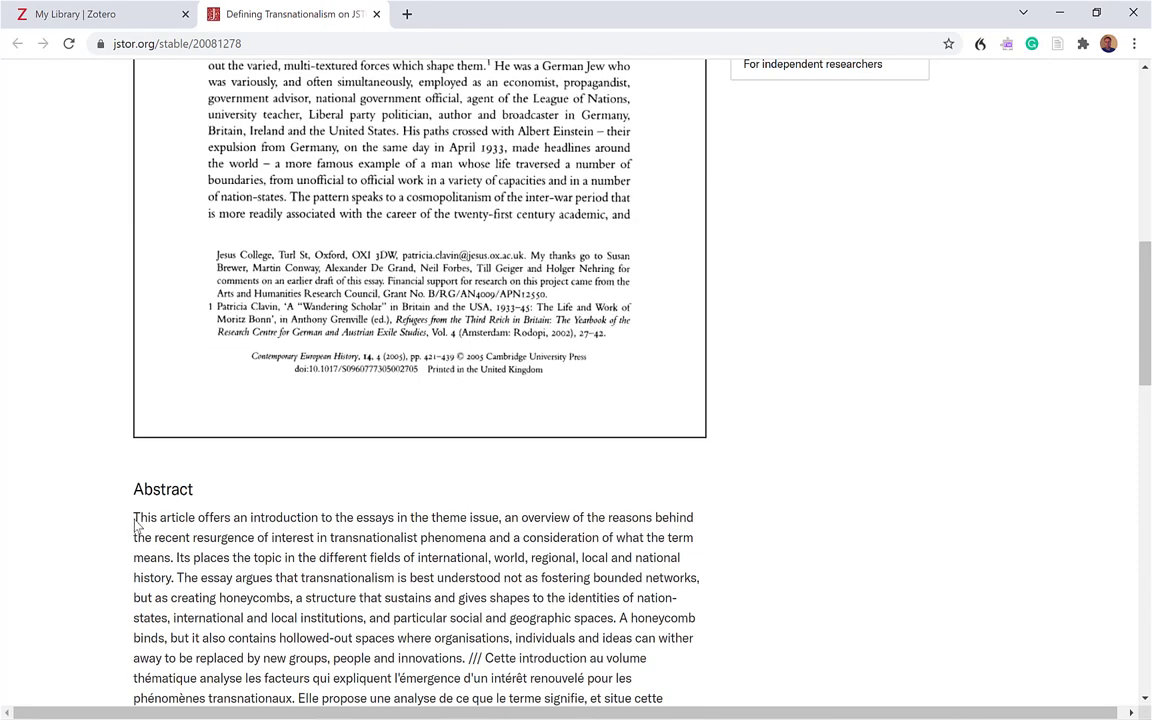
{"action": "left_click_drag", "start_coordinate": [134, 518], "coordinate": [505, 577]}
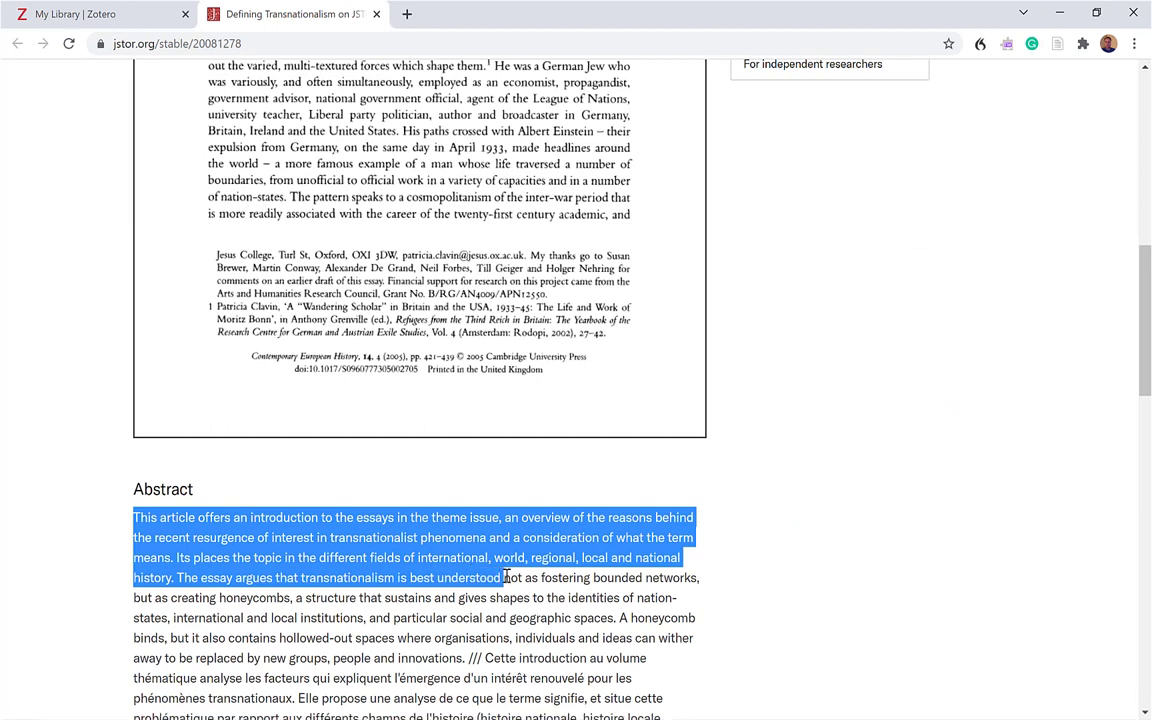
{"action": "key", "text": "ctrl+c"}
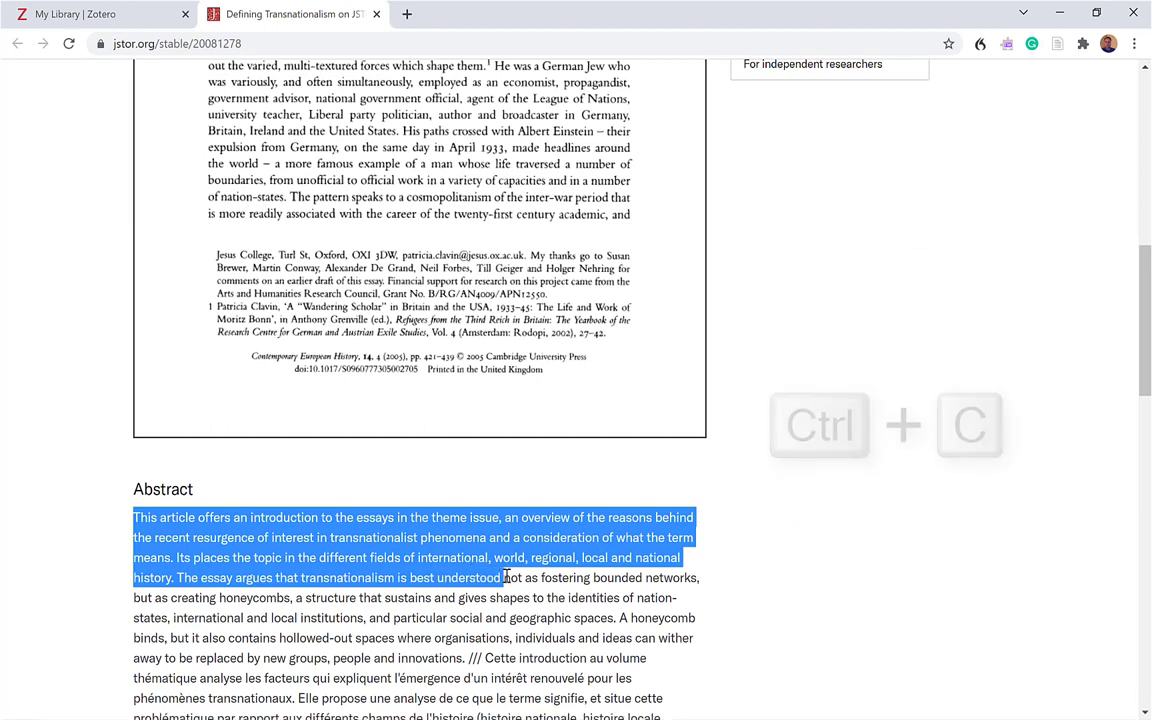
Step: Minimize the browser and paste the copied abstract into MindView's text note for sub-branch 1.1 Birth of Europe
{"action": "left_click", "coordinate": [1059, 13]}
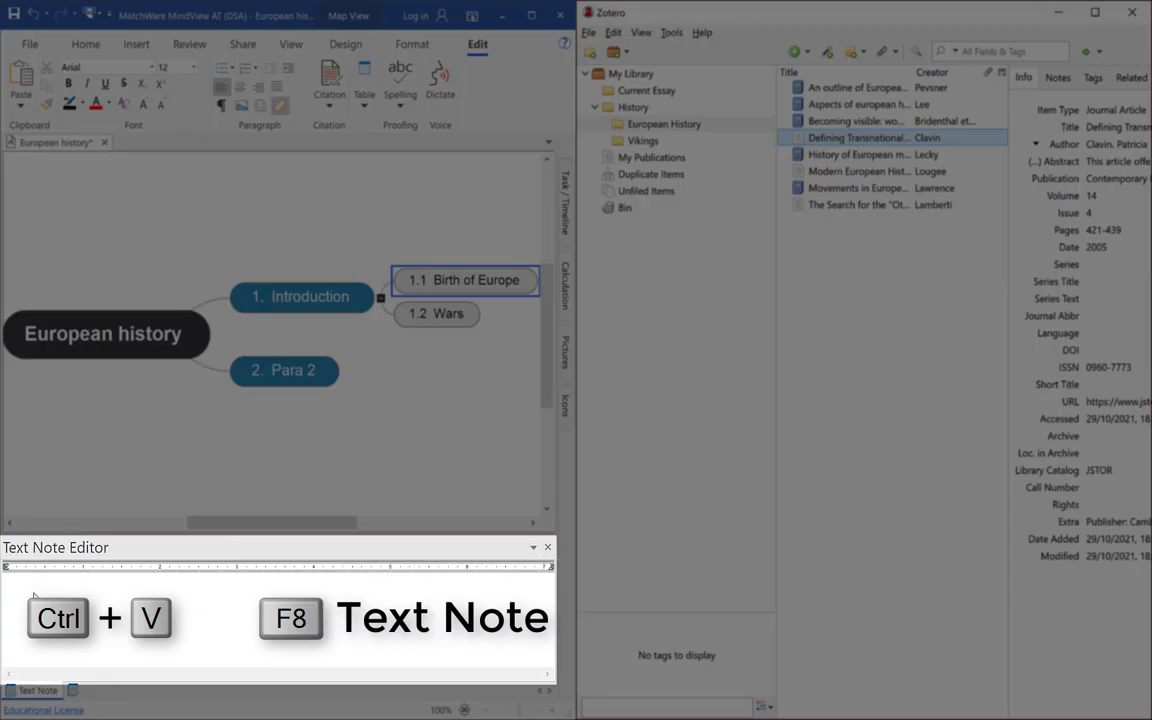
{"action": "left_click", "coordinate": [33, 597]}
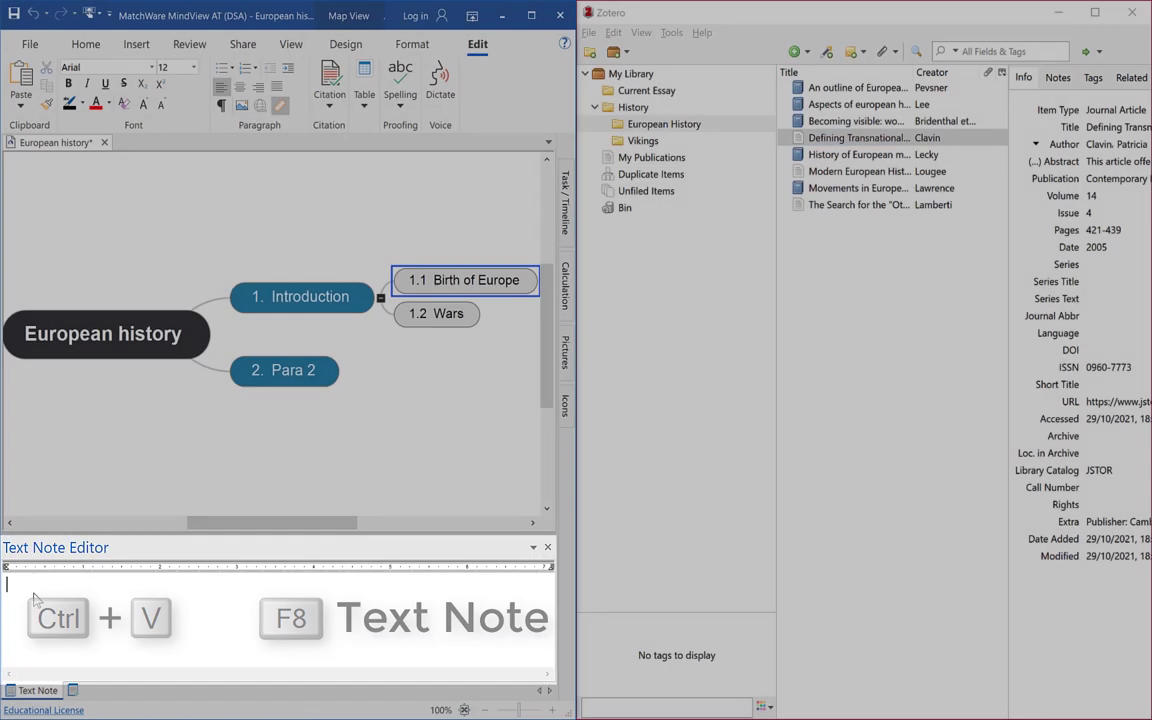
{"action": "key", "text": "ctrl+v"}
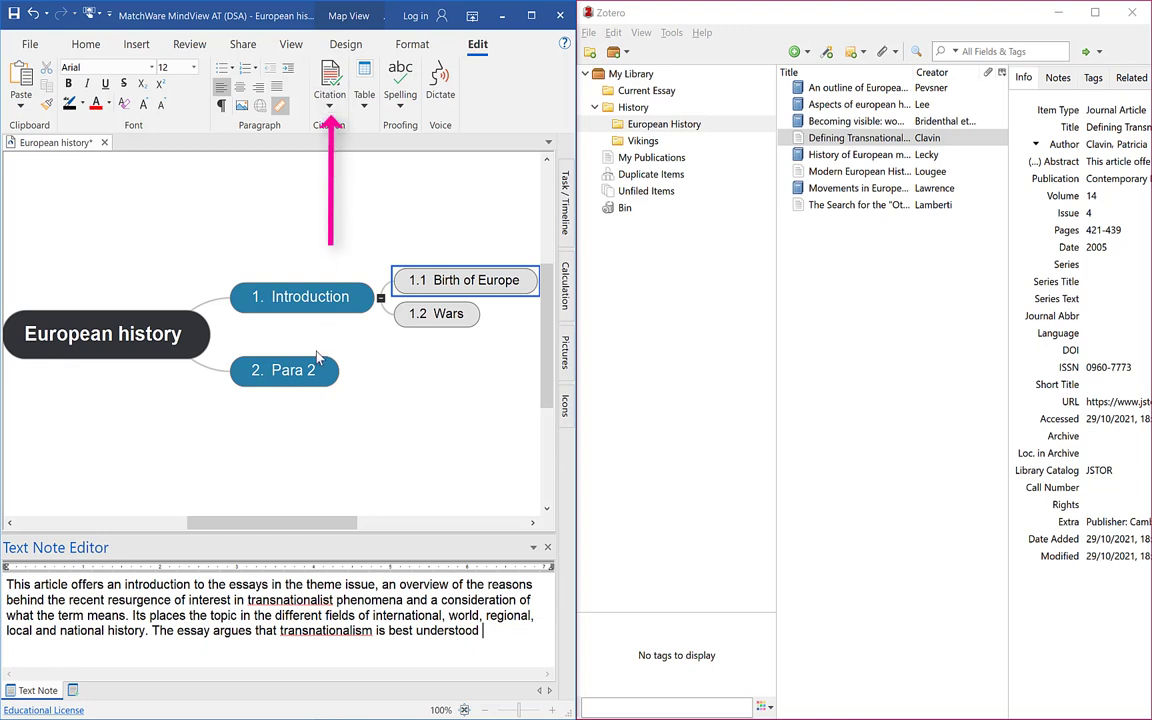
Step: Check which Zotero sources can be imported through MindView's Manage Sources, refresh the list, and close both dialogs without importing
{"action": "left_click", "coordinate": [329, 108]}
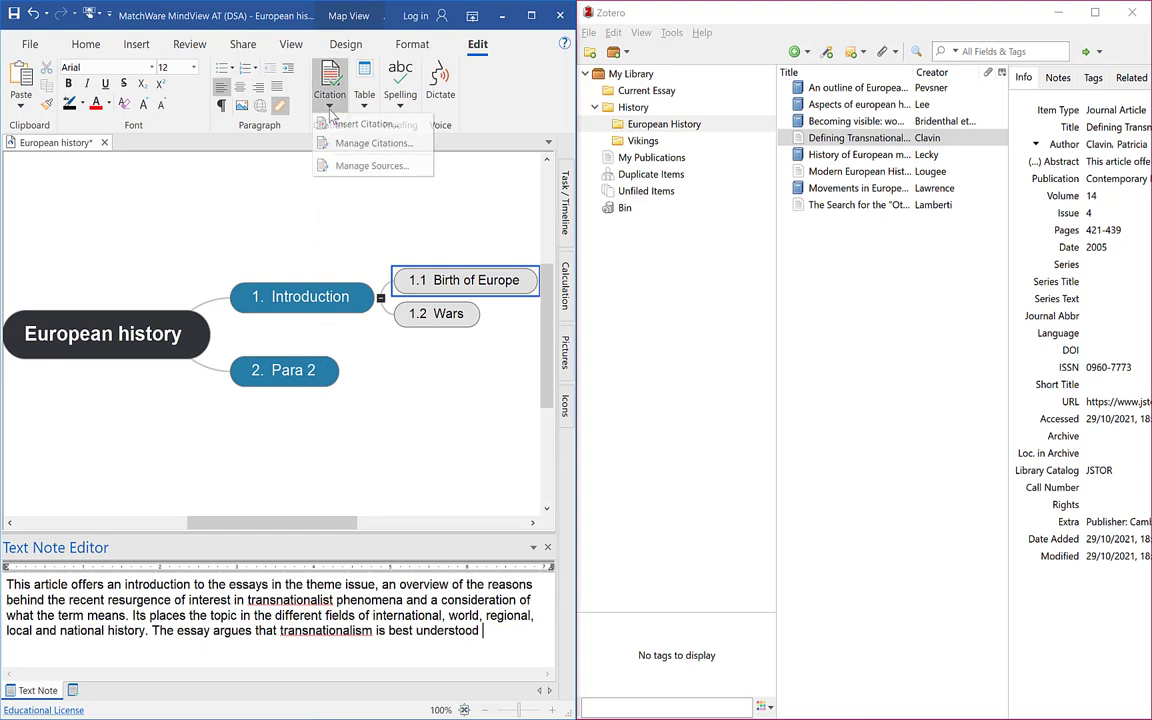
{"action": "left_click", "coordinate": [352, 166]}
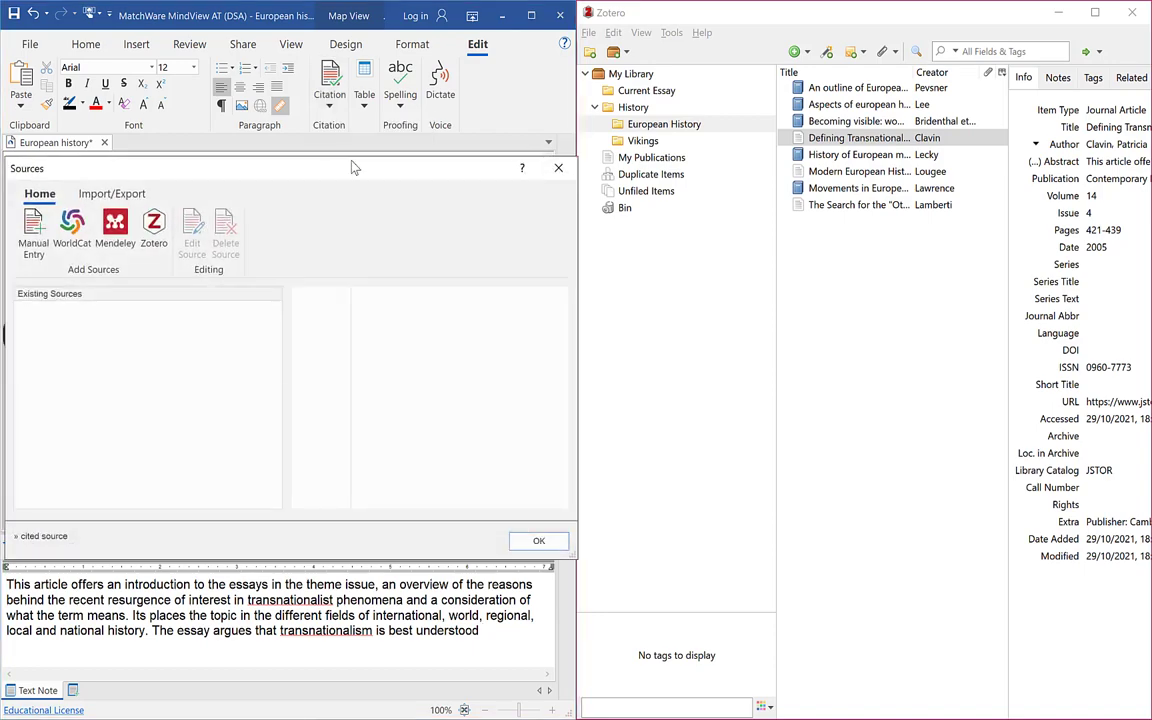
{"action": "left_click_drag", "start_coordinate": [352, 166], "coordinate": [451, 117]}
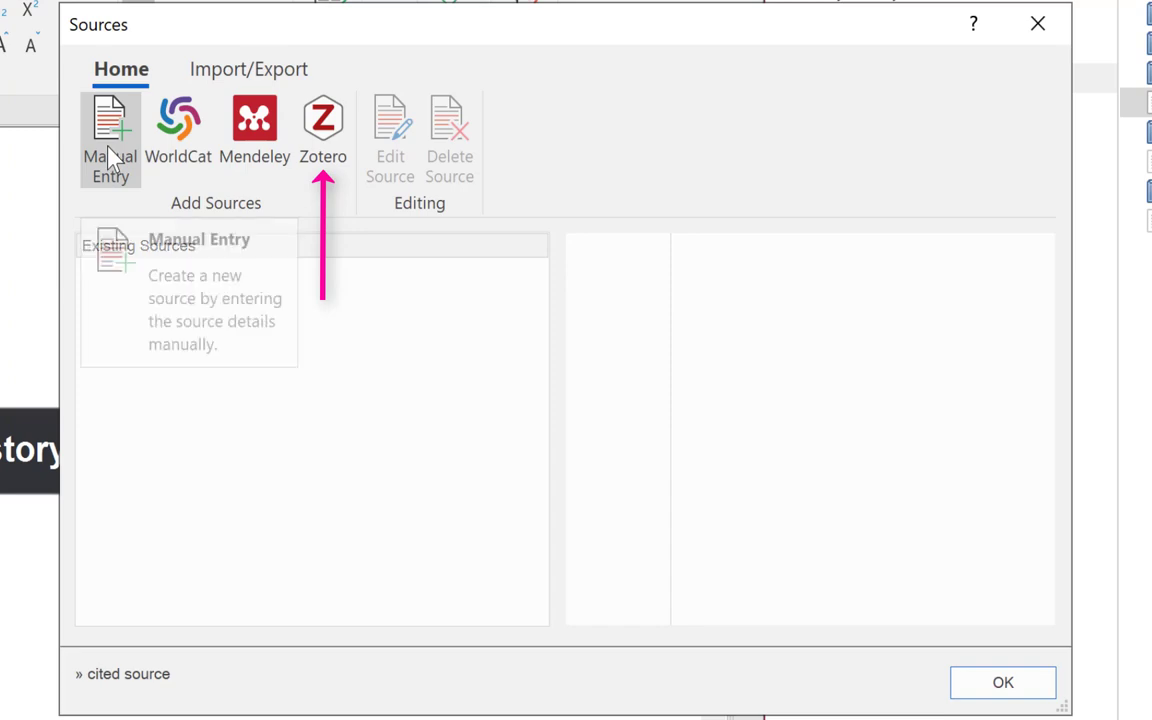
{"action": "left_click", "coordinate": [342, 134]}
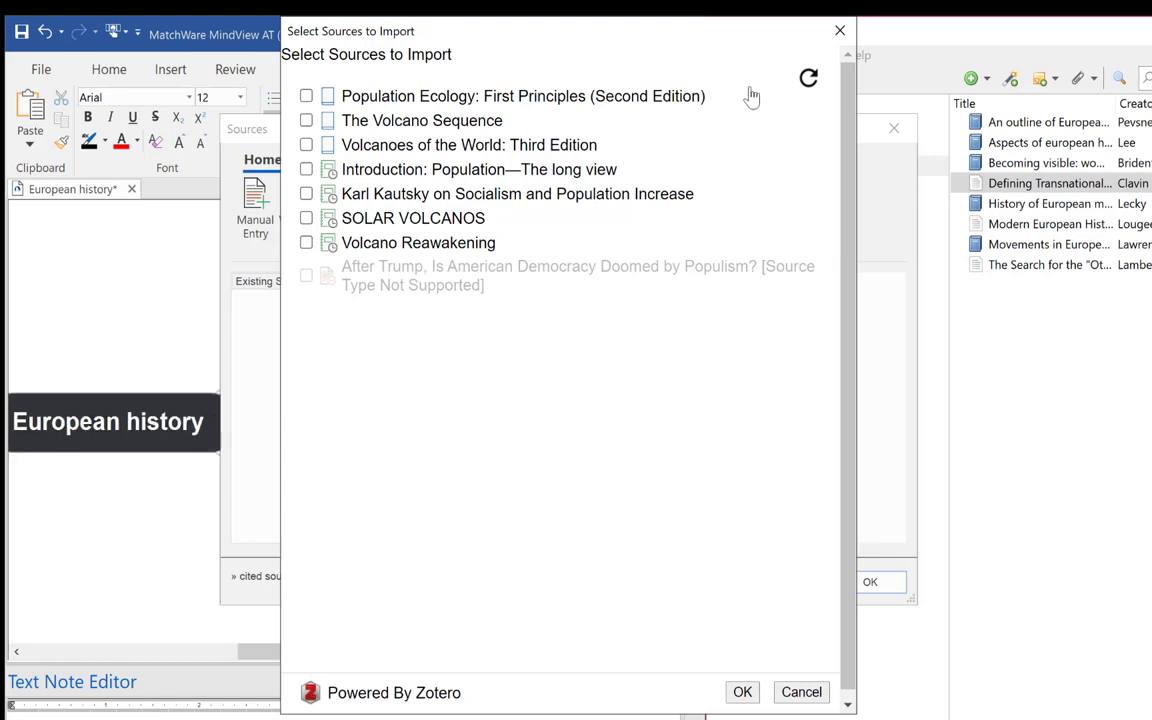
{"action": "left_click", "coordinate": [810, 80]}
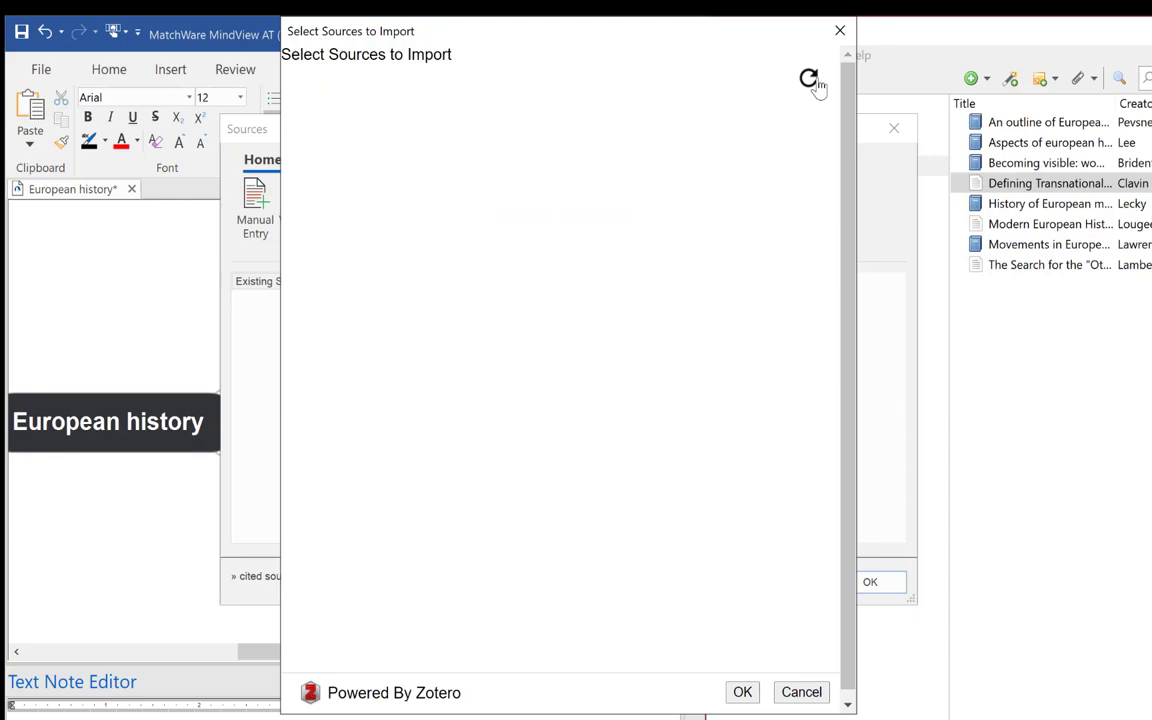
{"action": "left_click", "coordinate": [840, 31]}
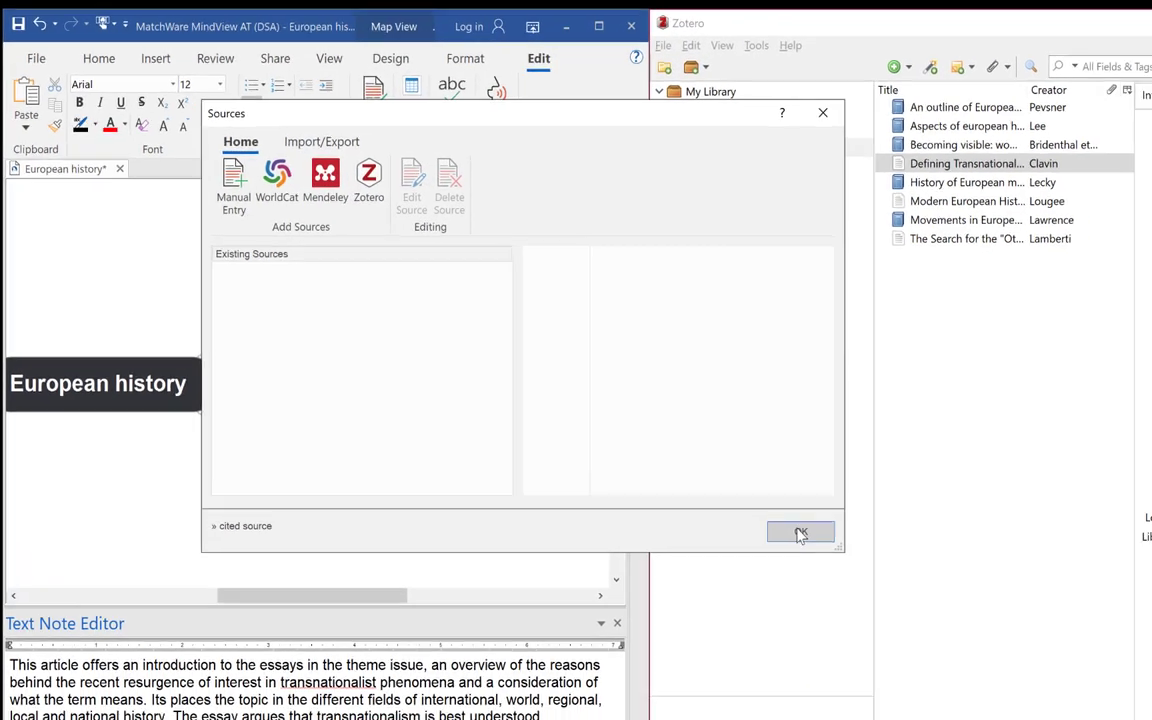
{"action": "left_click", "coordinate": [800, 534]}
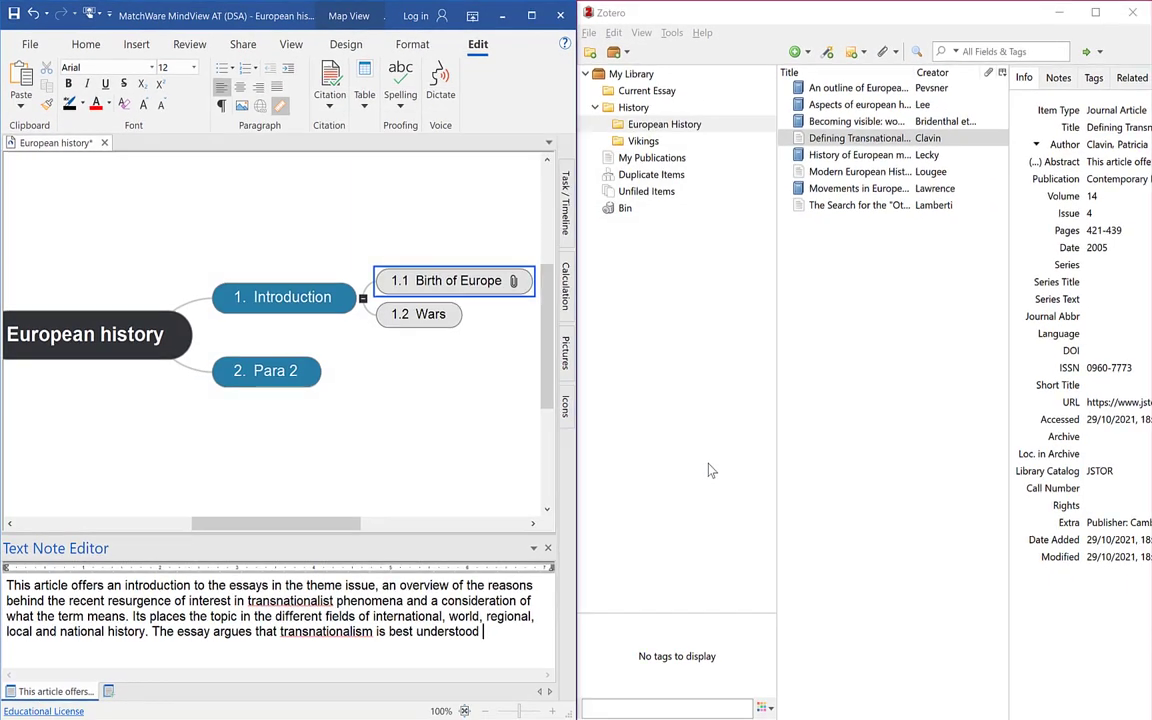
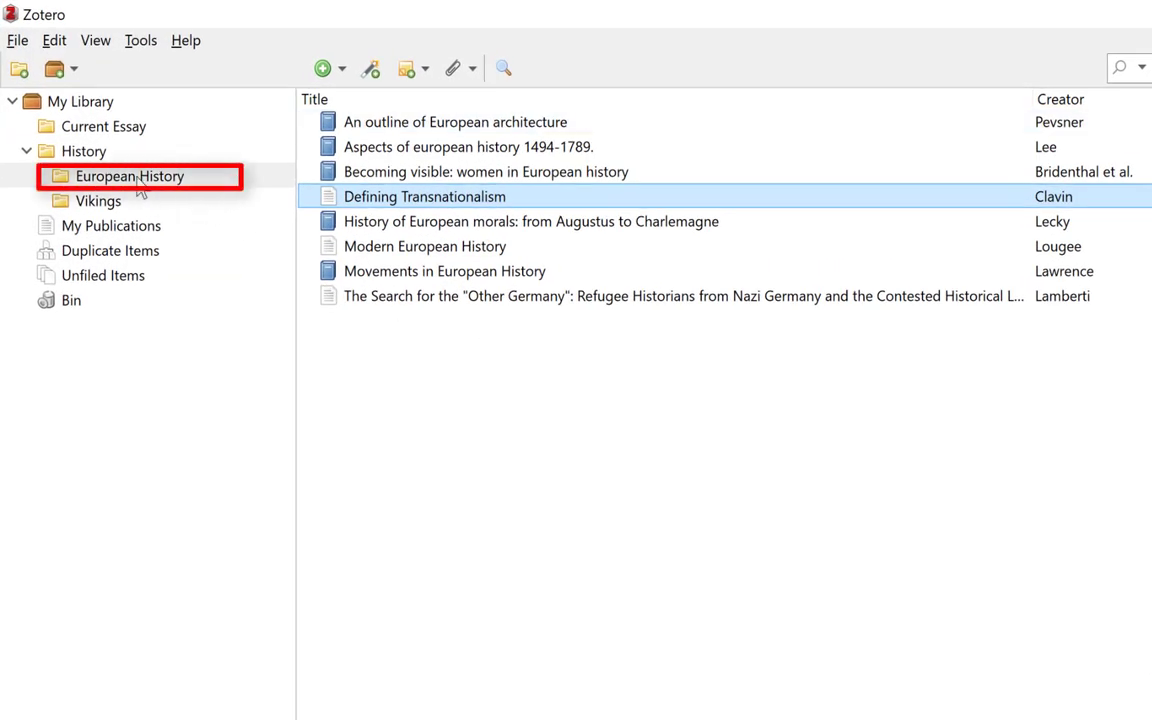
Step: Export Zotero's European History collection in RIS format with notes and files to the Desktop as "European History", and switch back to MindView
{"action": "right_click", "coordinate": [139, 184]}
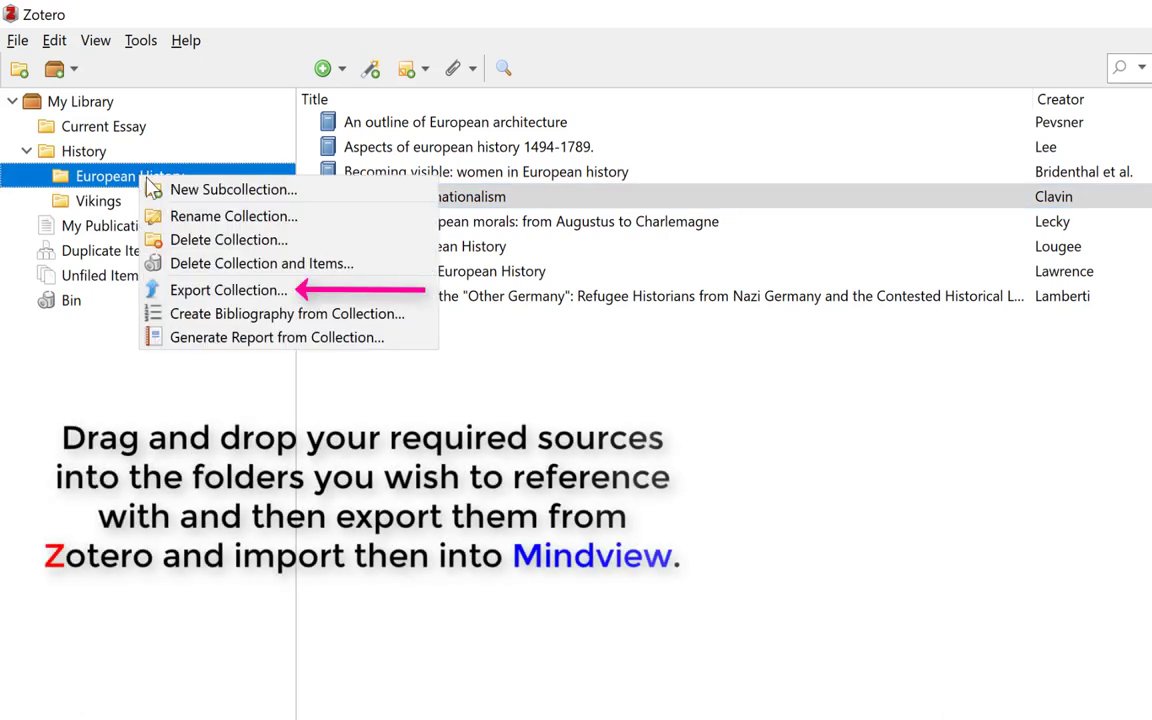
{"action": "left_click", "coordinate": [236, 290]}
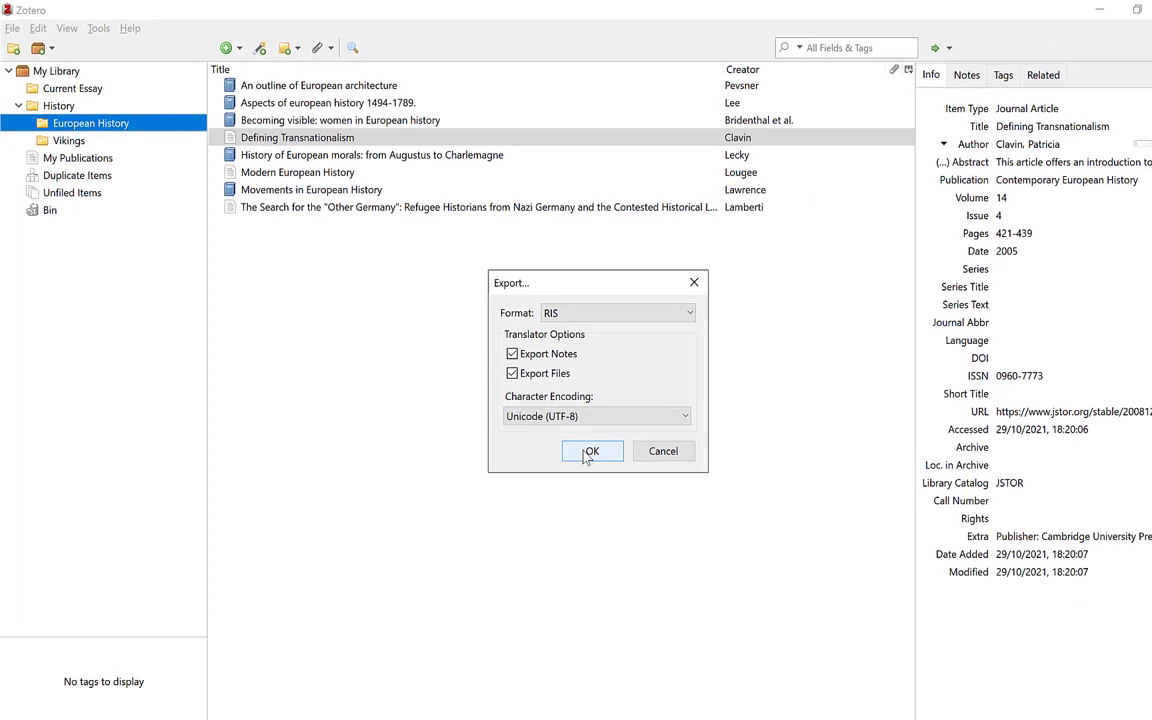
{"action": "left_click", "coordinate": [588, 455]}
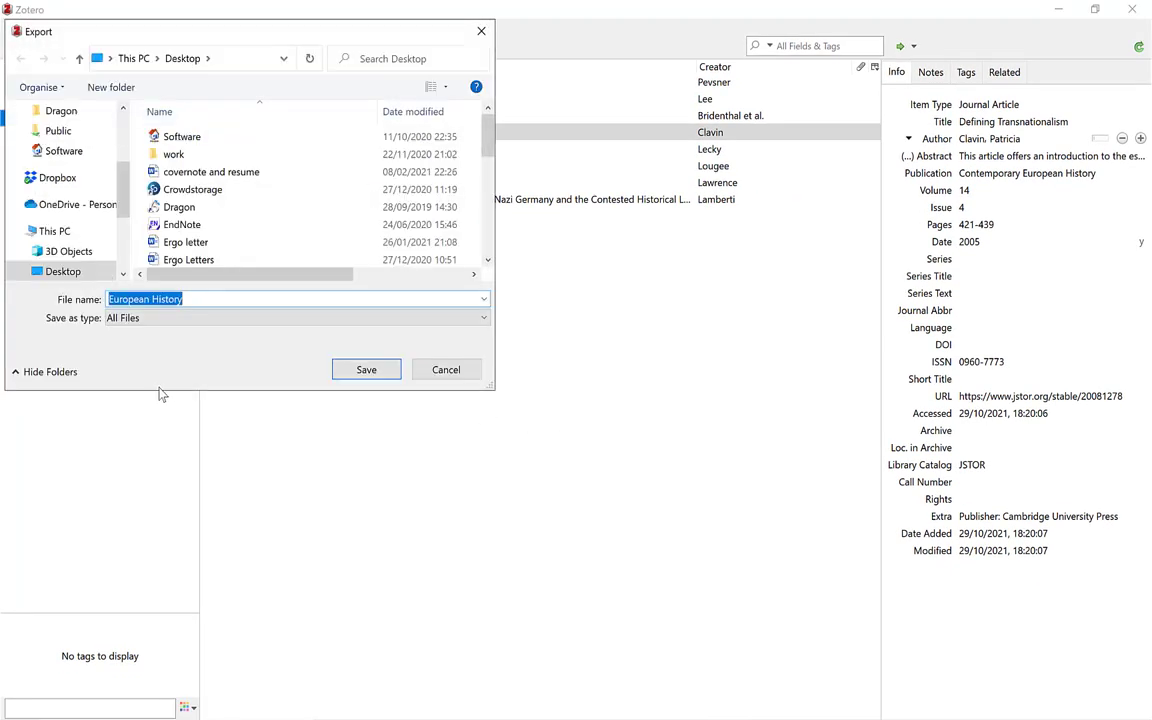
{"action": "left_click", "coordinate": [362, 372]}
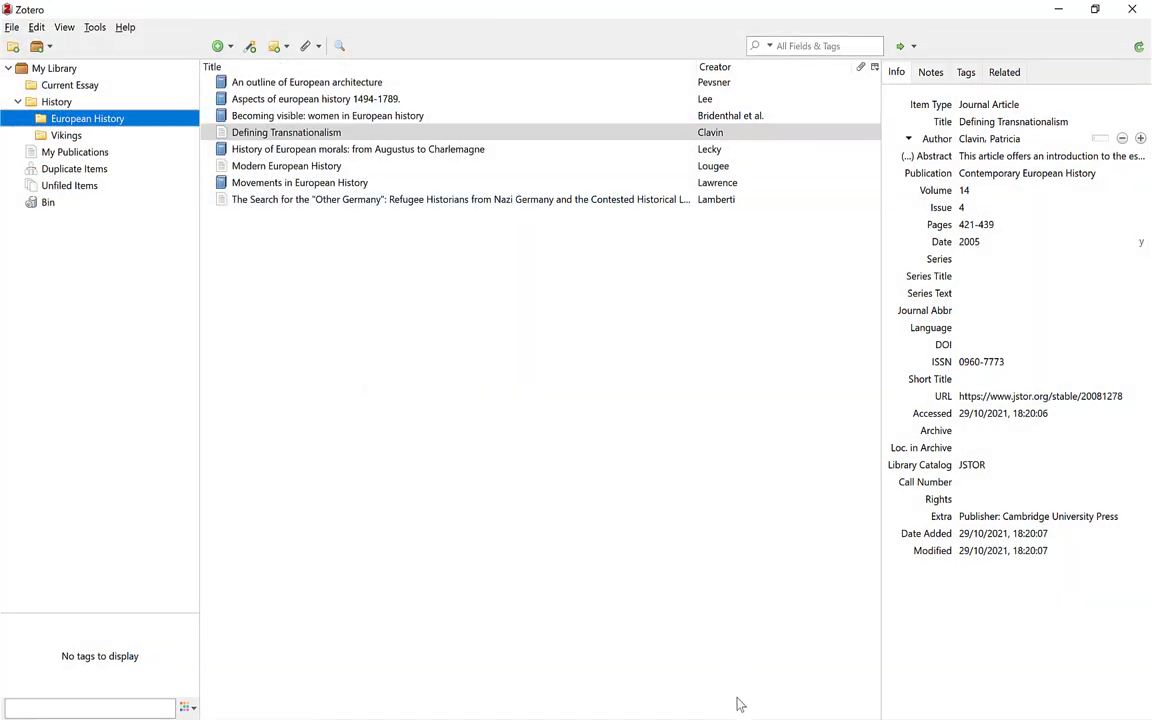
{"action": "key", "text": "alt+Tab"}
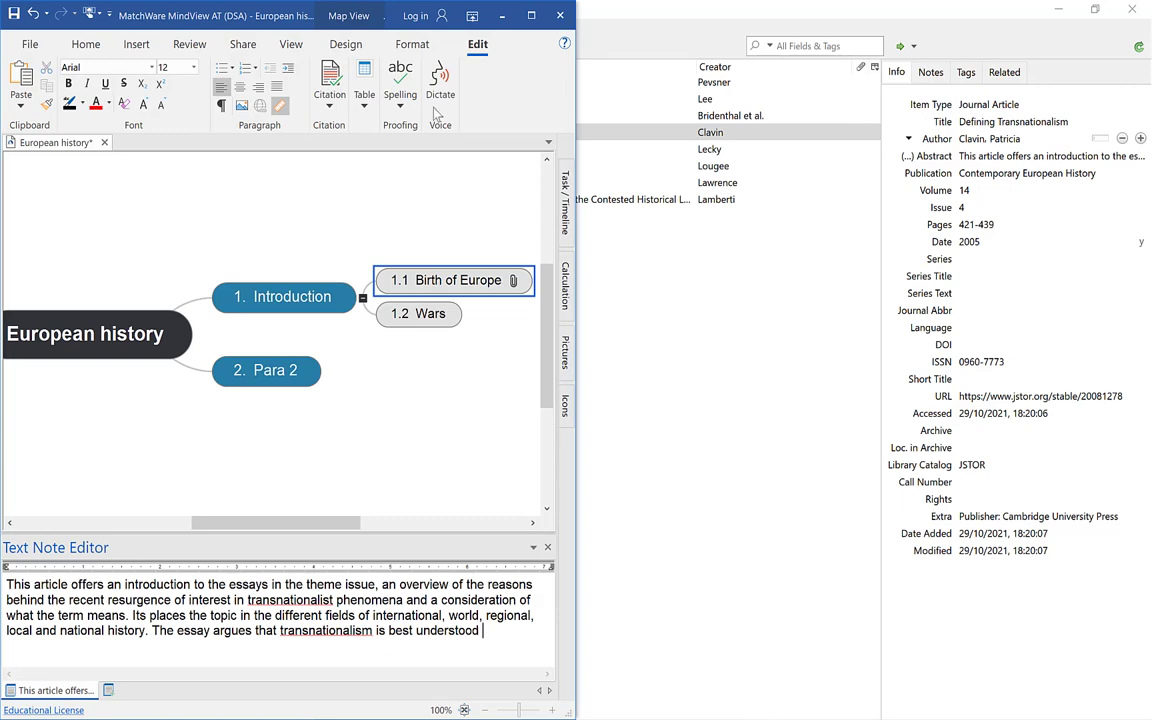
Step: Maximize MindView and import the exported European History file from the Desktop's European History folder into the citation sources
{"action": "left_click", "coordinate": [531, 15]}
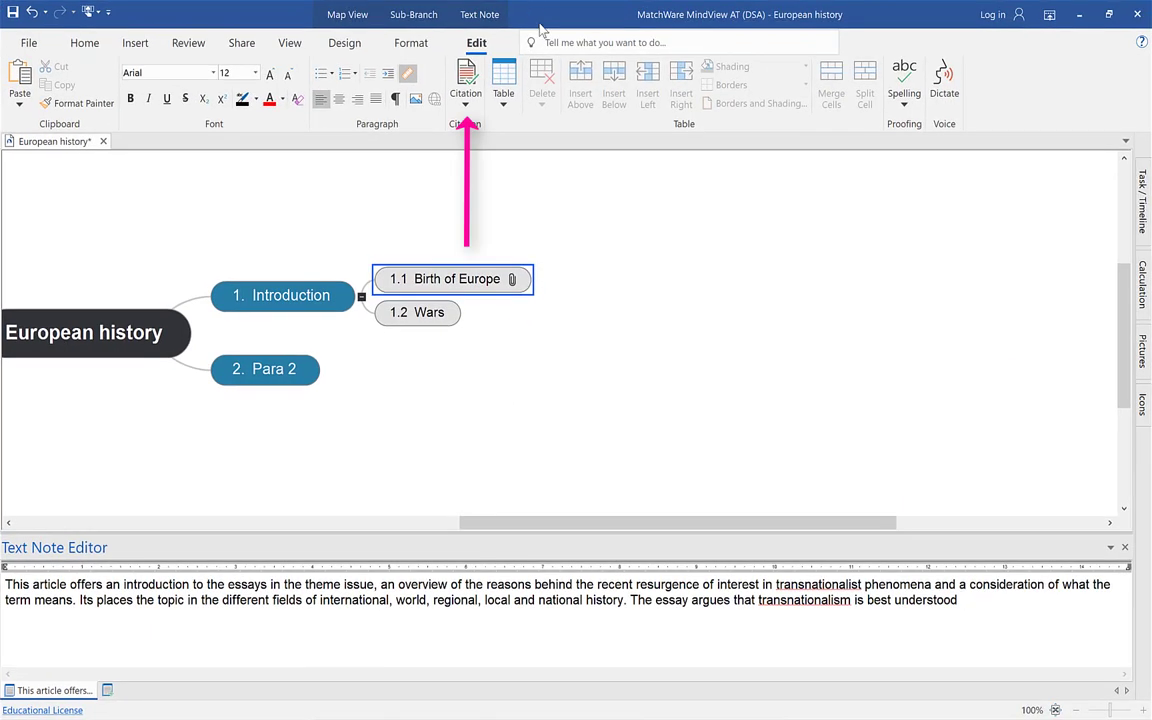
{"action": "left_click", "coordinate": [466, 104]}
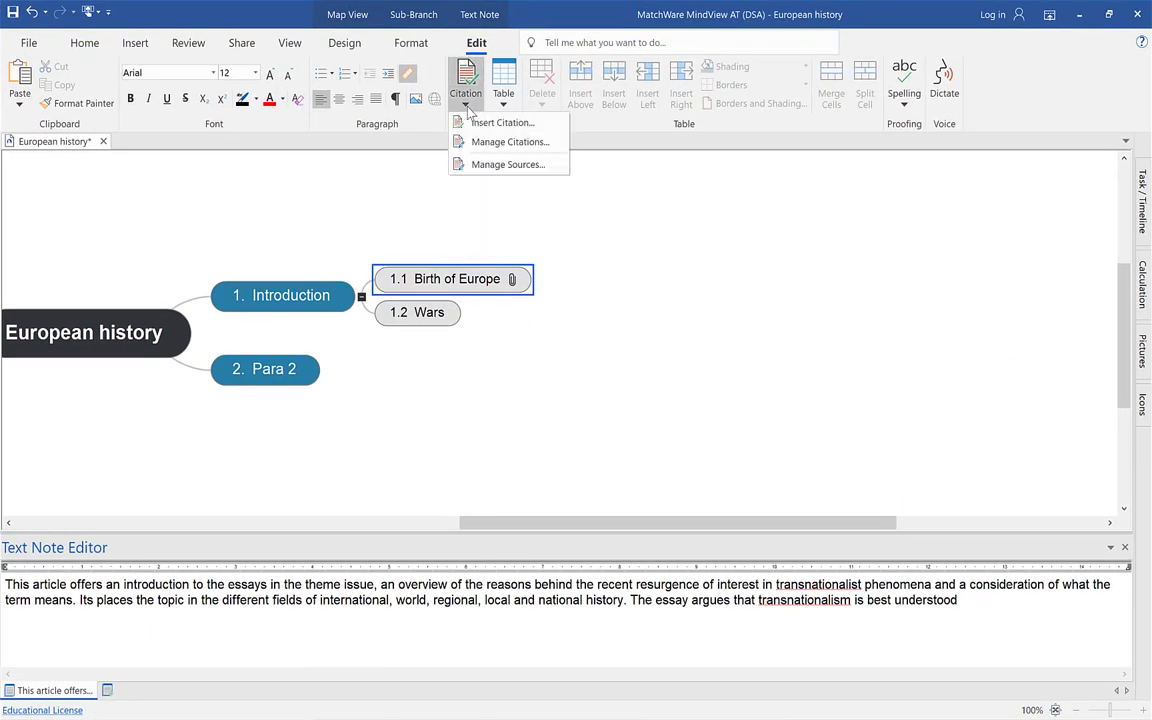
{"action": "left_click", "coordinate": [478, 165]}
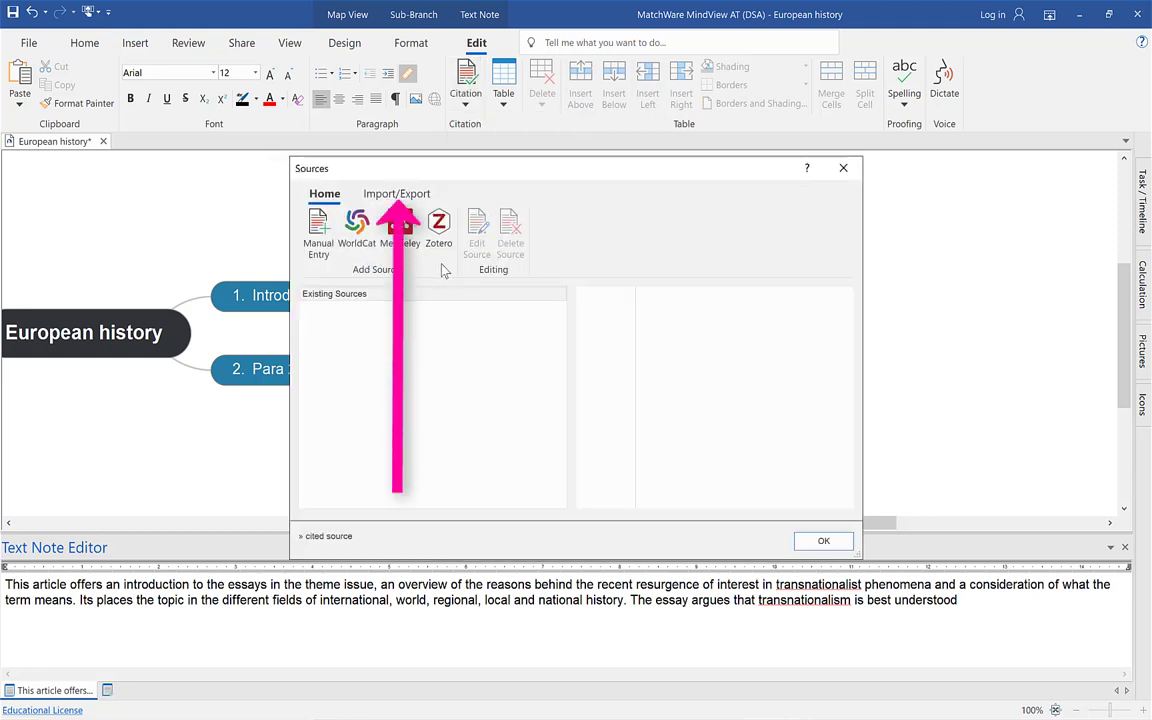
{"action": "left_click", "coordinate": [405, 196]}
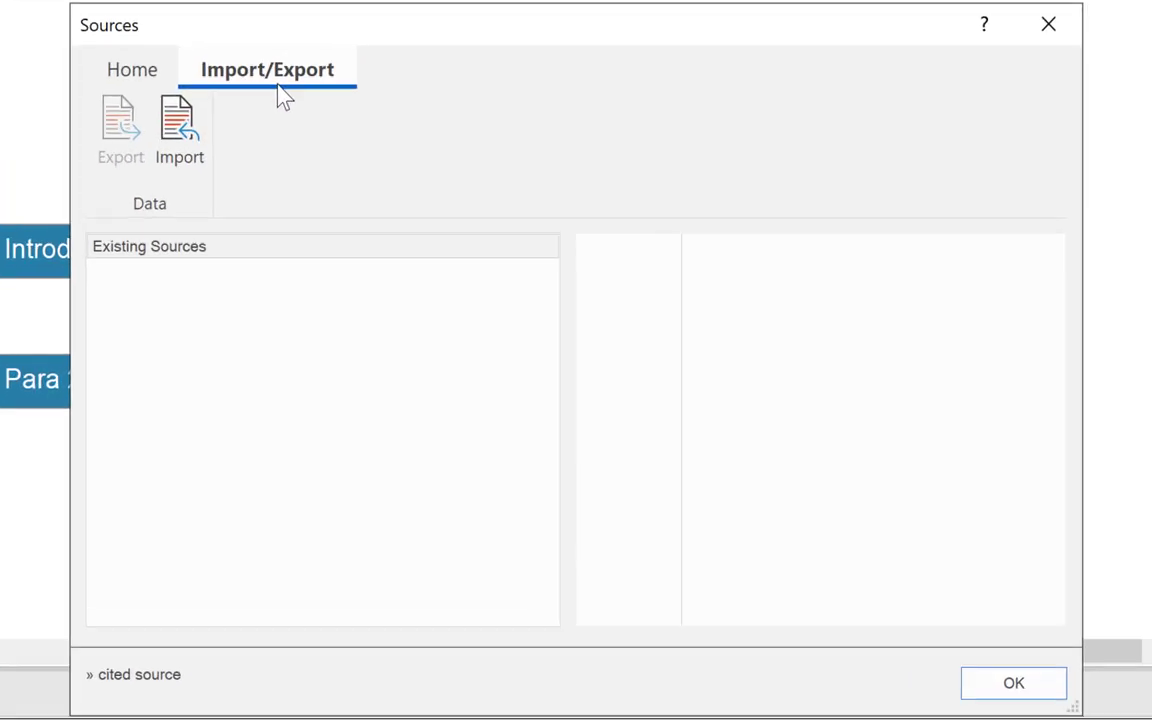
{"action": "left_click", "coordinate": [180, 140]}
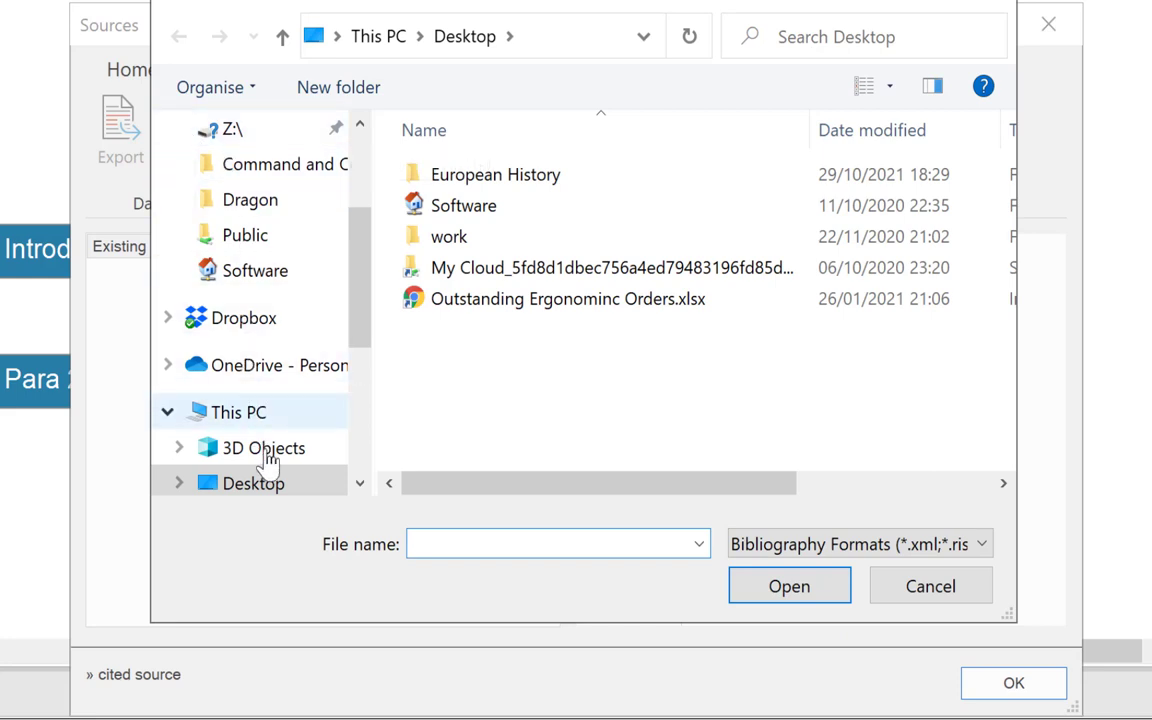
{"action": "left_click", "coordinate": [270, 483]}
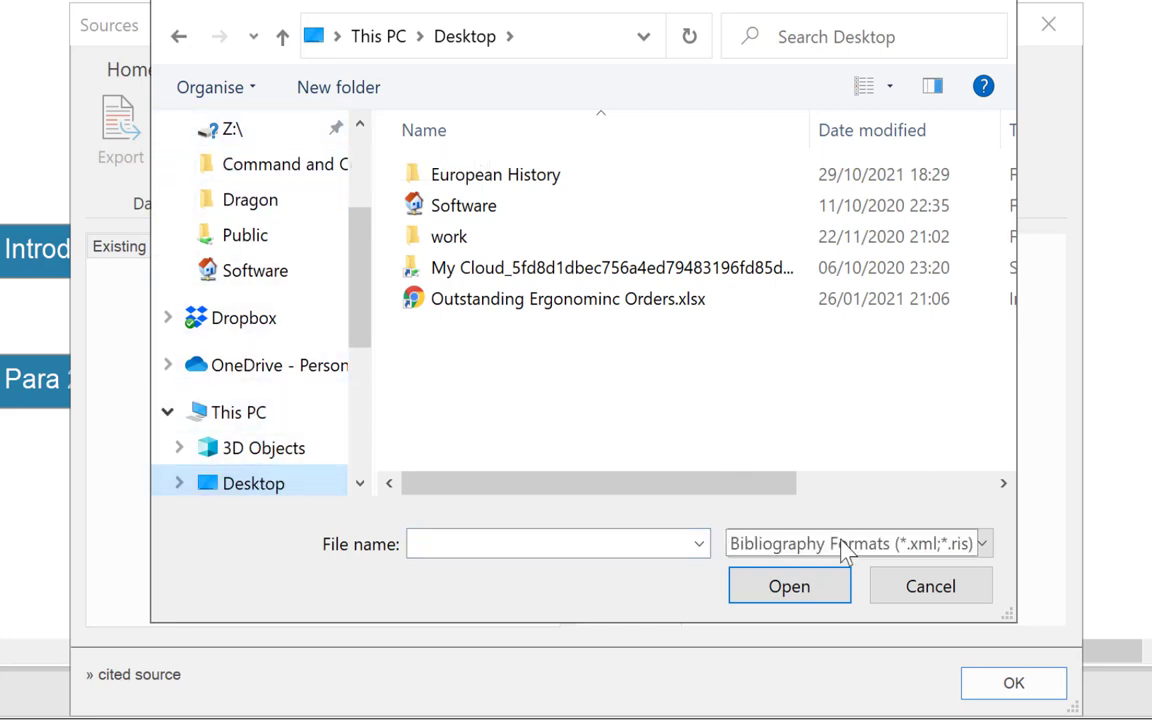
{"action": "double_click", "coordinate": [524, 188]}
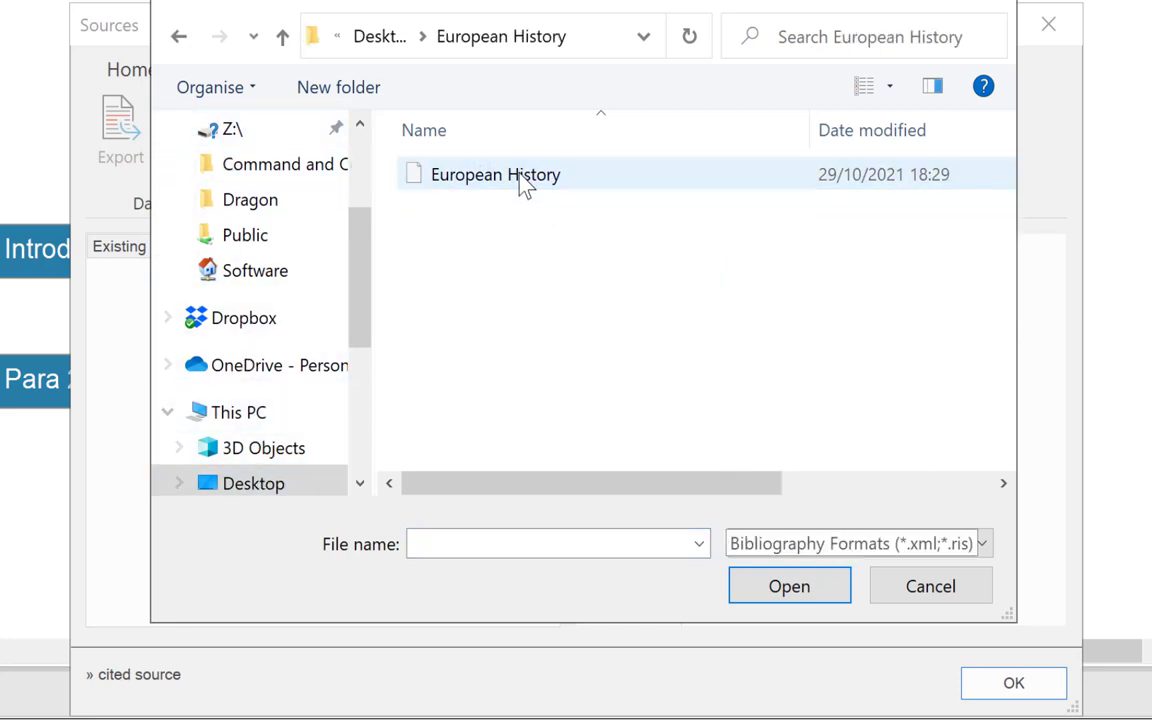
{"action": "double_click", "coordinate": [524, 188]}
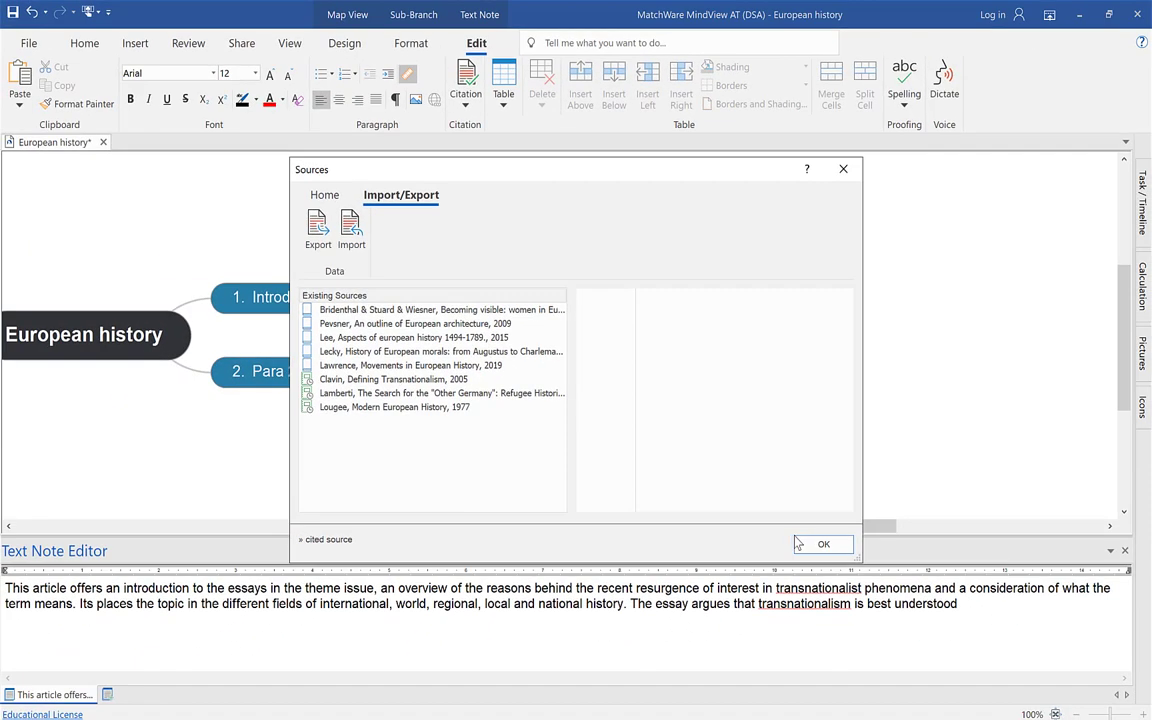
{"action": "left_click", "coordinate": [822, 544]}
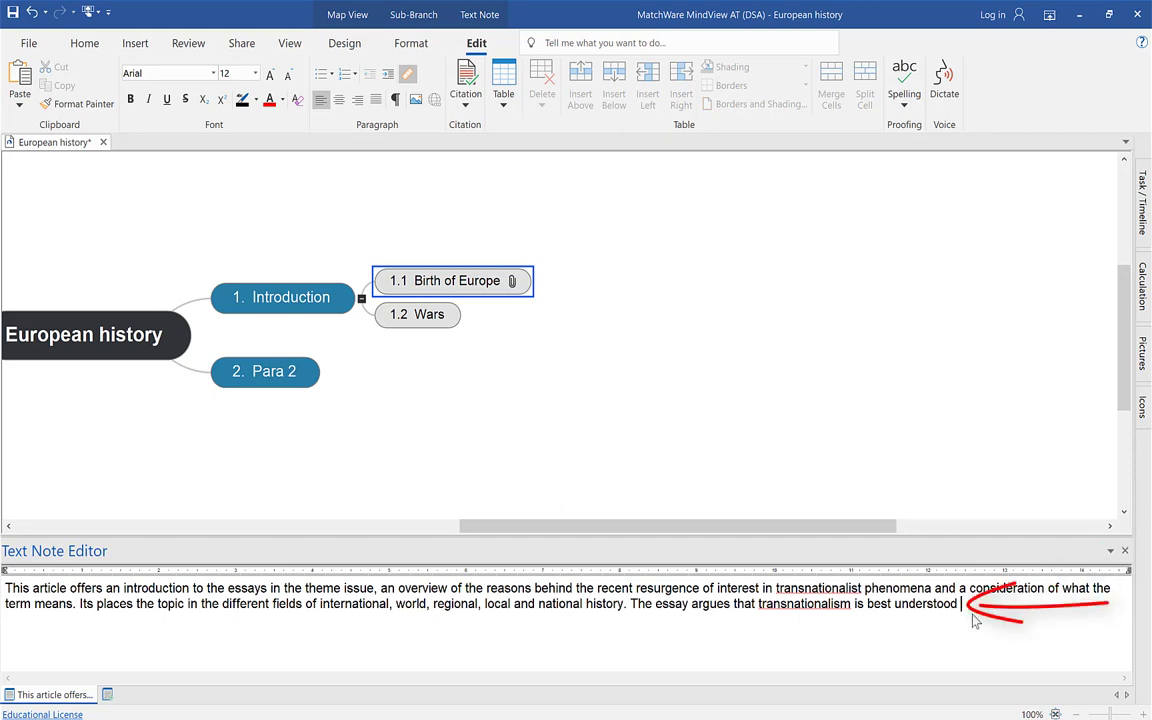
Step: Insert a citation of "An outline of European architecture", page 56, at the end of the Birth of Europe text note
{"action": "left_click", "coordinate": [466, 108]}
{"action": "left_click", "coordinate": [490, 121]}
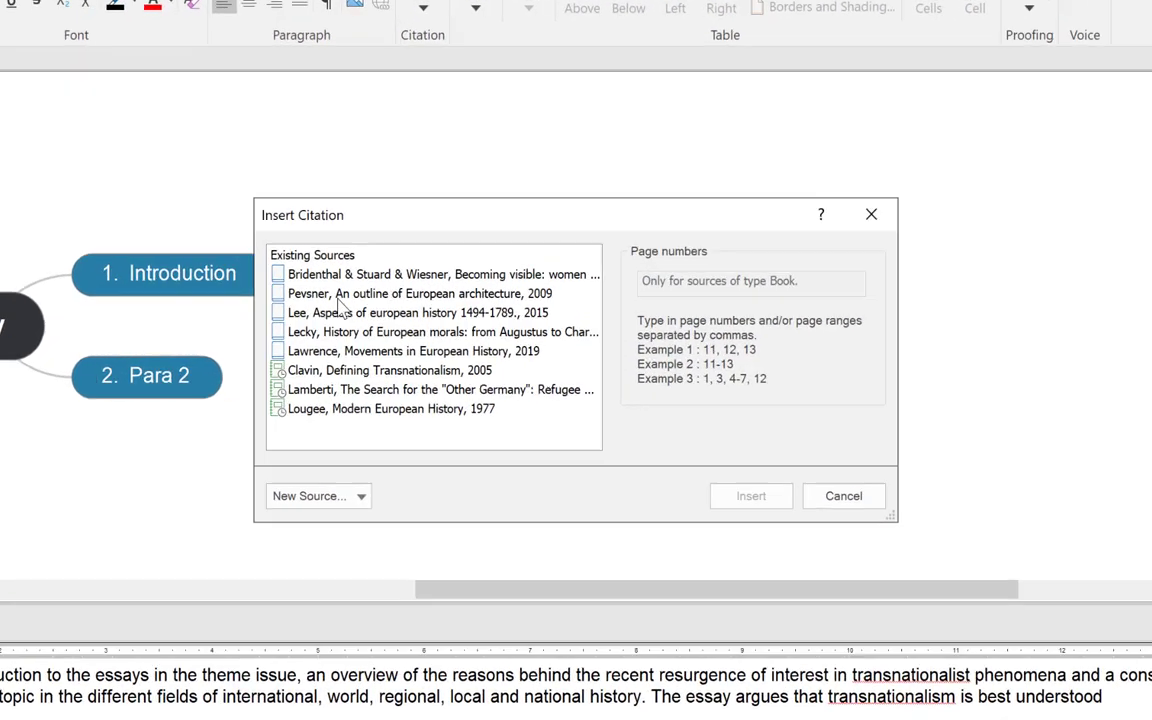
{"action": "left_click", "coordinate": [342, 298]}
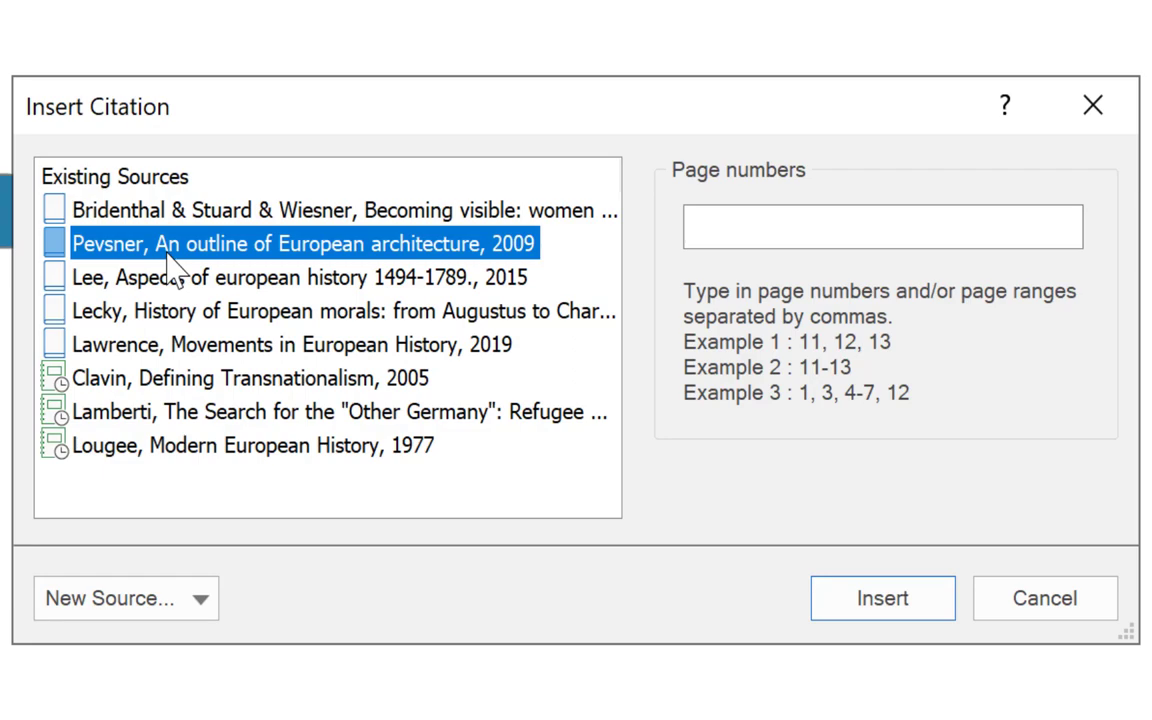
{"action": "left_click", "coordinate": [740, 231]}
{"action": "type", "text": "56"}
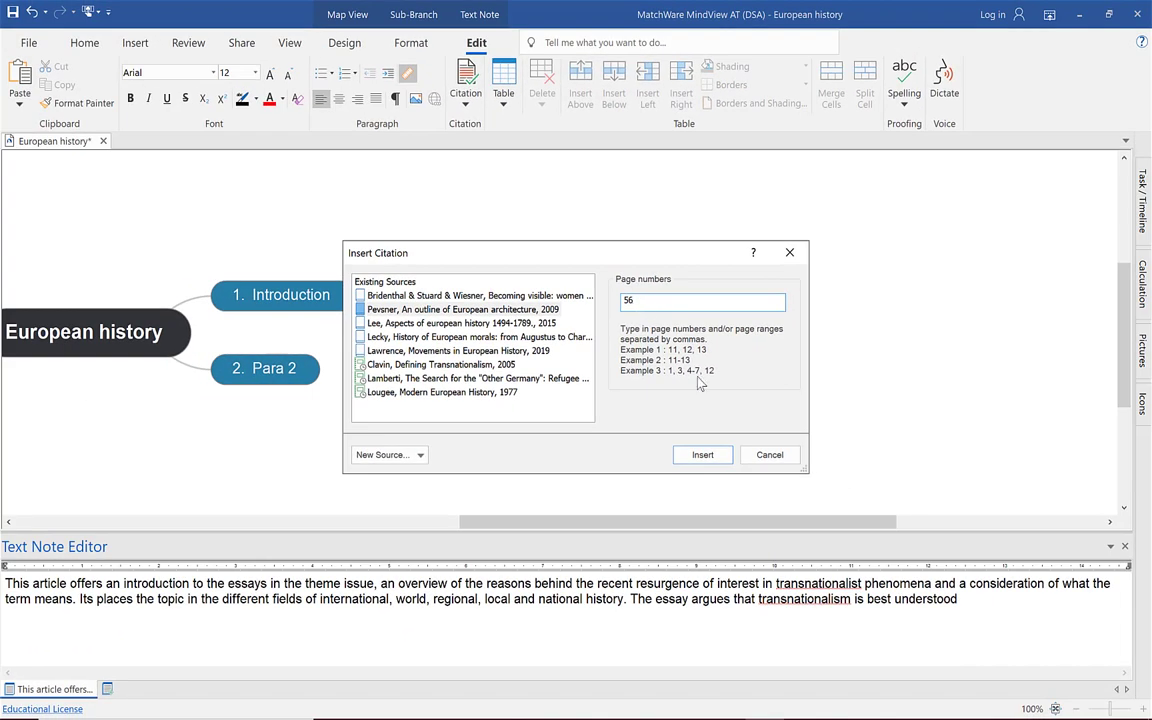
{"action": "left_click", "coordinate": [703, 455]}
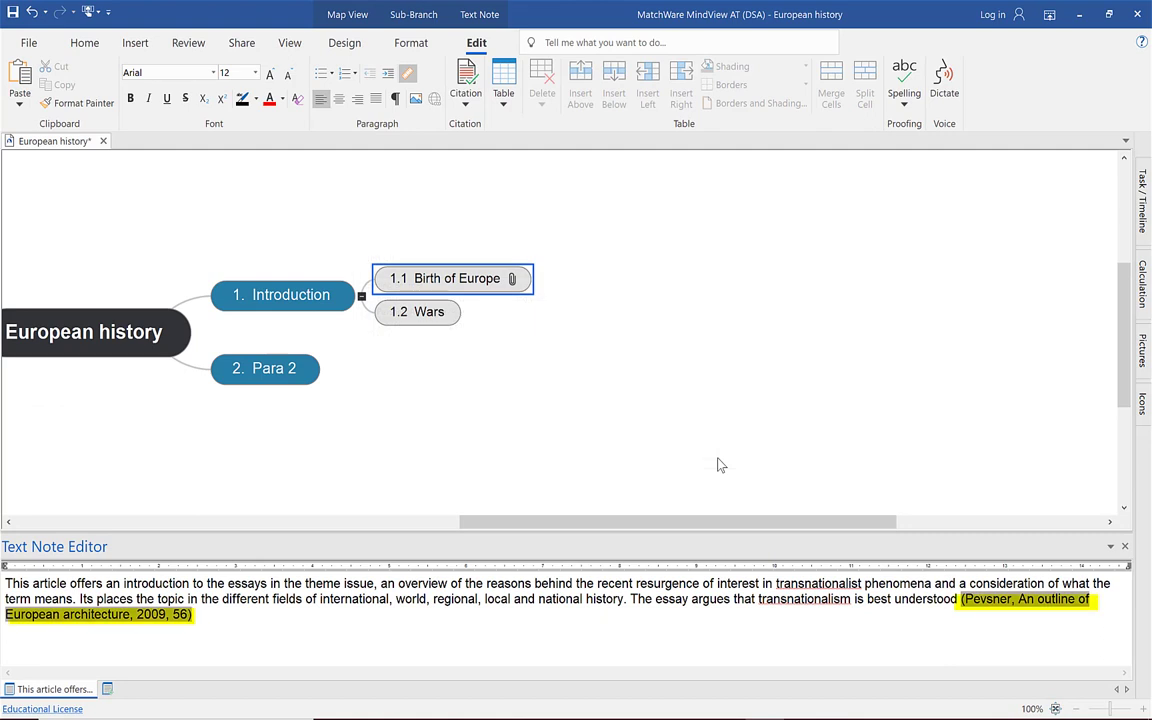
Step: Copy the Journal Information paragraph from Zotero's "Modern European History" article page into MindView's text note for sub-branch 1.2 Wars
{"action": "left_click", "coordinate": [418, 313]}
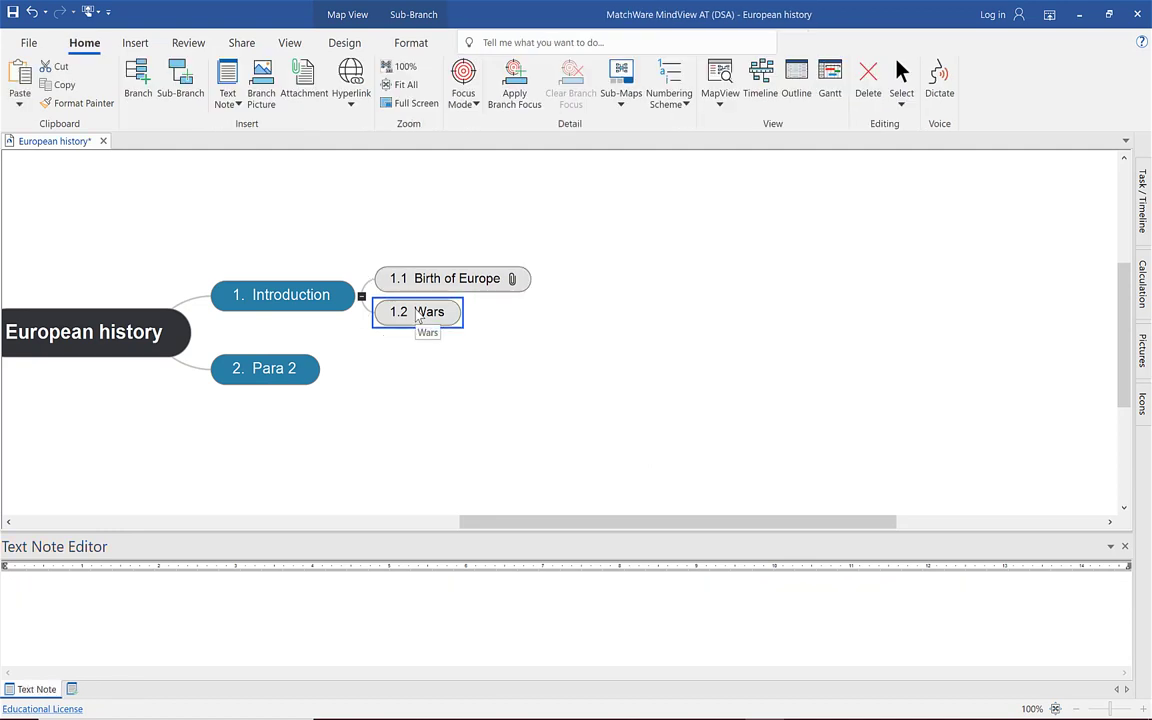
{"action": "left_click", "coordinate": [66, 612]}
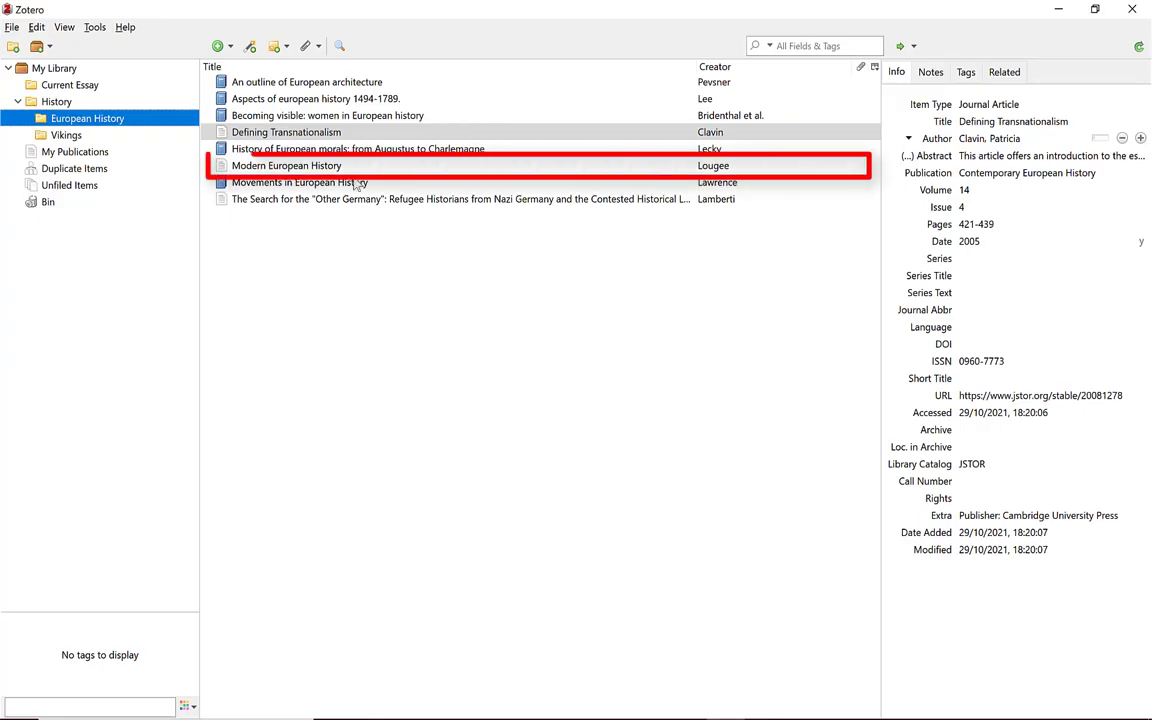
{"action": "double_click", "coordinate": [290, 165]}
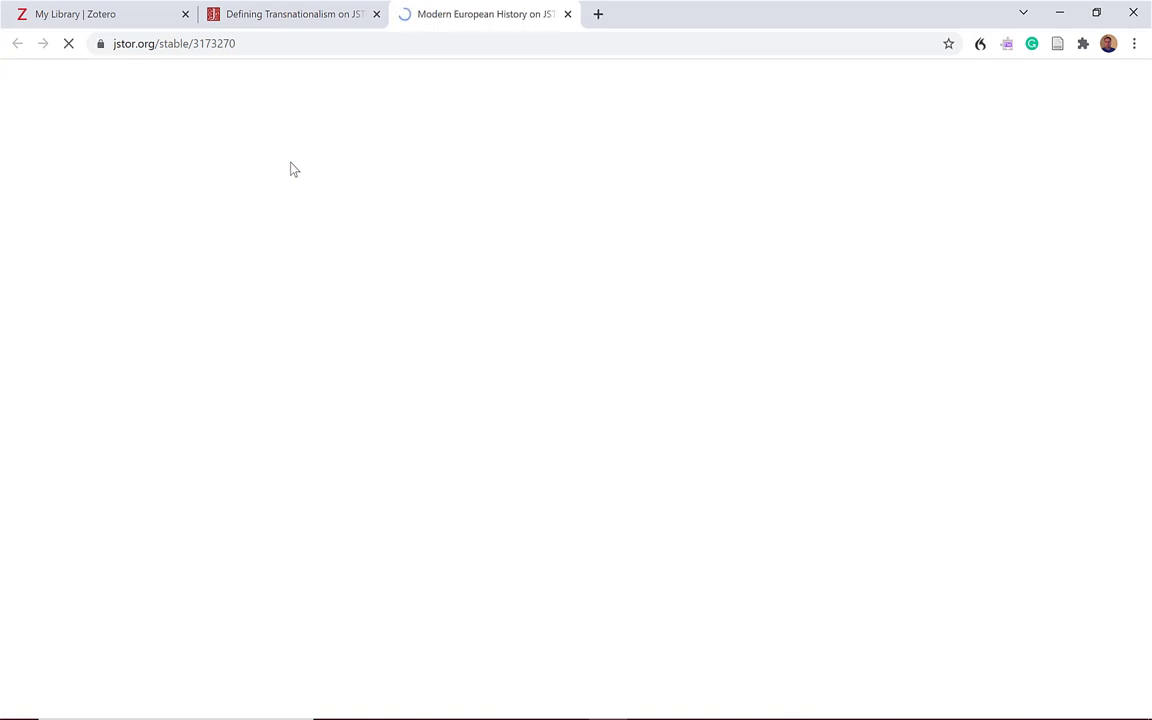
{"action": "mouse_move", "coordinate": [292, 169]}
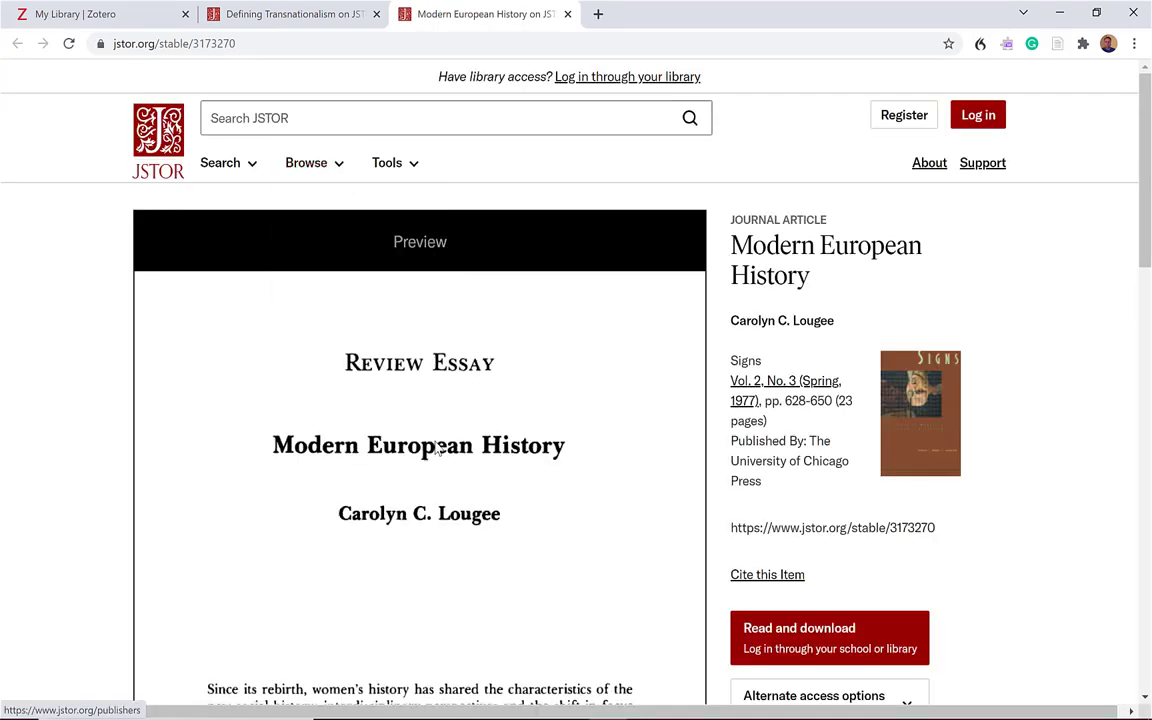
{"action": "scroll", "coordinate": [435, 446], "scroll_direction": "down", "scroll_amount": 10}
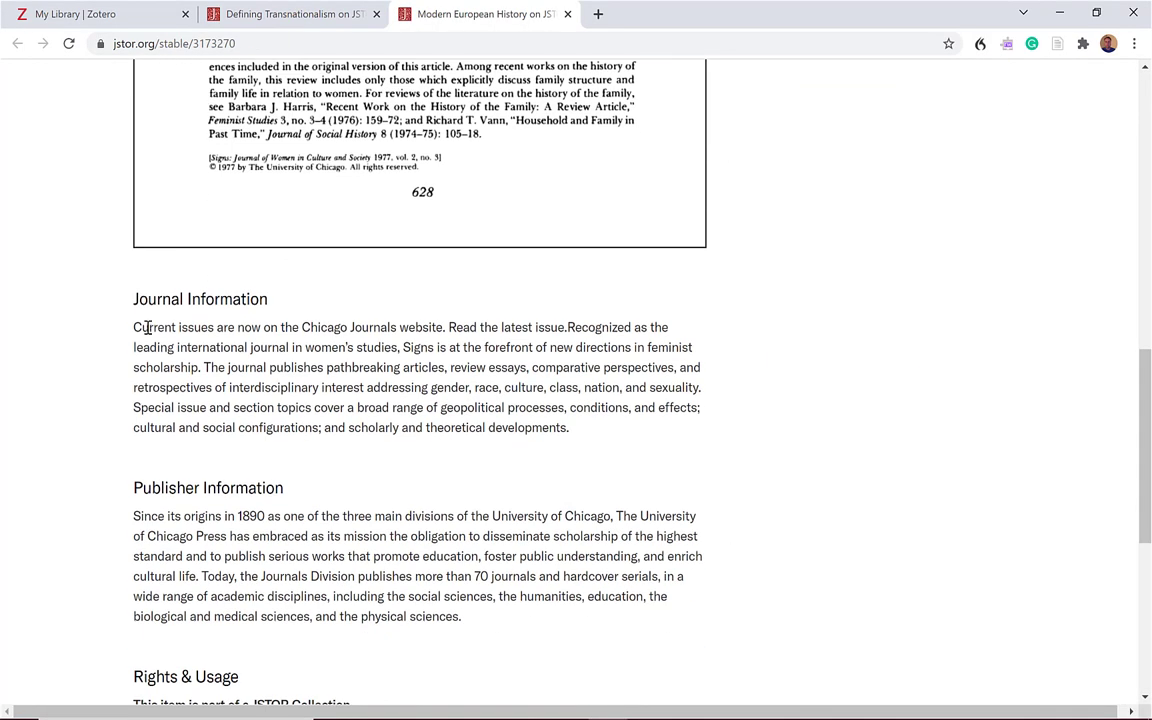
{"action": "left_click_drag", "start_coordinate": [132, 327], "coordinate": [585, 435]}
{"action": "key", "text": "ctrl+c"}
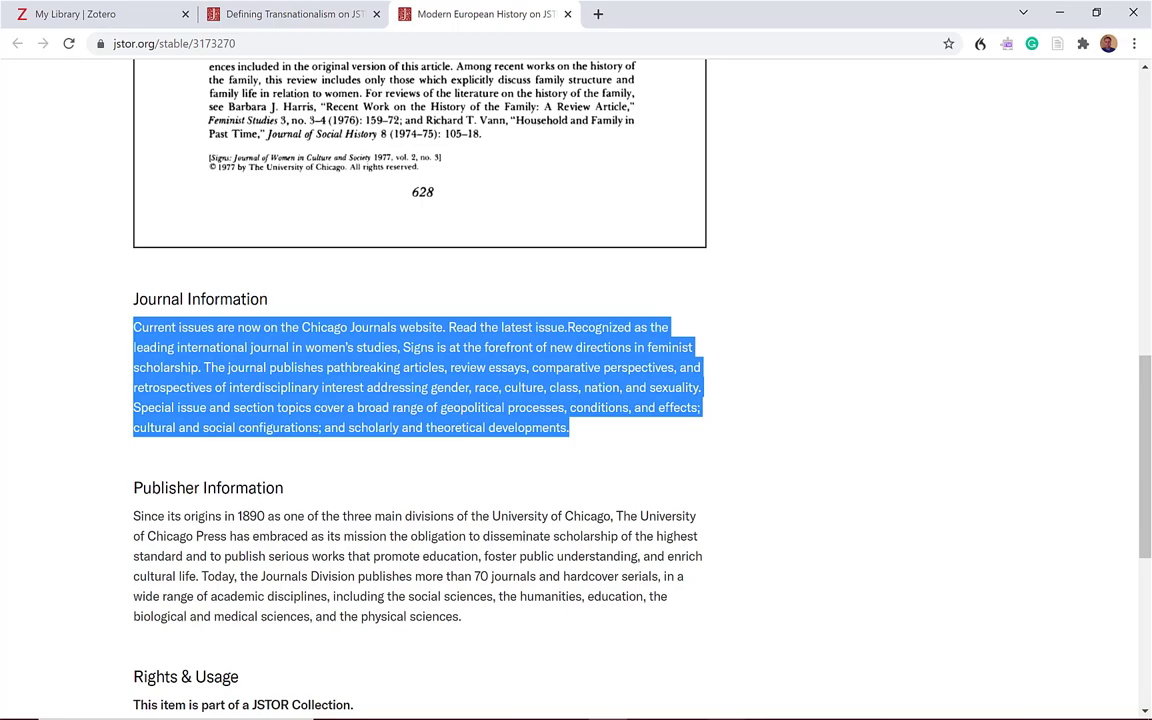
{"action": "key", "text": "alt+Tab"}
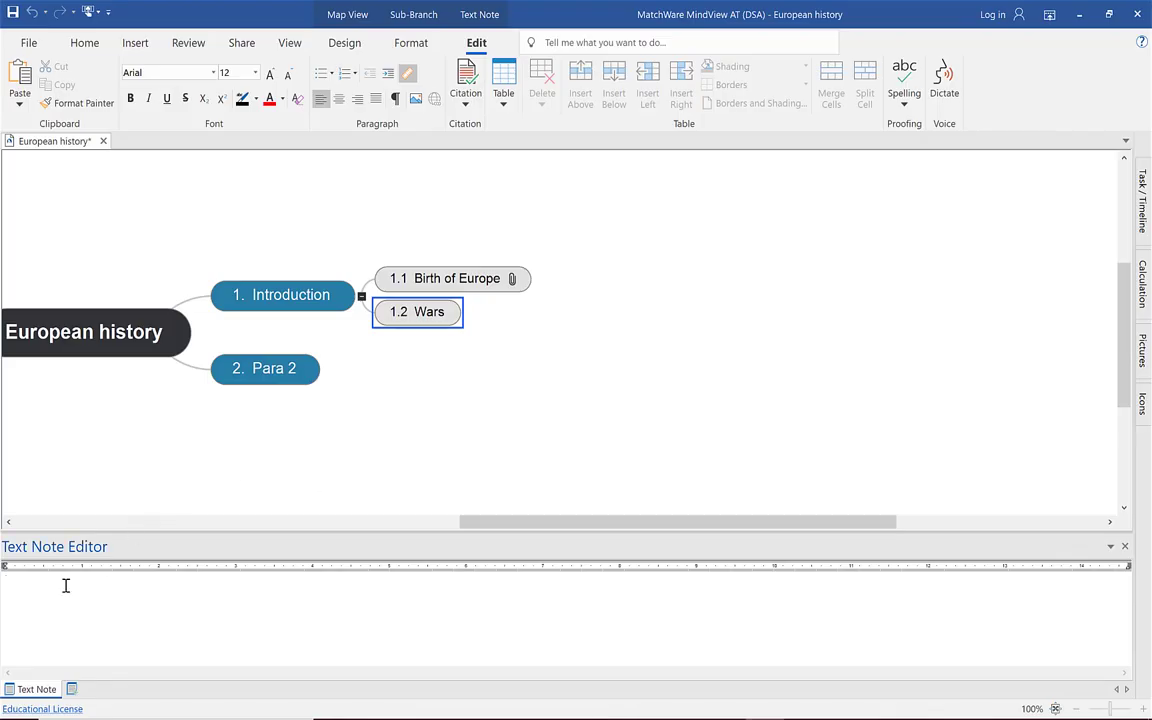
{"action": "key", "text": "ctrl+v"}
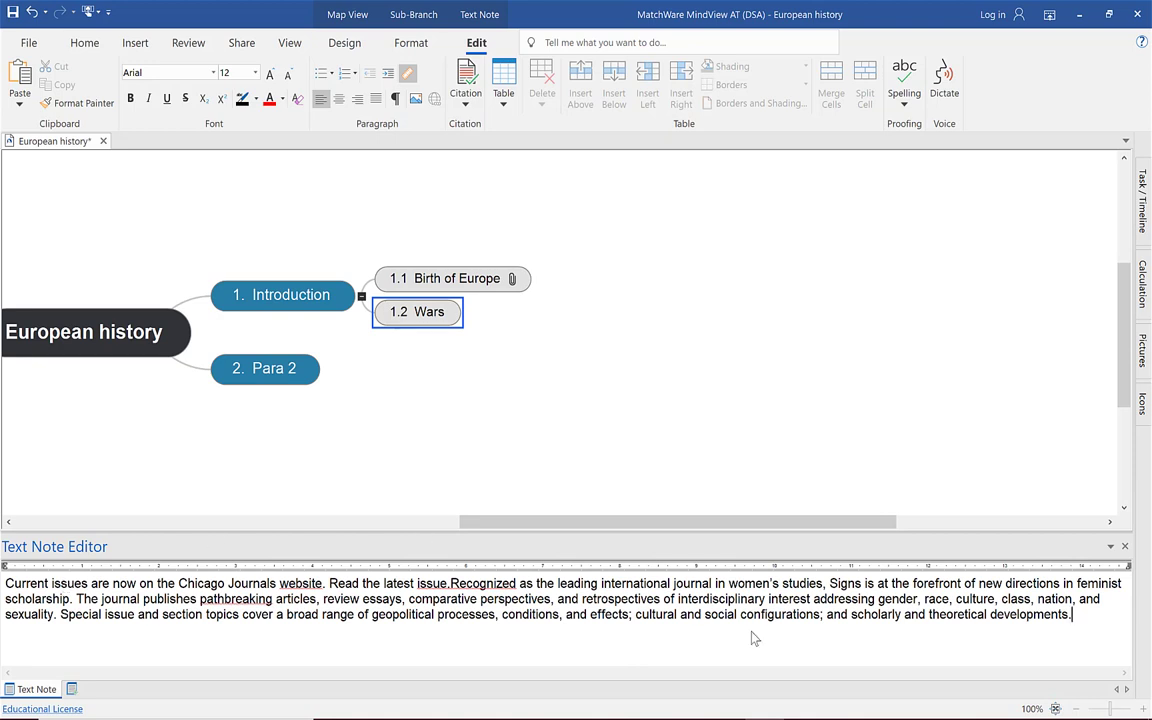
Step: Insert a citation of "Defining Transnationalism", 2005, at the end of the Wars text note
{"action": "left_click", "coordinate": [465, 104]}
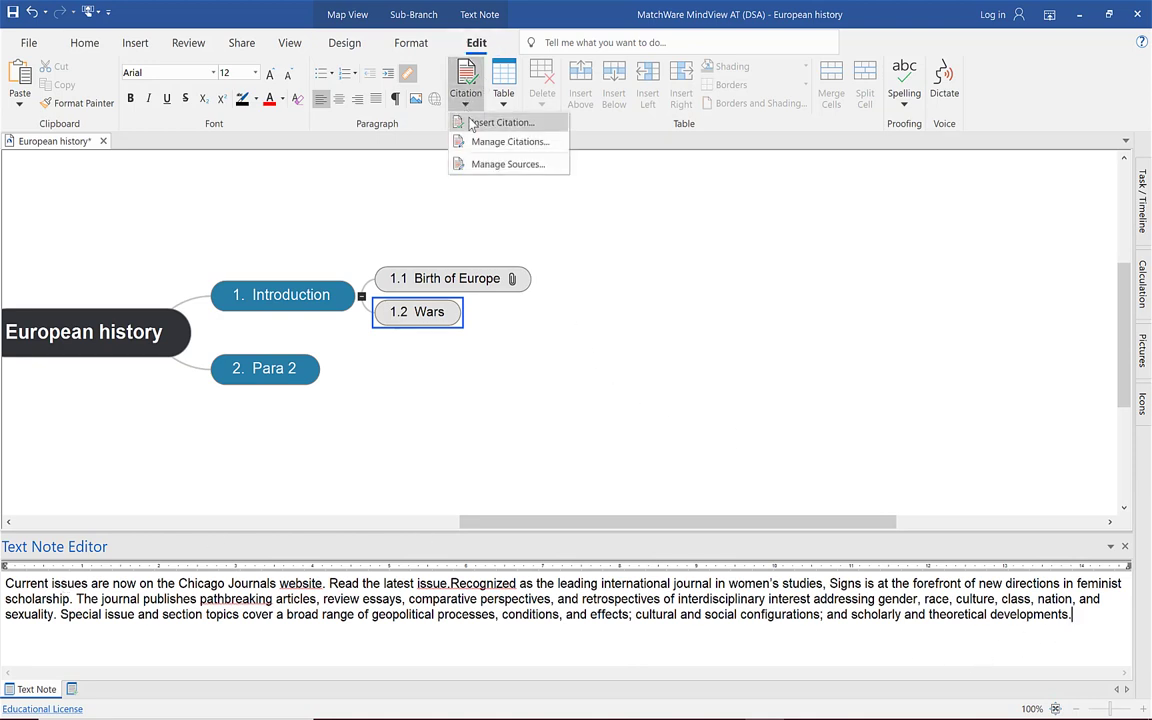
{"action": "left_click", "coordinate": [478, 122]}
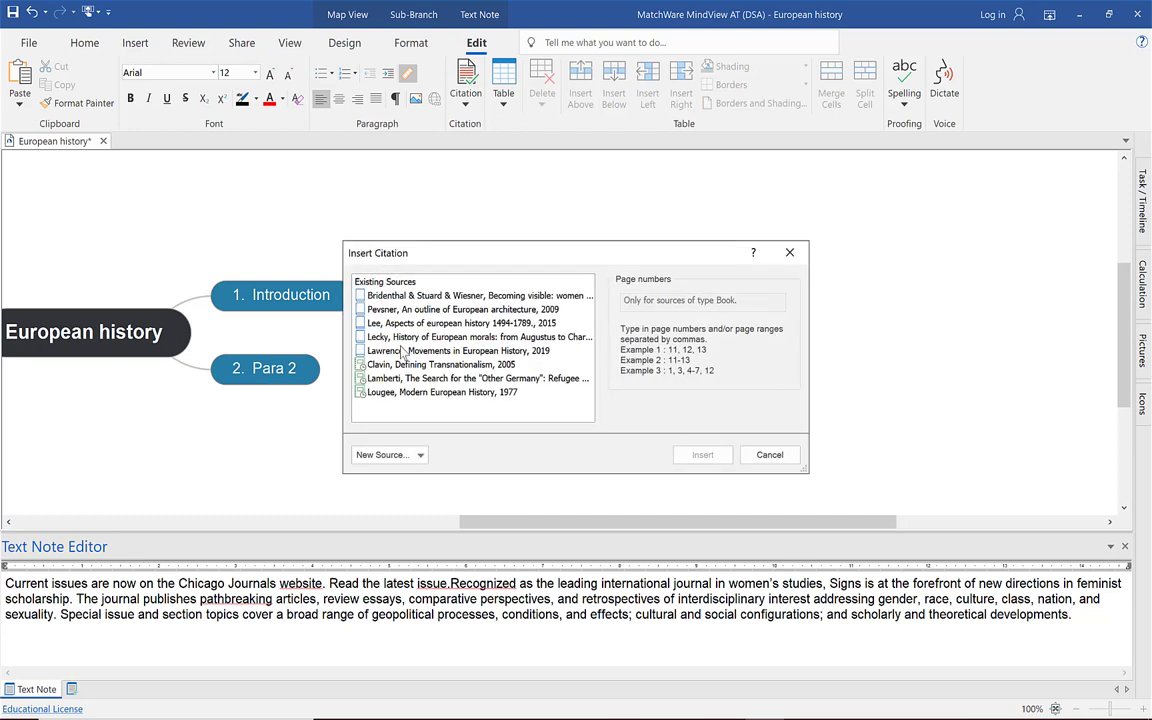
{"action": "left_click", "coordinate": [403, 352]}
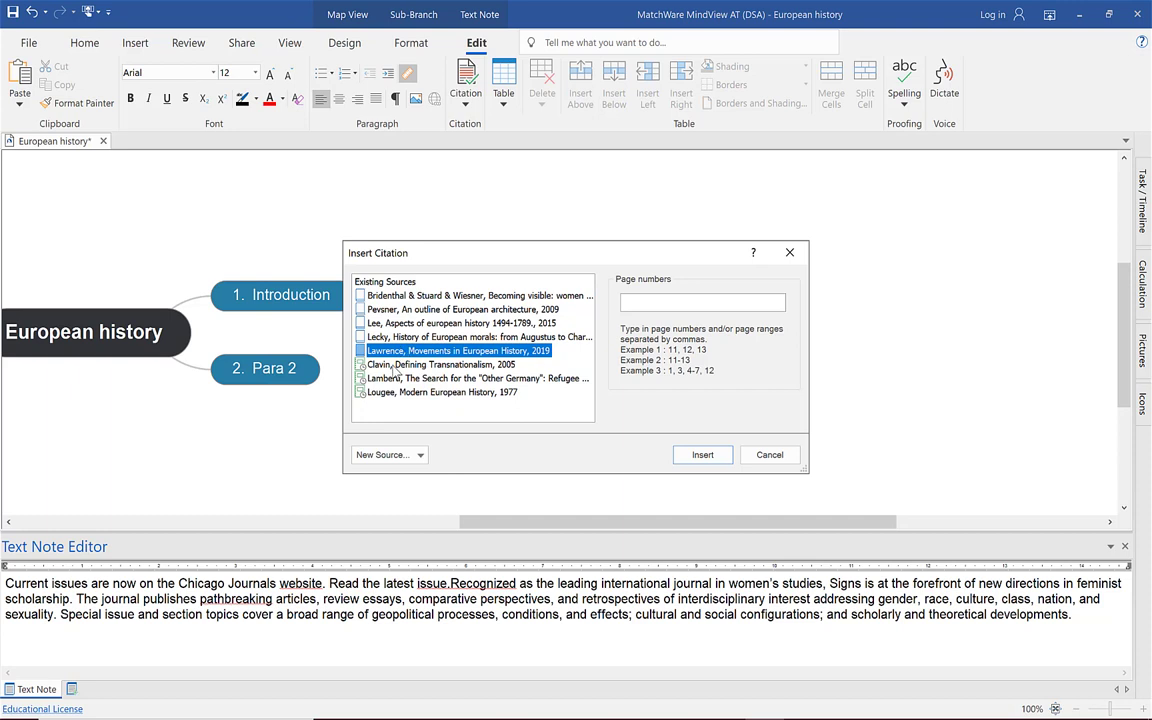
{"action": "left_click", "coordinate": [400, 365]}
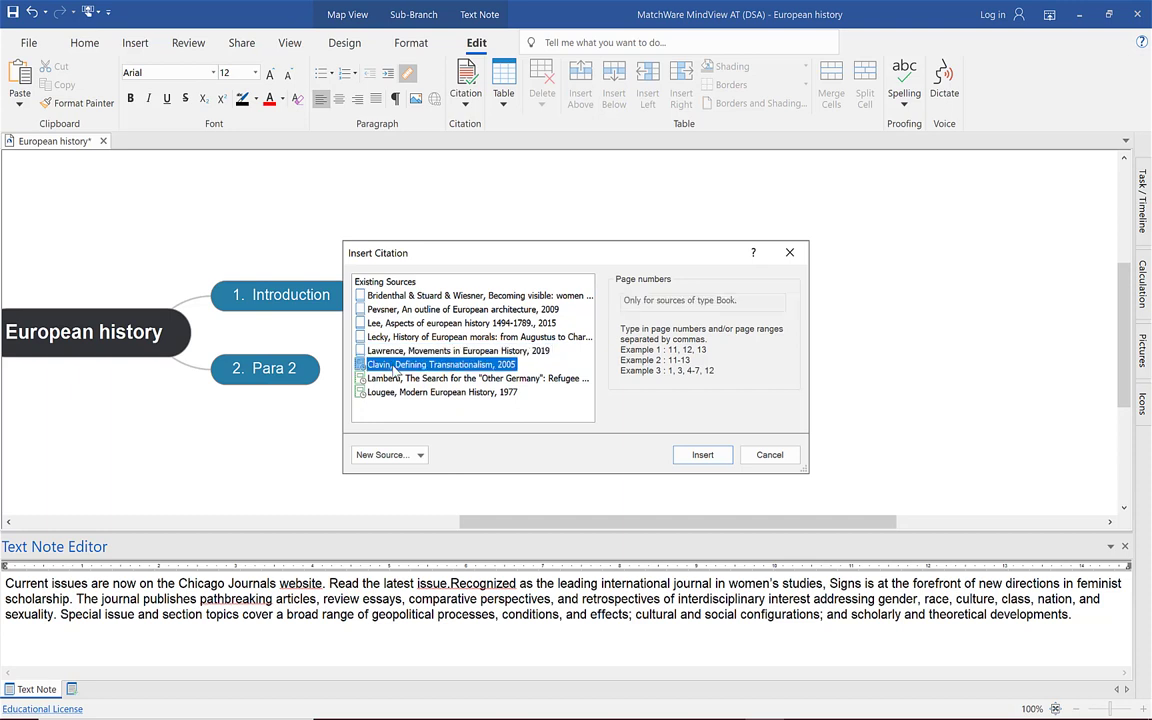
{"action": "left_click", "coordinate": [700, 455]}
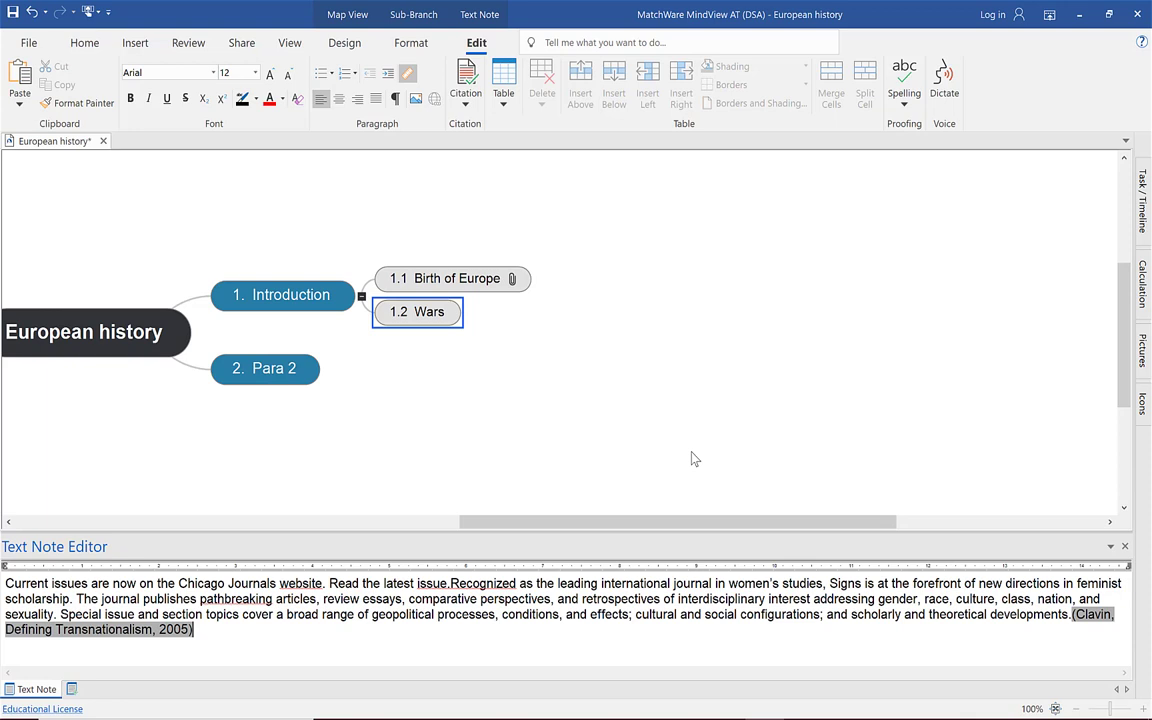
Step: Deselect the Wars sub-branch and close the text note editor to give the mind map the full workspace
{"action": "left_click", "coordinate": [604, 519]}
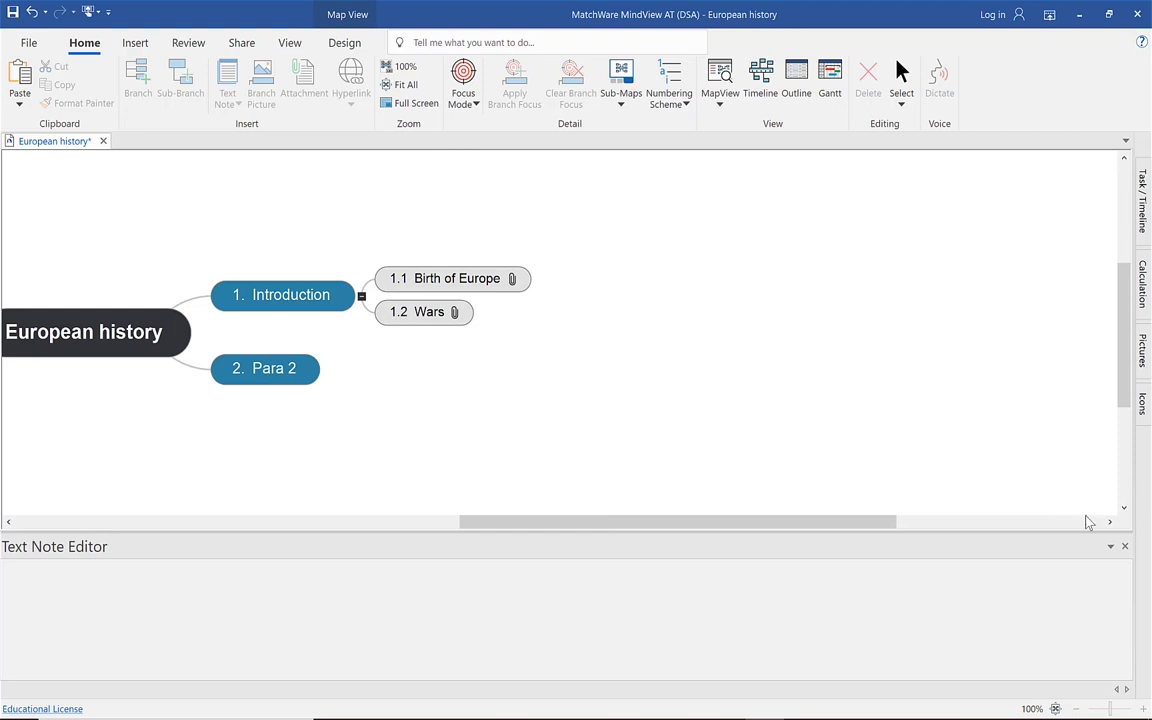
{"action": "left_click", "coordinate": [1124, 546]}
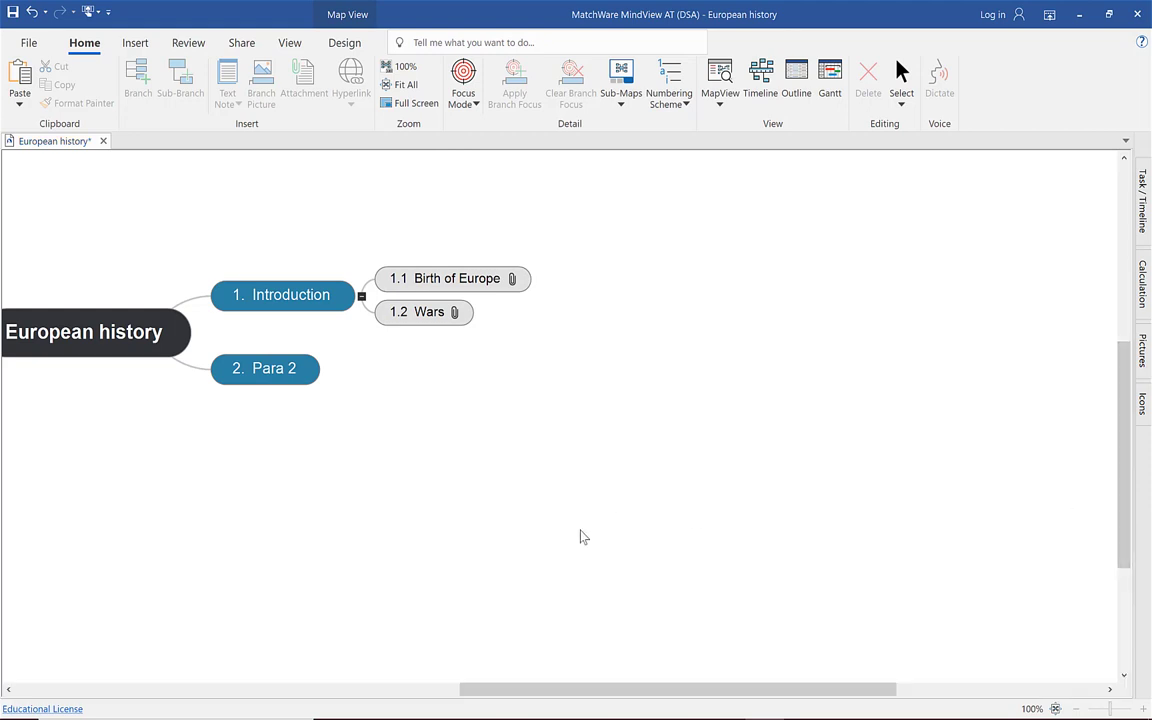
{"action": "left_click_drag", "start_coordinate": [542, 690], "coordinate": [450, 690]}
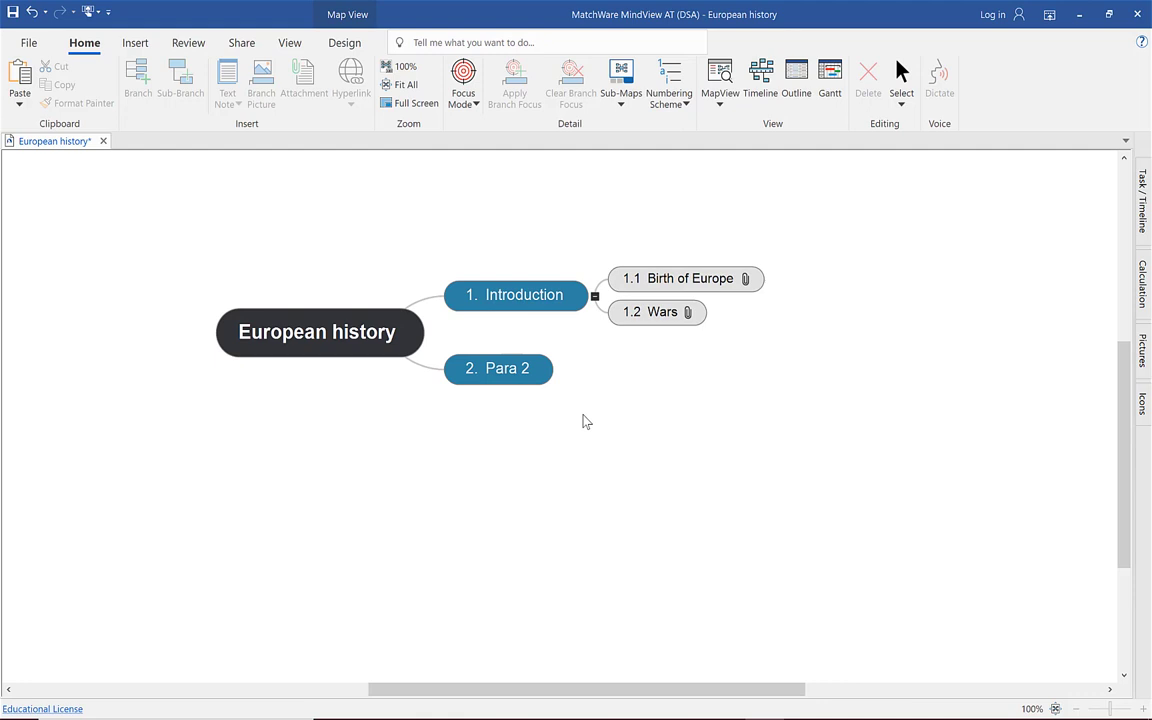
Step: Open the text note of sub-branch 1.1 Birth of Europe and bring up the map's citation sources for editing
{"action": "left_click", "coordinate": [709, 285]}
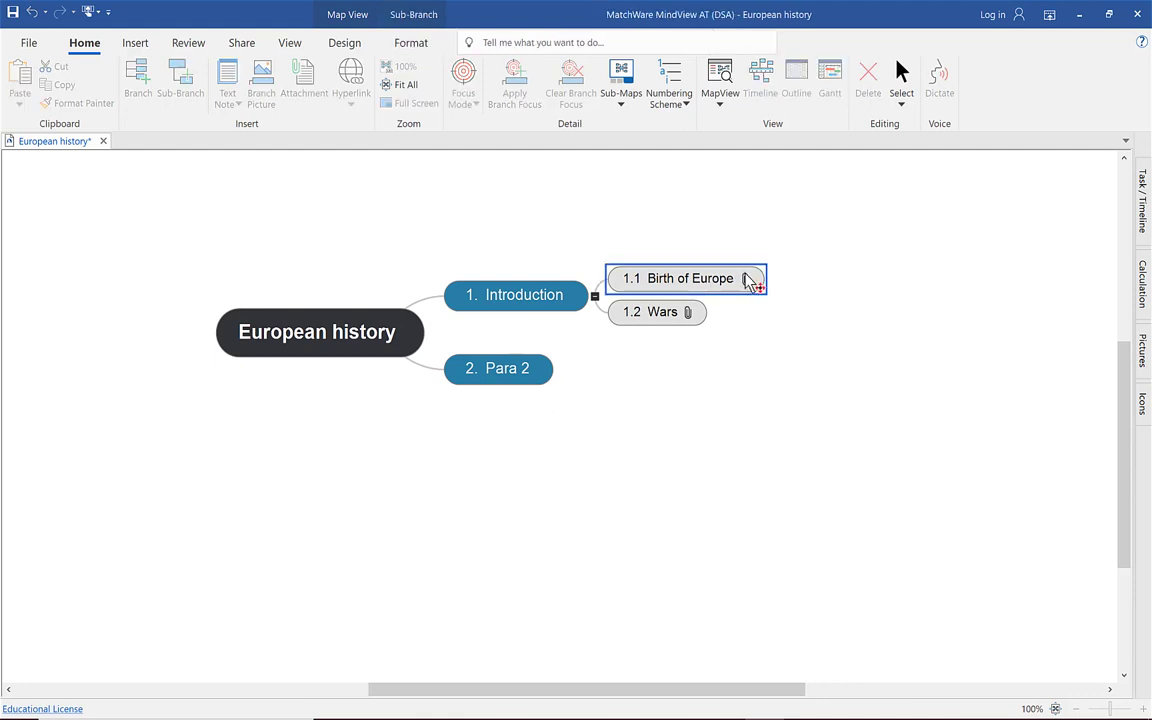
{"action": "left_click", "coordinate": [771, 293]}
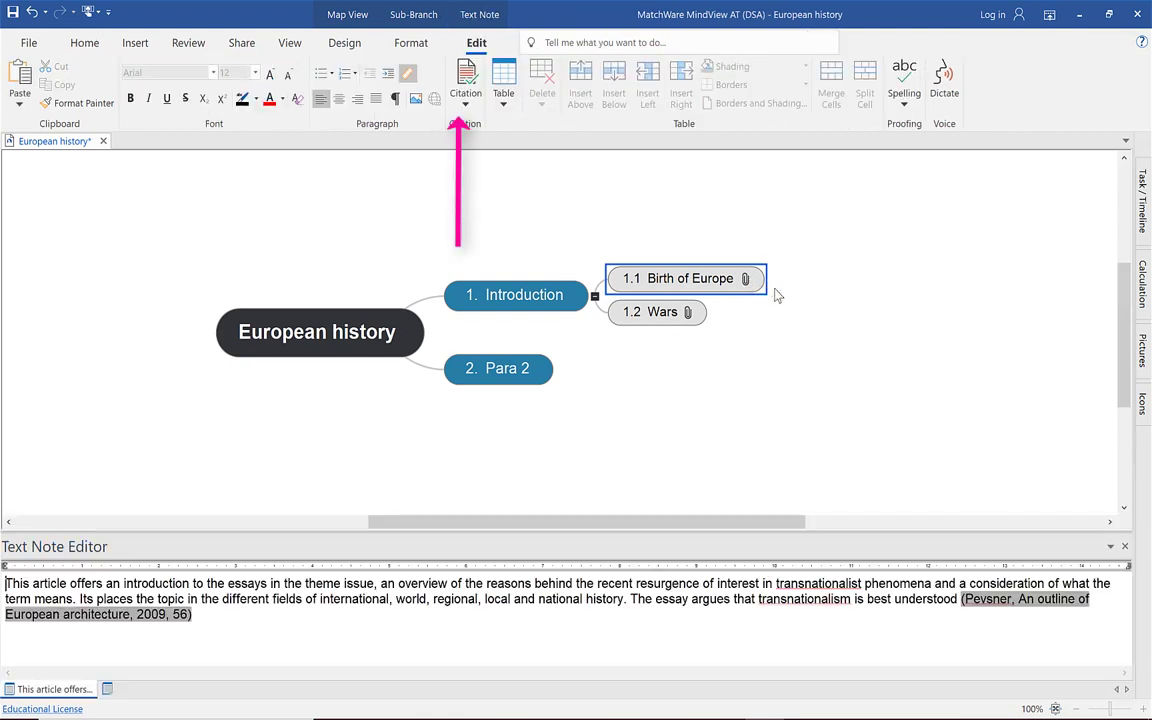
{"action": "left_click", "coordinate": [465, 95]}
{"action": "left_click", "coordinate": [478, 165]}
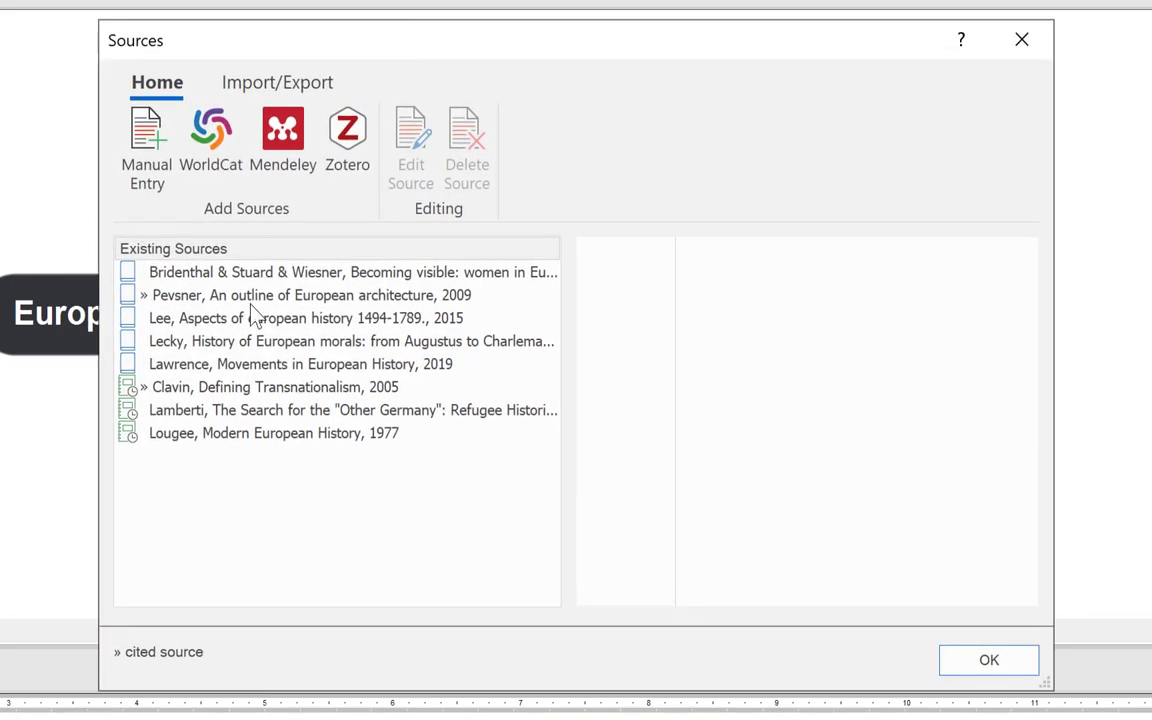
Step: Delete all uncited sources, keeping only "An outline of European architecture" and "Defining Transnationalism", and accept the source list
{"action": "left_click", "coordinate": [268, 278]}
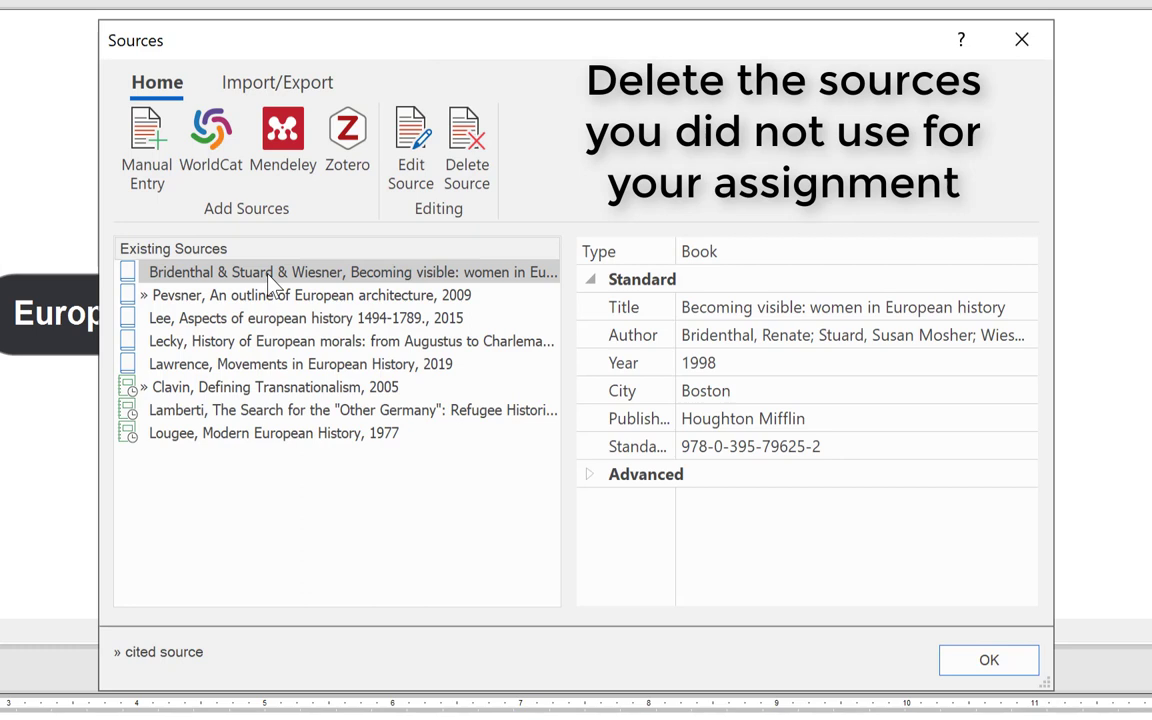
{"action": "left_click", "coordinate": [240, 320], "text": "ctrl"}
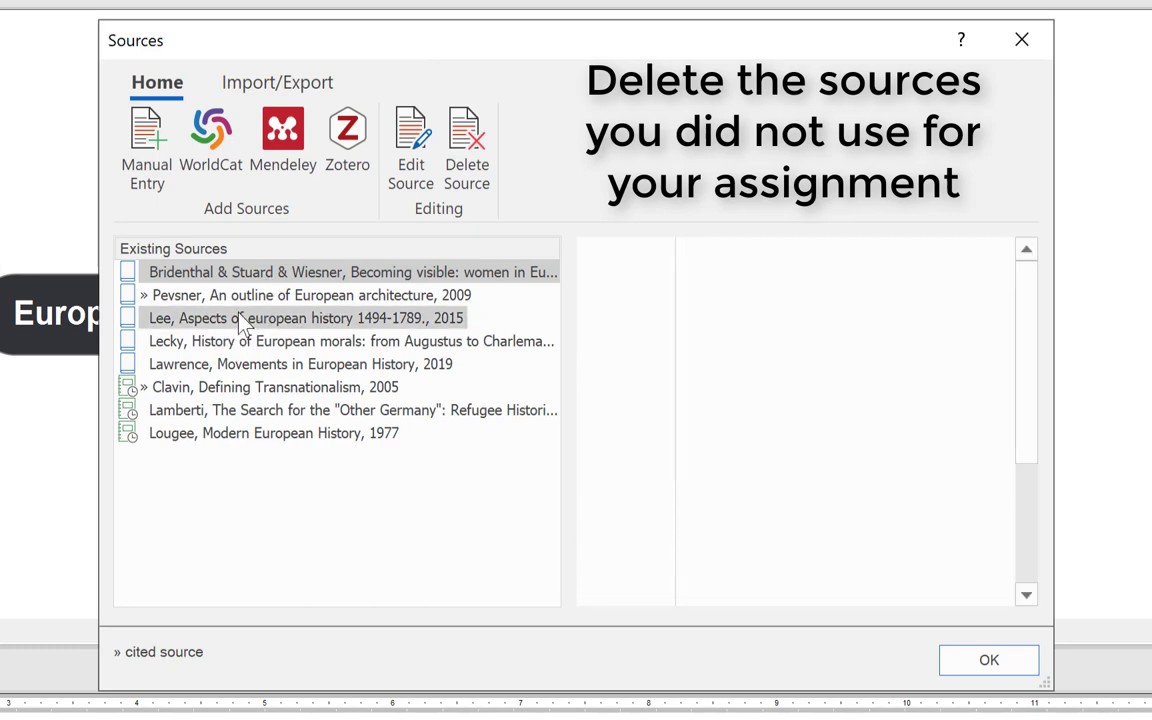
{"action": "left_click", "coordinate": [240, 341], "text": "ctrl"}
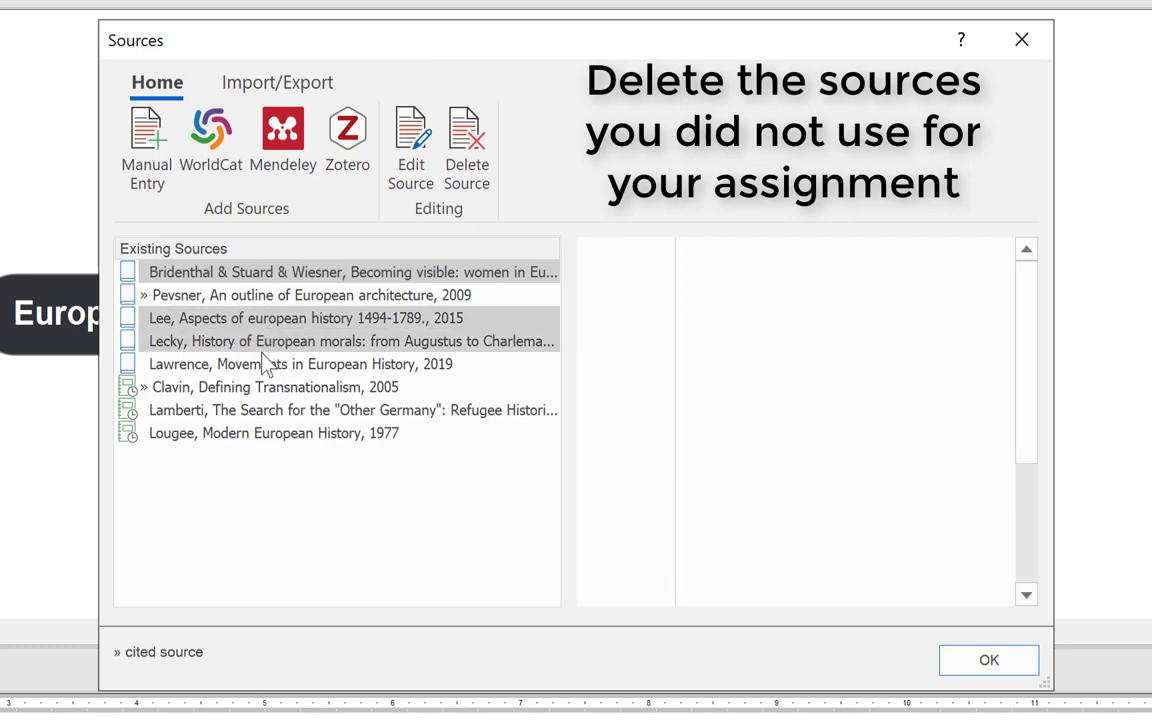
{"action": "left_click", "coordinate": [262, 365], "text": "ctrl"}
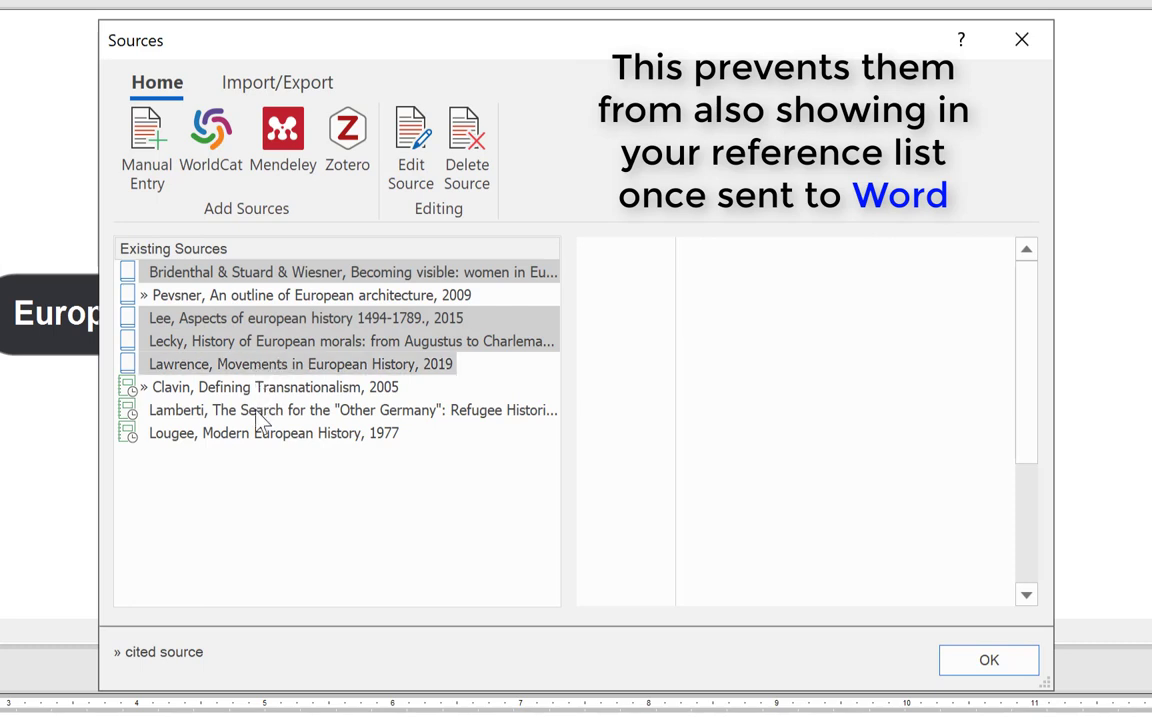
{"action": "left_click", "coordinate": [258, 412], "text": "ctrl"}
{"action": "left_click", "coordinate": [273, 420], "text": "ctrl"}
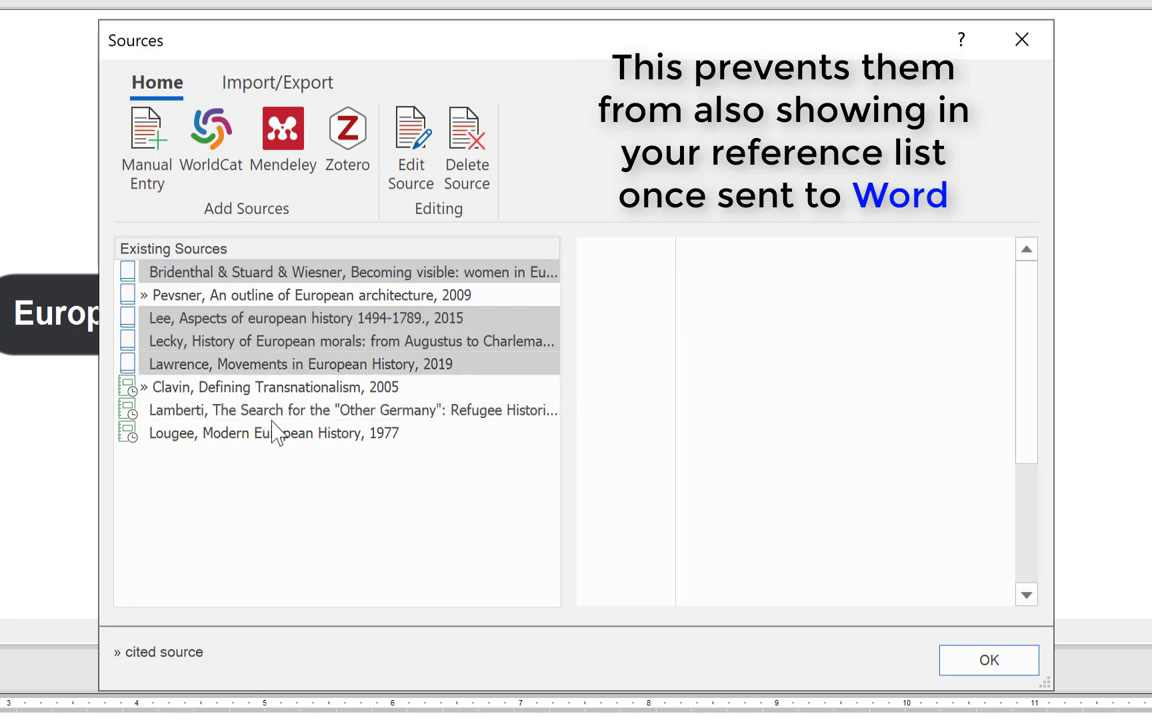
{"action": "left_click", "coordinate": [272, 420], "text": "ctrl"}
{"action": "left_click", "coordinate": [279, 437], "text": "ctrl"}
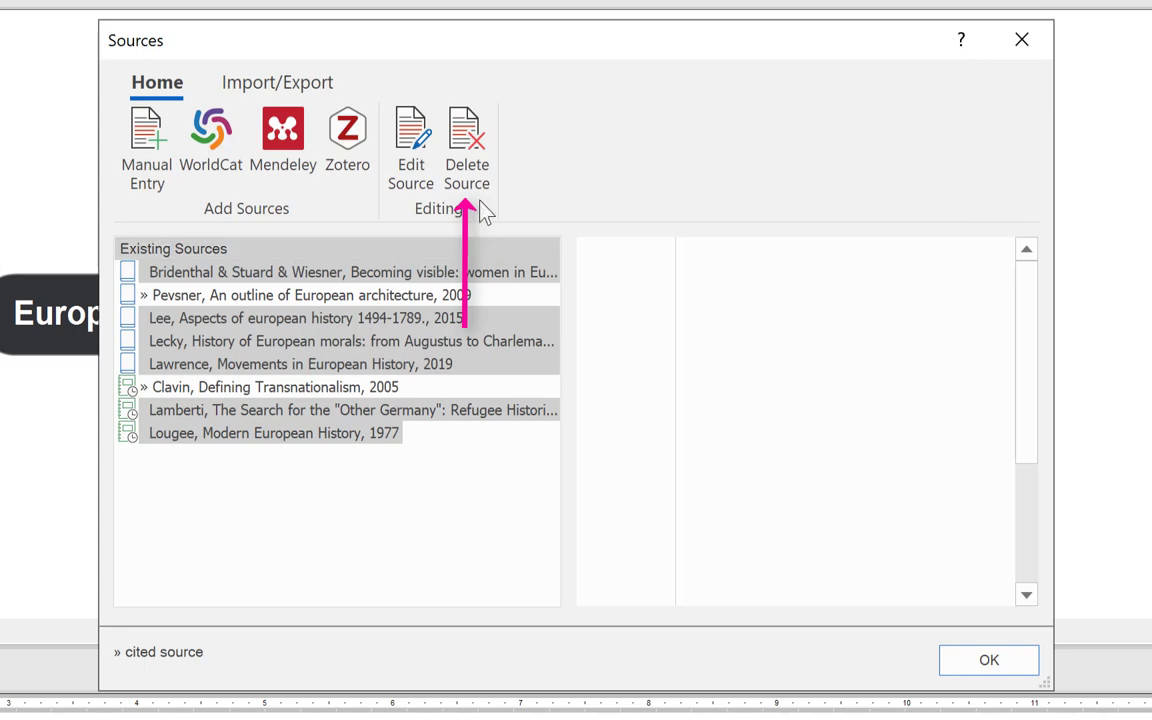
{"action": "left_click", "coordinate": [466, 150]}
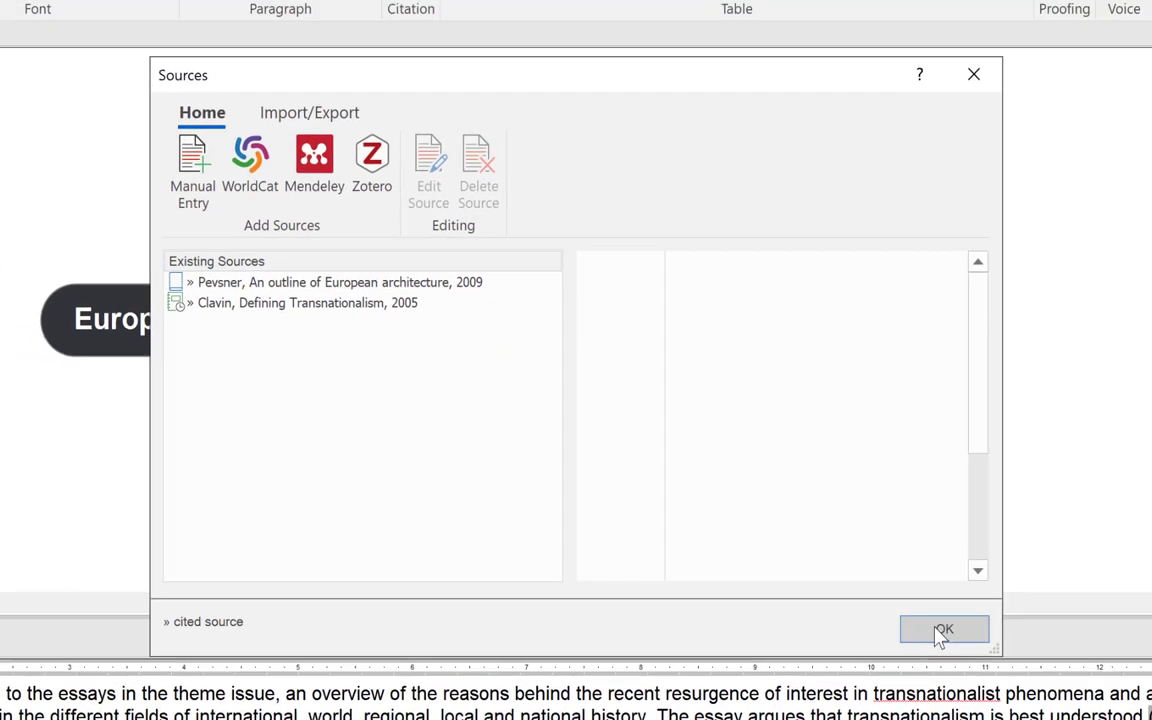
{"action": "left_click", "coordinate": [950, 660]}
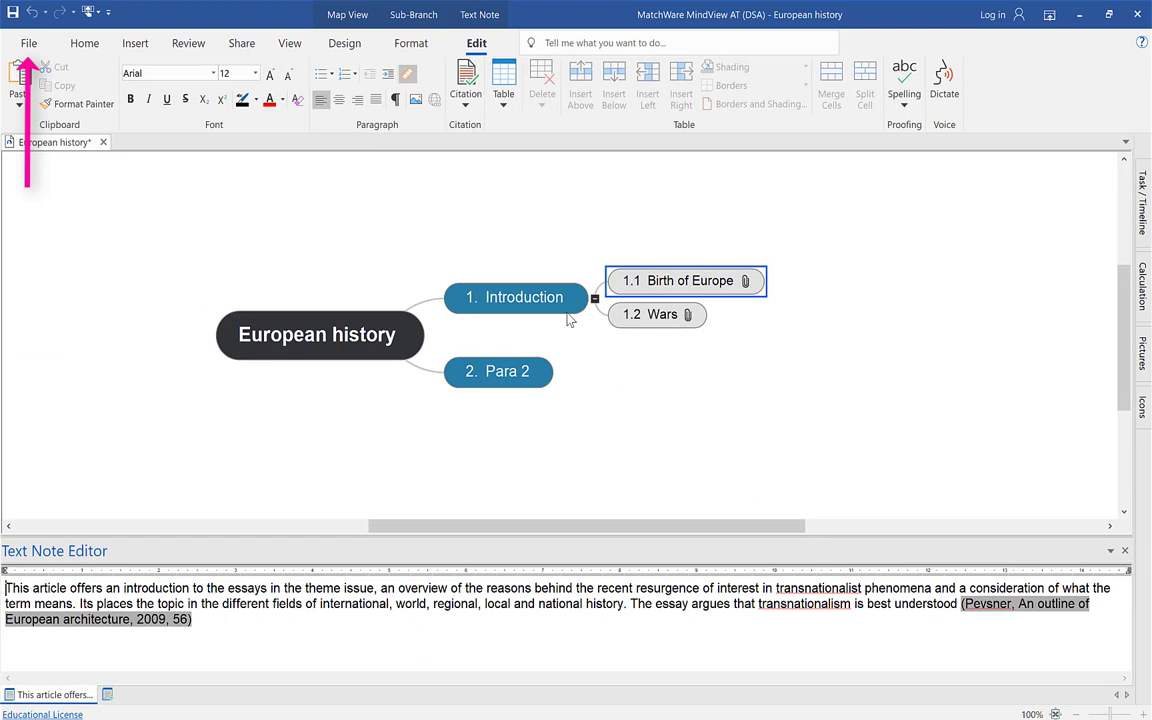
Step: Start a custom Microsoft Word export of the mind map and choose the Harvard Style template
{"action": "left_click", "coordinate": [29, 43]}
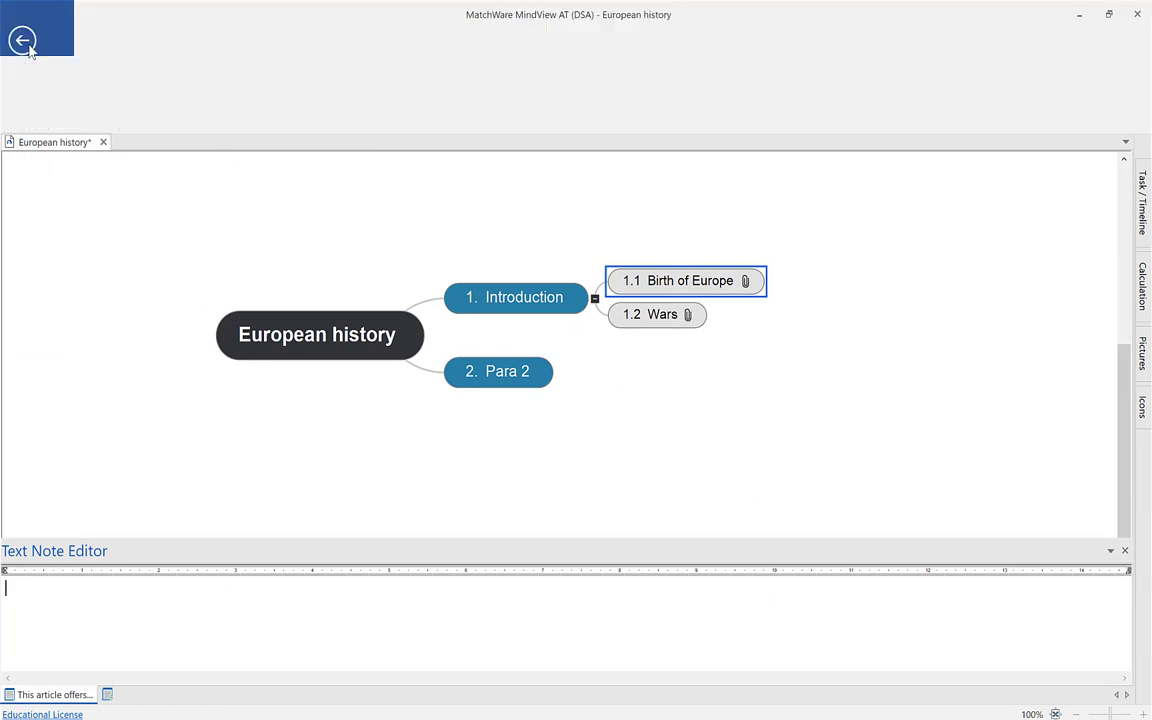
{"action": "left_click", "coordinate": [22, 251]}
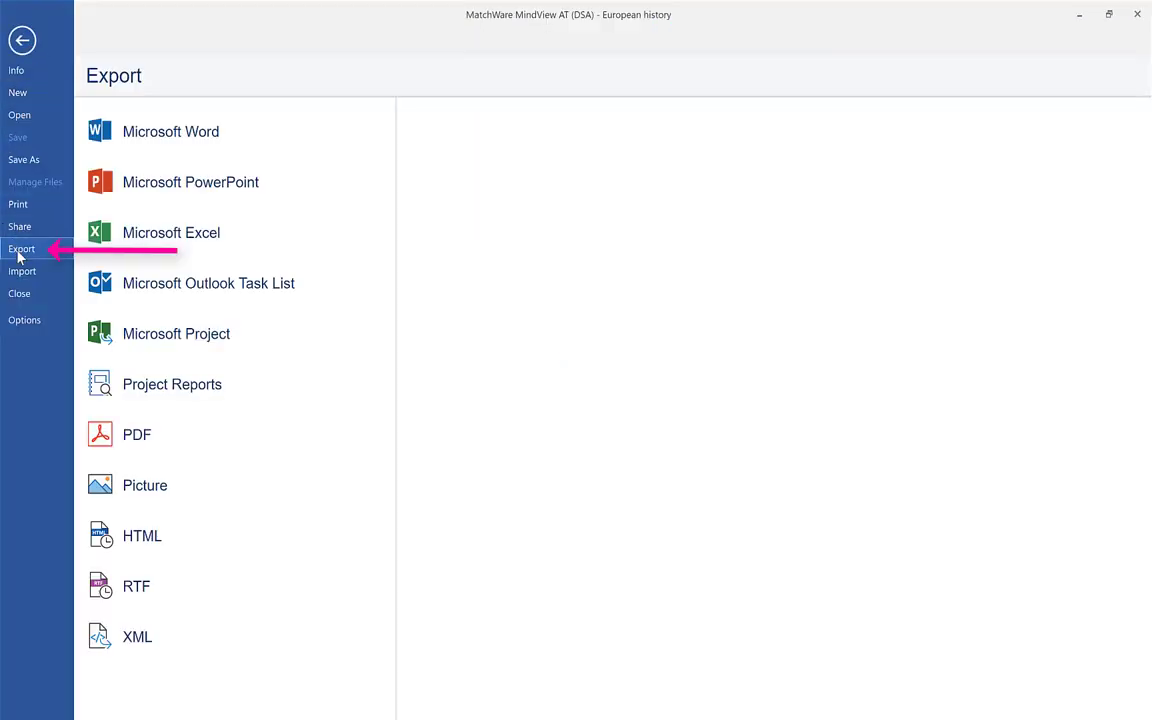
{"action": "left_click", "coordinate": [177, 133]}
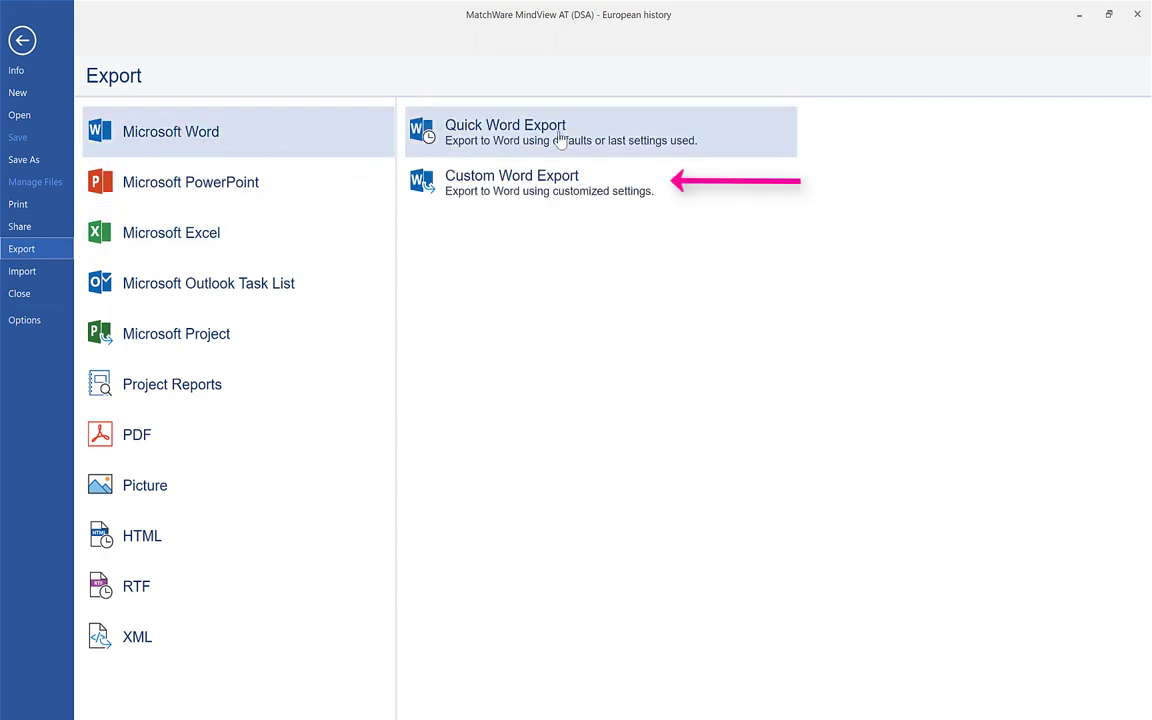
{"action": "left_click", "coordinate": [555, 184]}
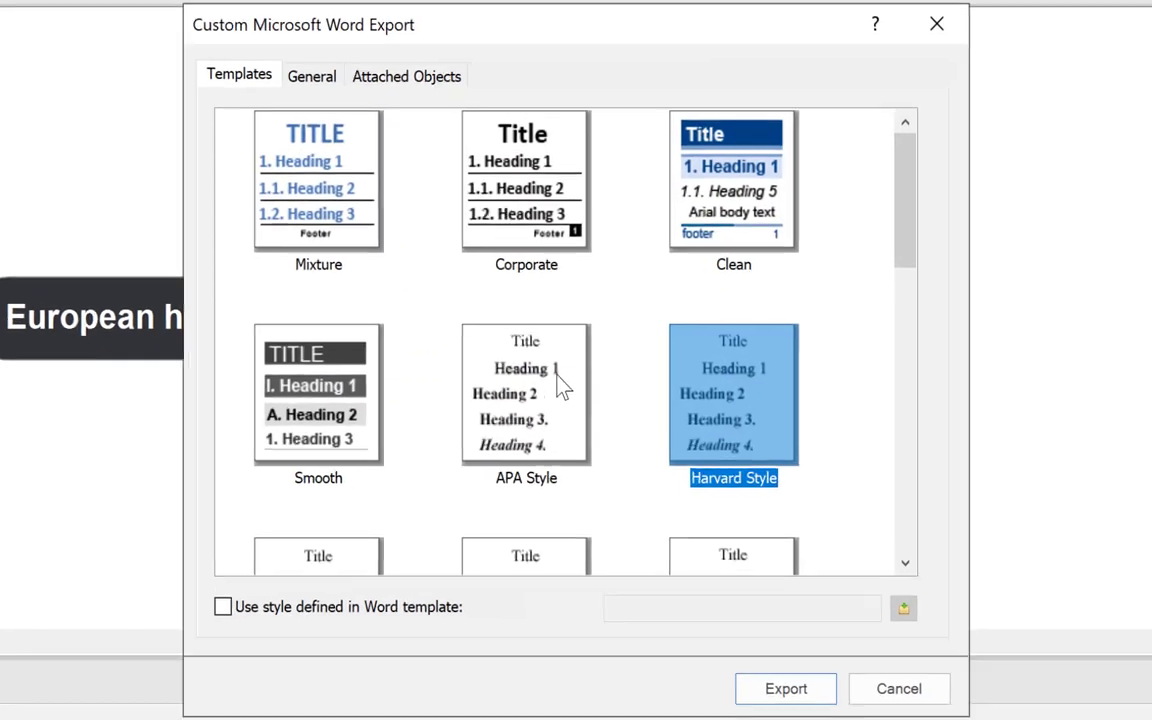
{"action": "left_click", "coordinate": [523, 392]}
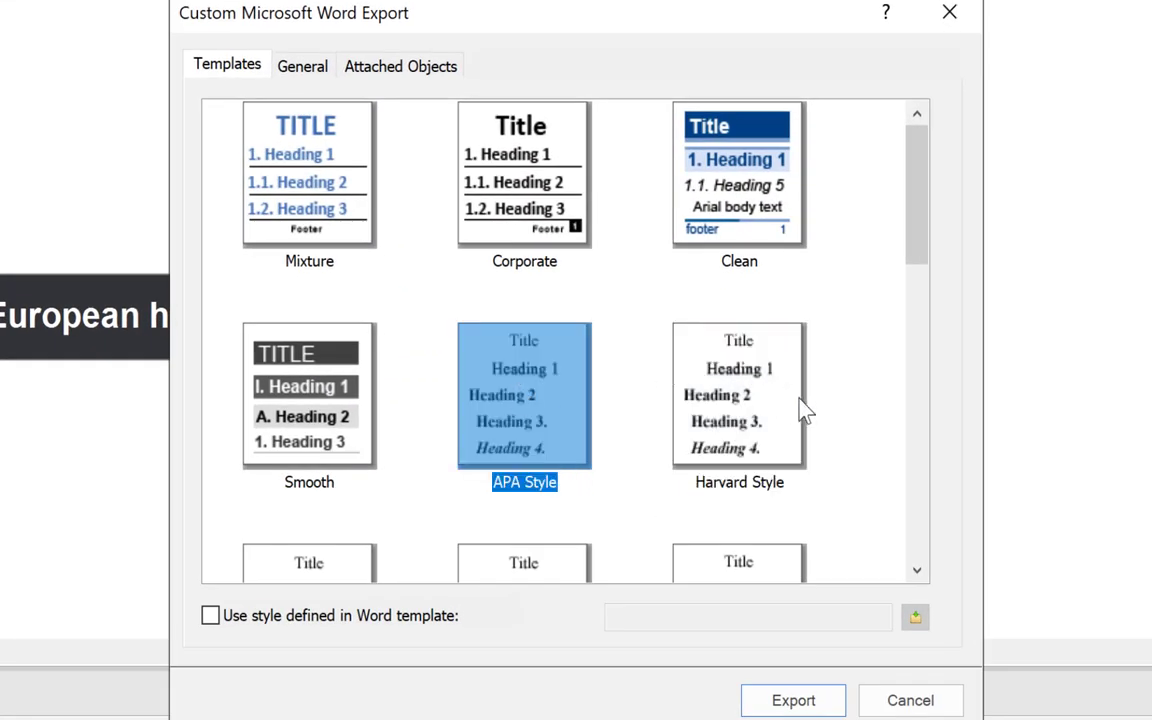
{"action": "left_click", "coordinate": [757, 411]}
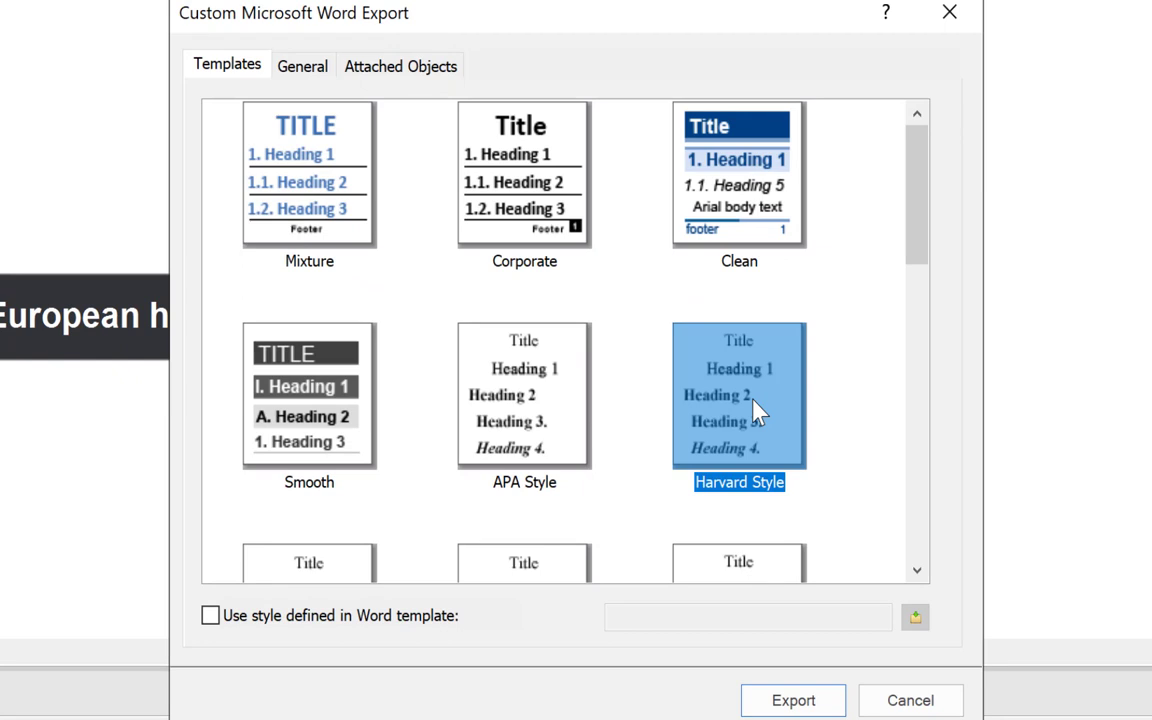
{"action": "left_click", "coordinate": [538, 428]}
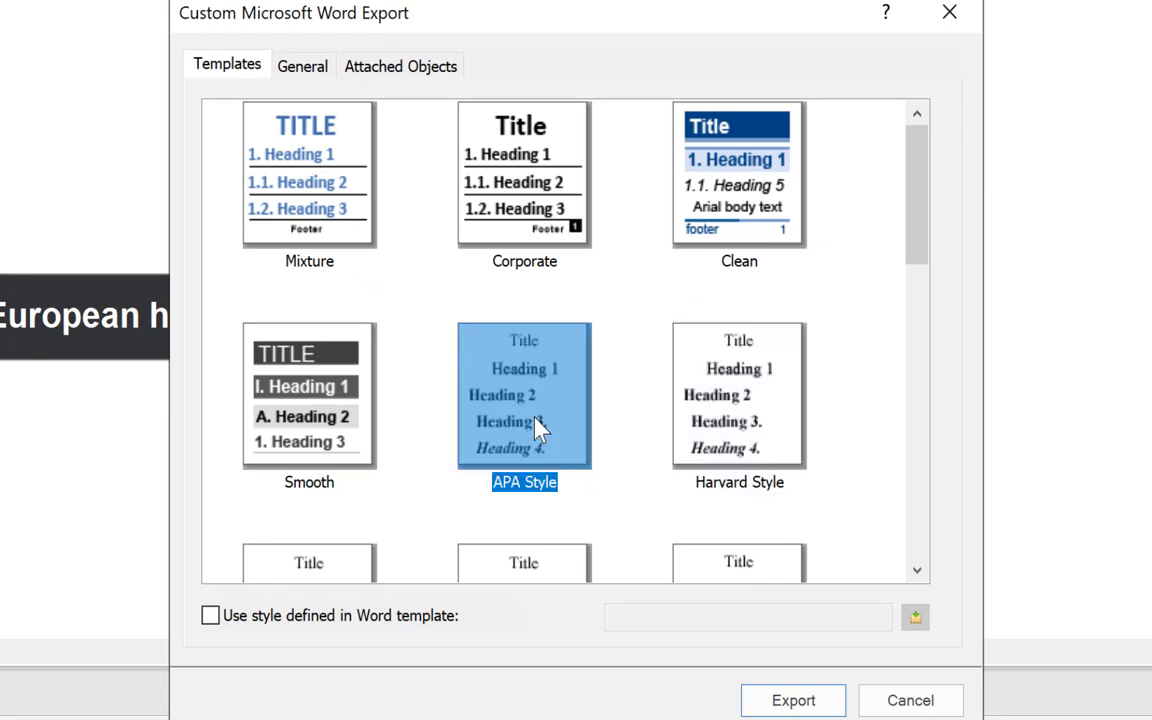
{"action": "left_click", "coordinate": [342, 406]}
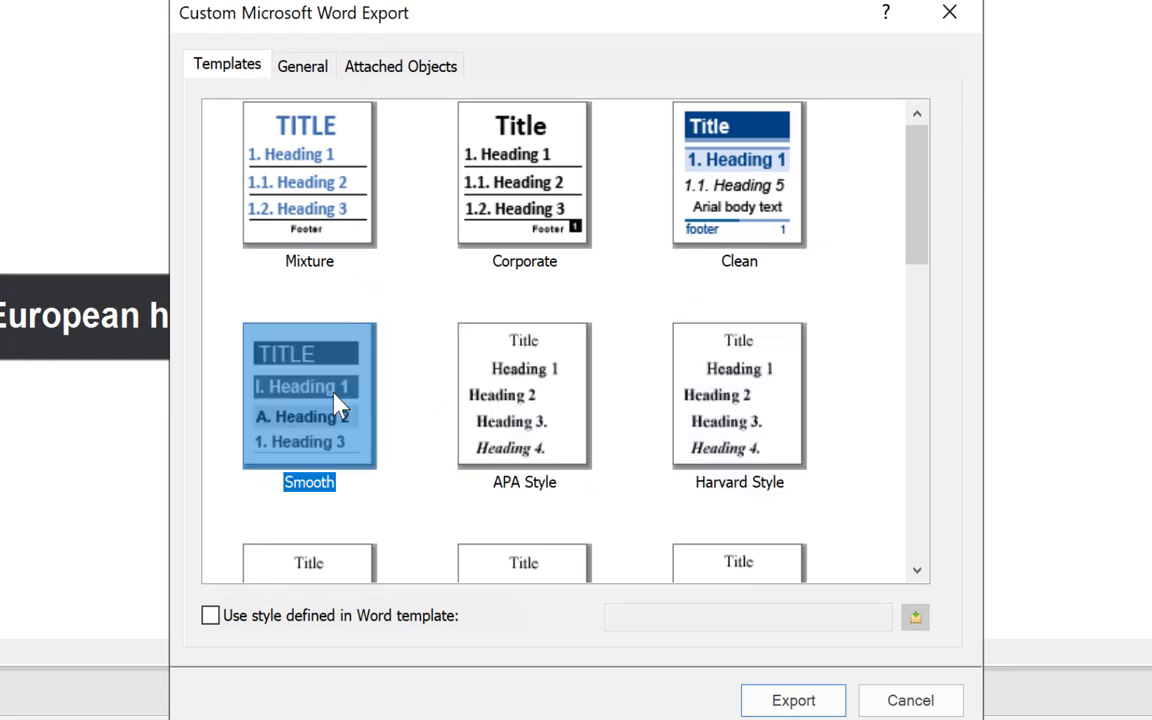
{"action": "left_click", "coordinate": [743, 388]}
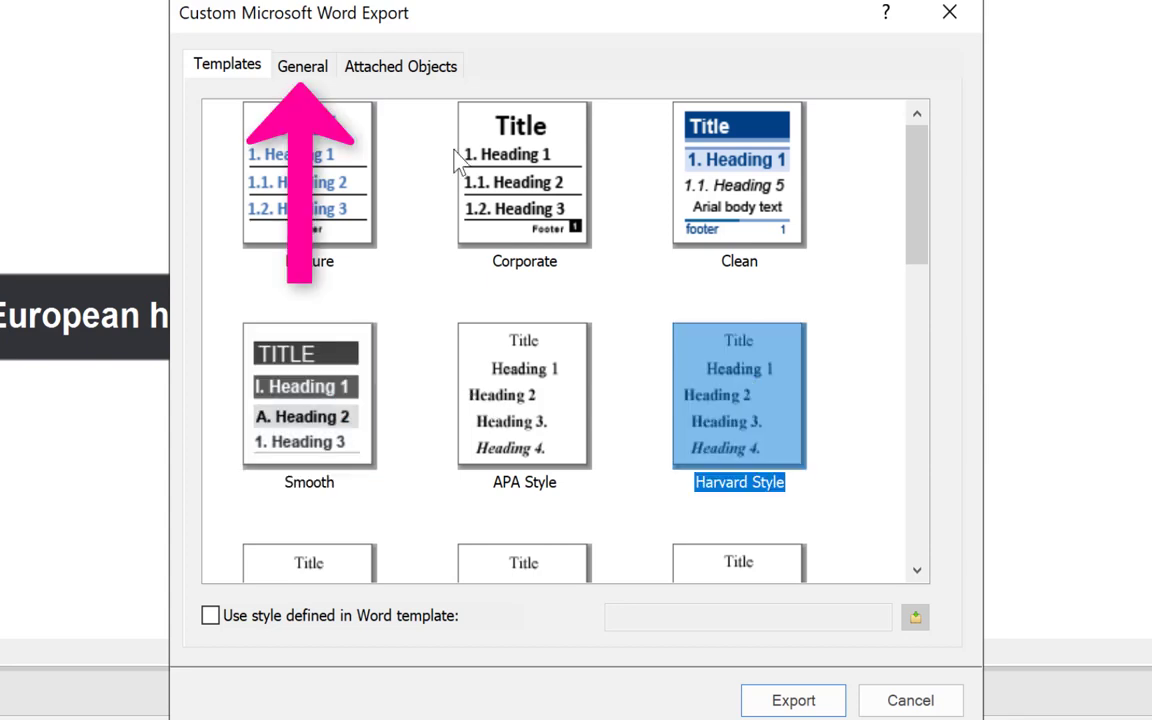
Step: Check the title page's document information in the export's general settings and accept it as is
{"action": "left_click", "coordinate": [295, 67]}
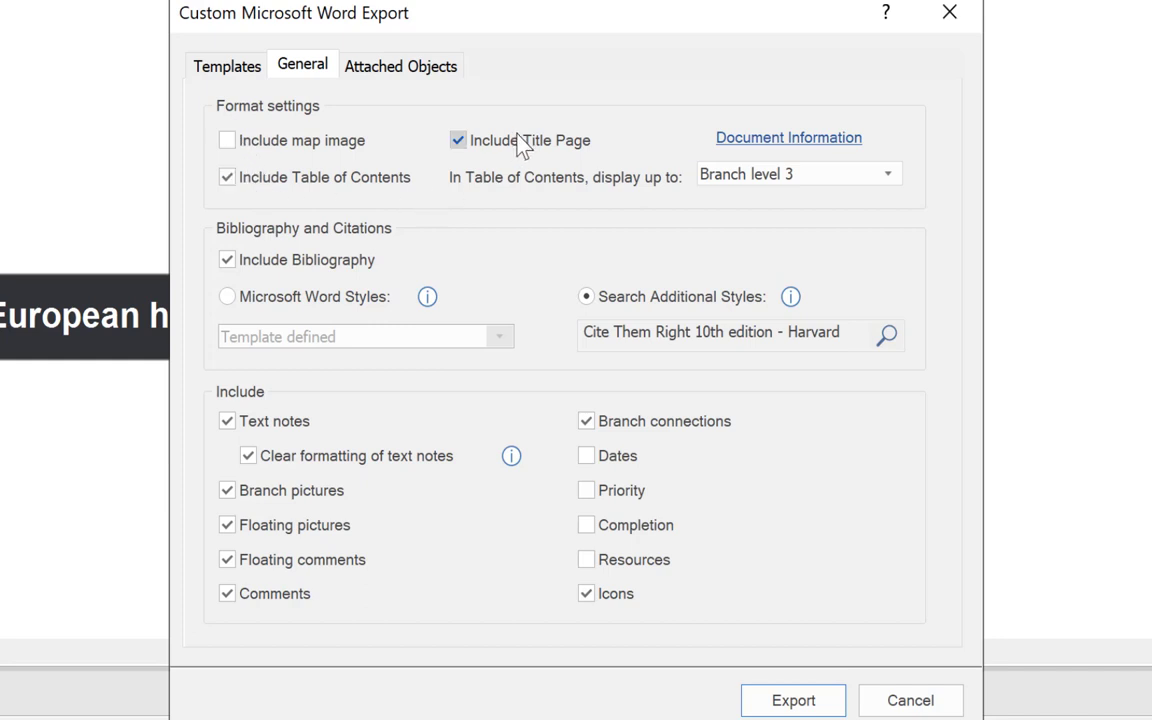
{"action": "left_click", "coordinate": [812, 145]}
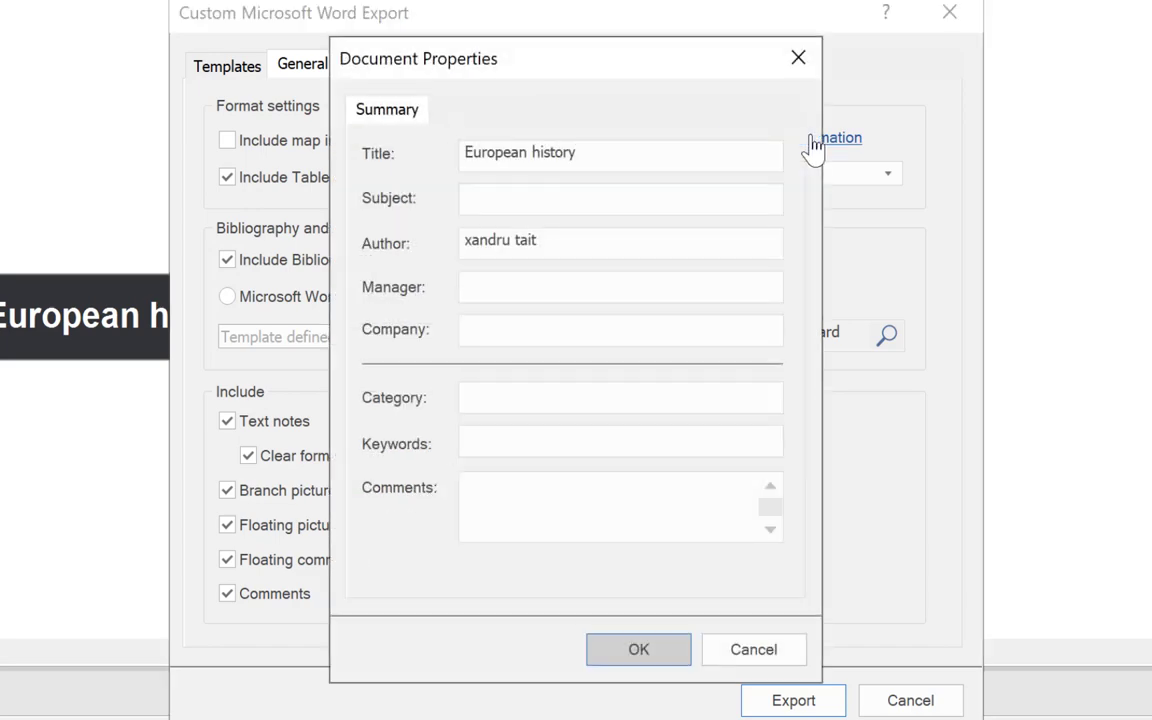
{"action": "left_click", "coordinate": [621, 658]}
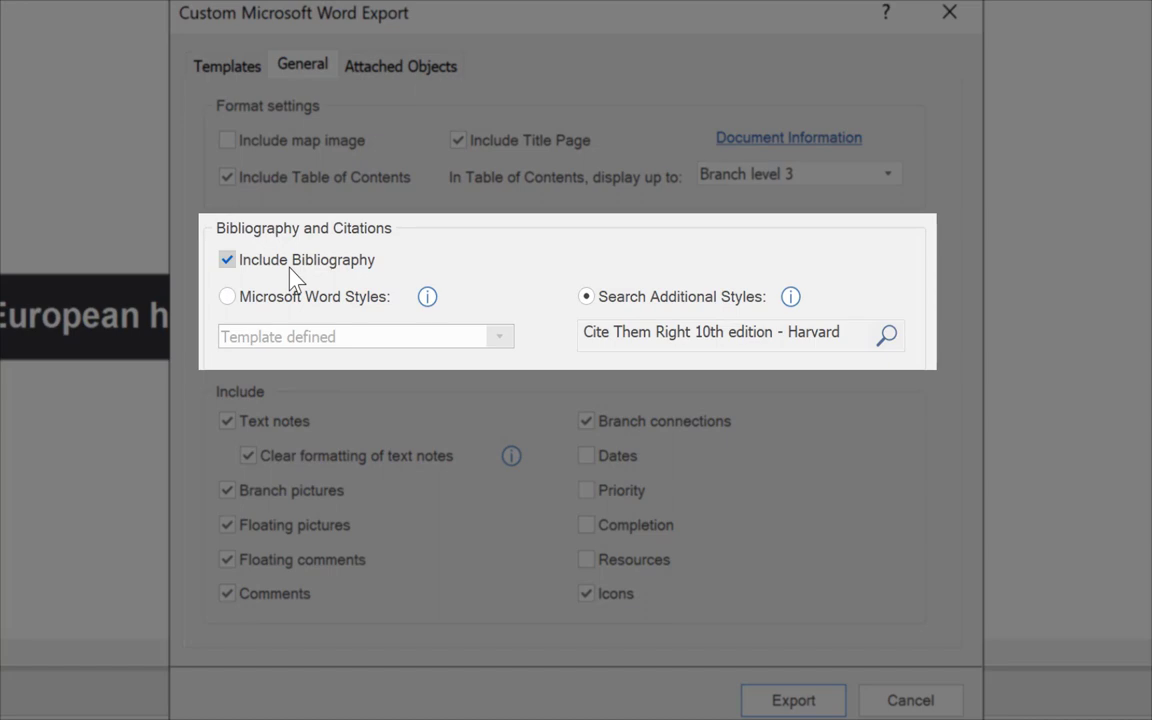
Step: Switch the bibliography to Microsoft Word Styles and examine which citation styles are available
{"action": "left_click", "coordinate": [226, 297]}
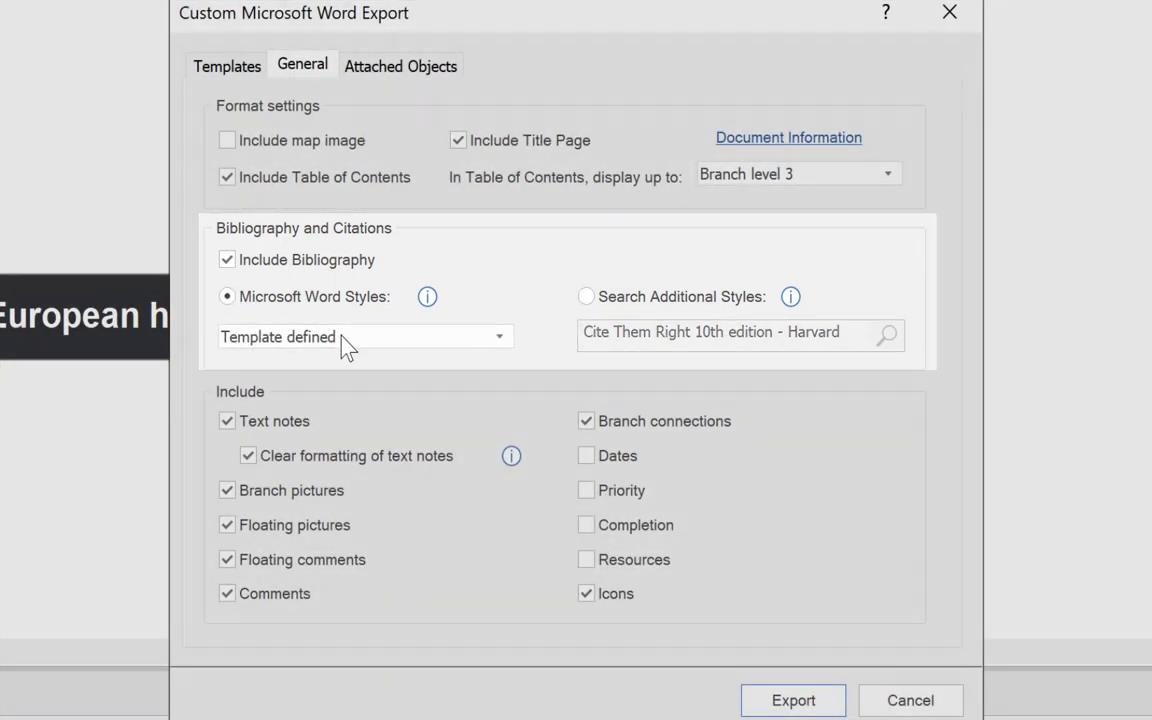
{"action": "left_click", "coordinate": [345, 340]}
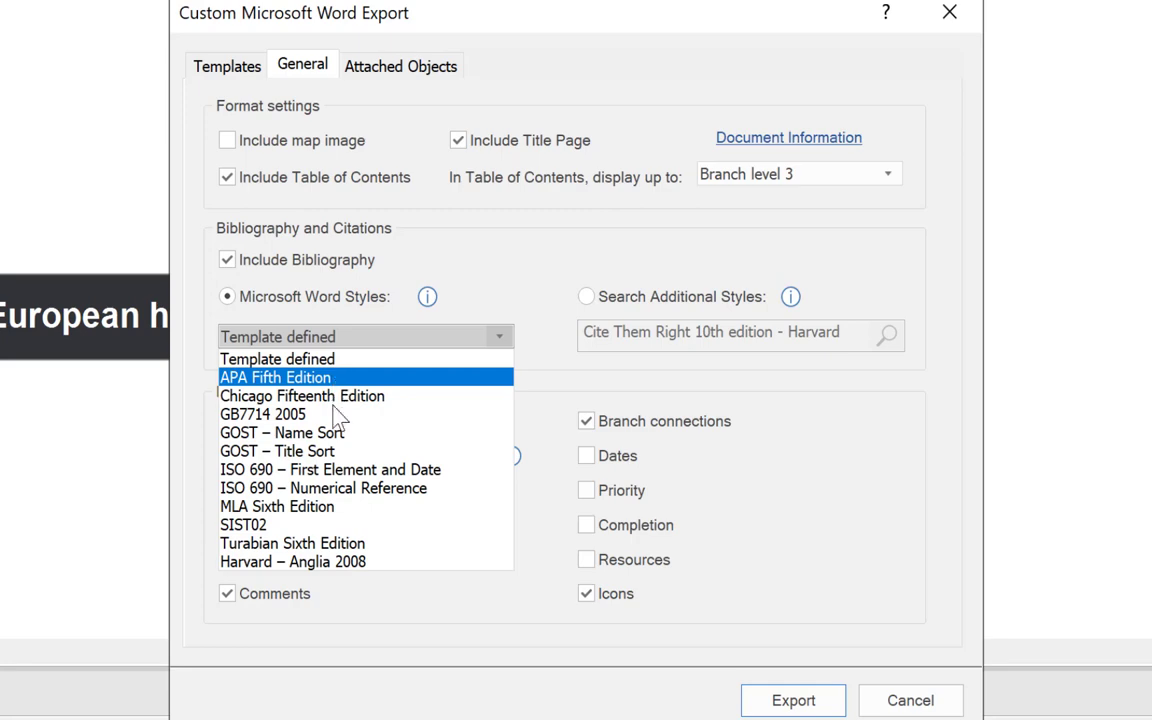
{"action": "left_click", "coordinate": [485, 250]}
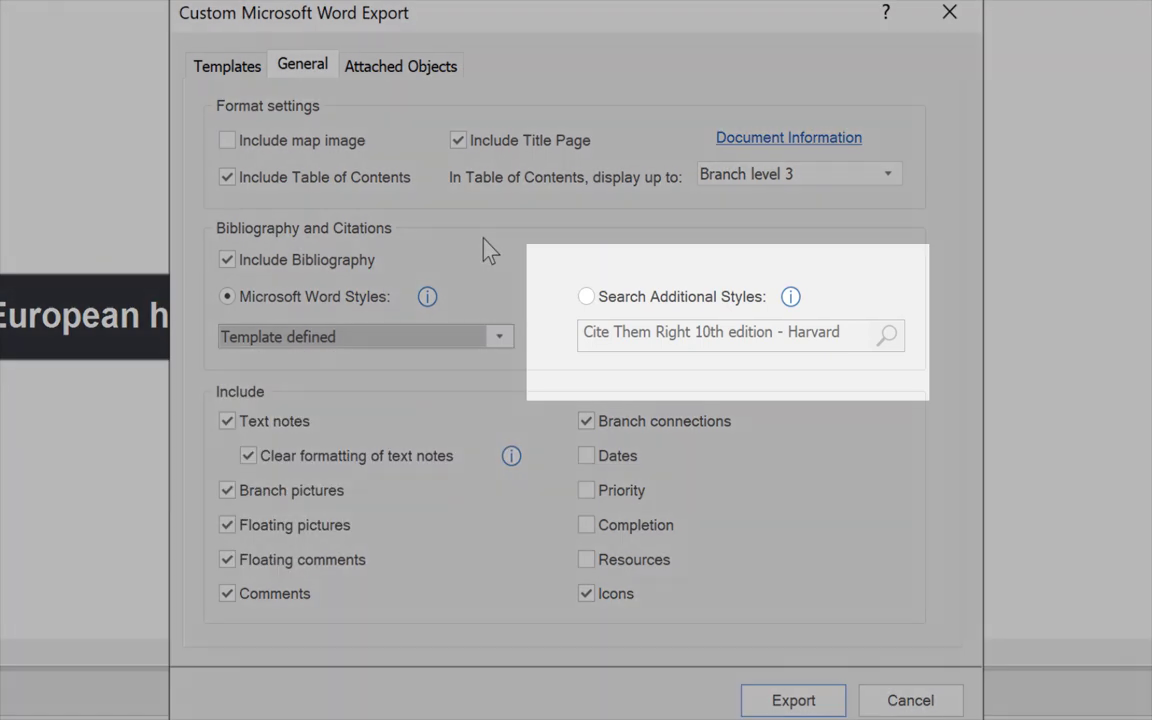
Step: Search the additional citation styles for "harvard" and select Cite Them Right 10th edition - Harvard for the bibliography
{"action": "left_click", "coordinate": [588, 298]}
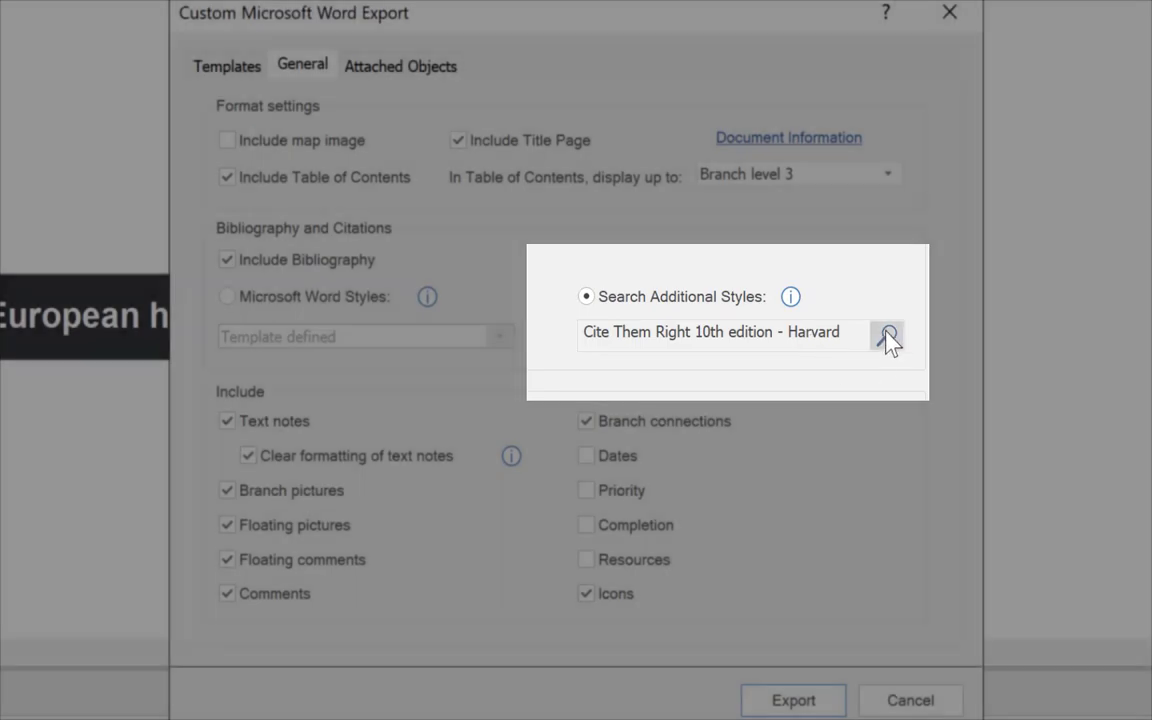
{"action": "left_click", "coordinate": [888, 337]}
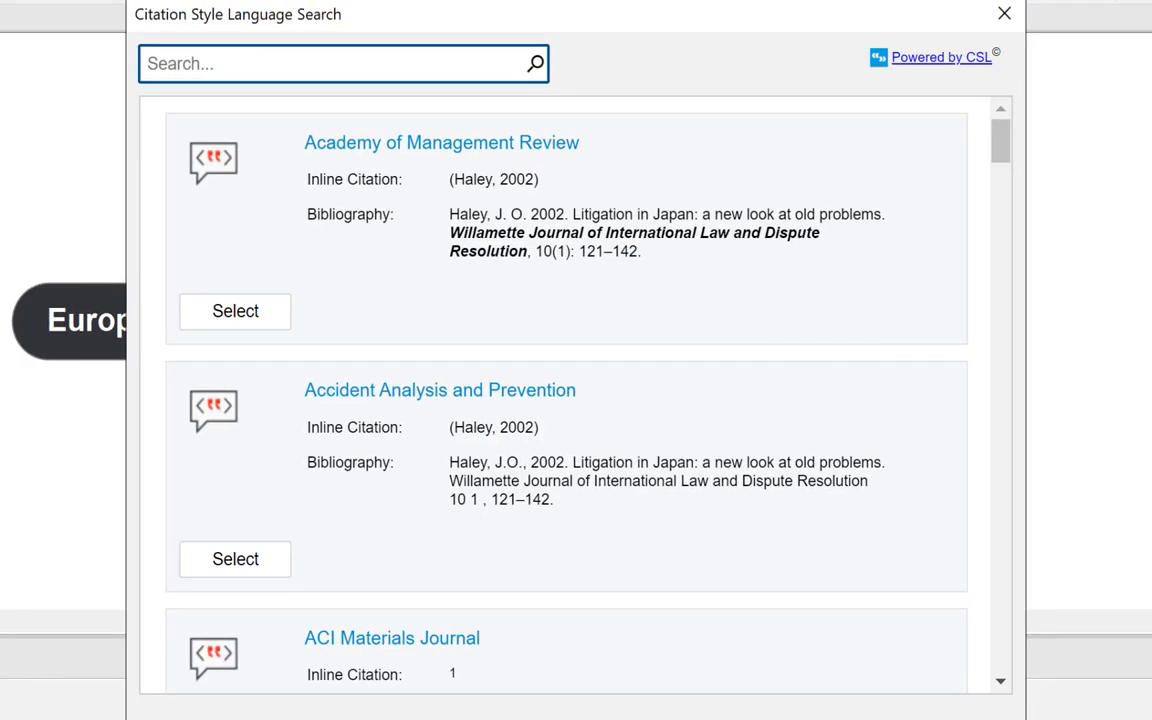
{"action": "type", "text": "harvard"}
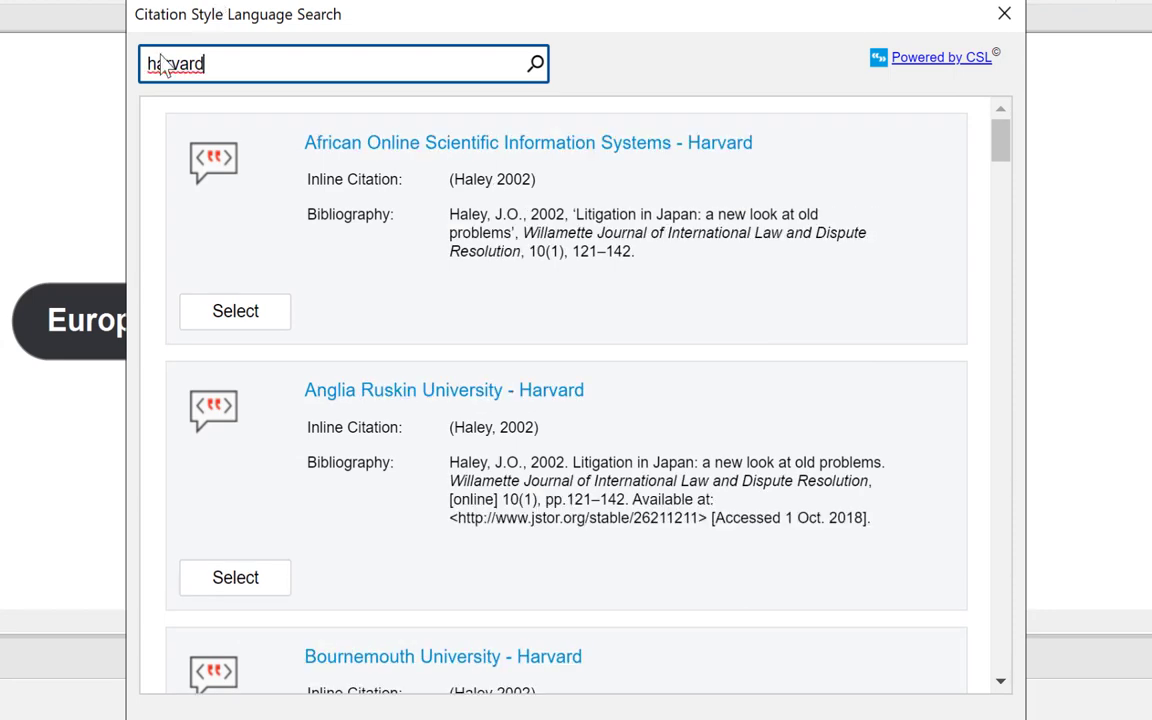
{"action": "scroll", "coordinate": [500, 428], "scroll_direction": "down", "scroll_amount": 10}
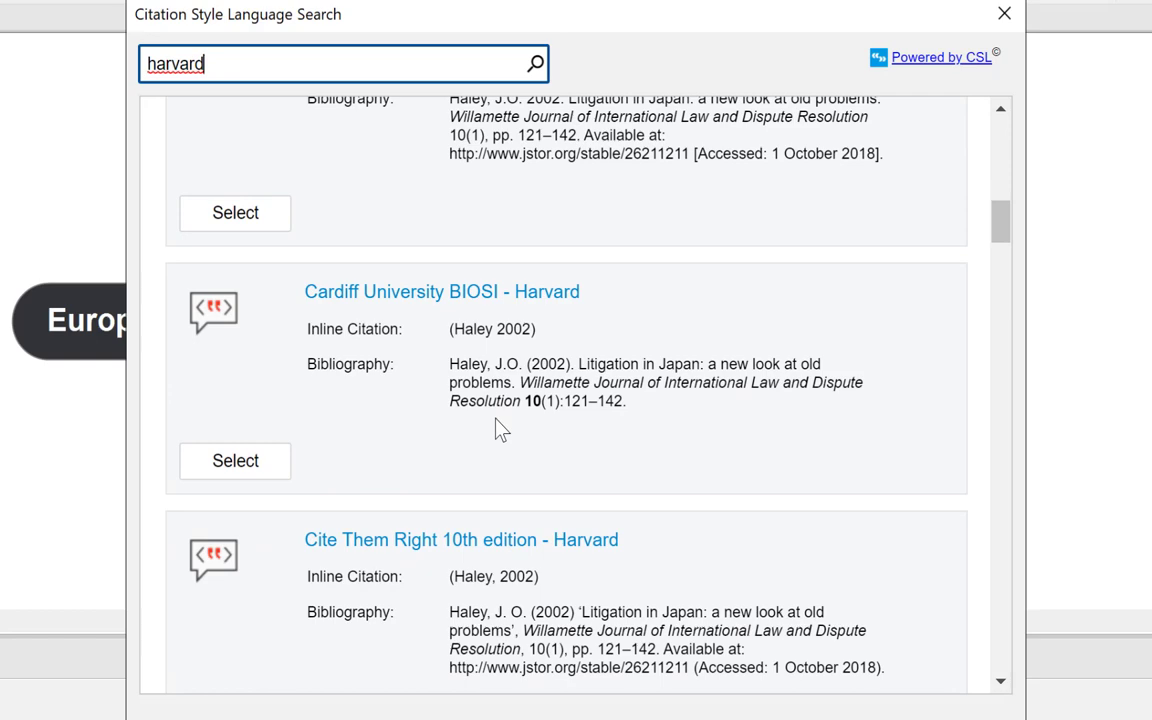
{"action": "scroll", "coordinate": [497, 426], "scroll_direction": "down", "scroll_amount": 3}
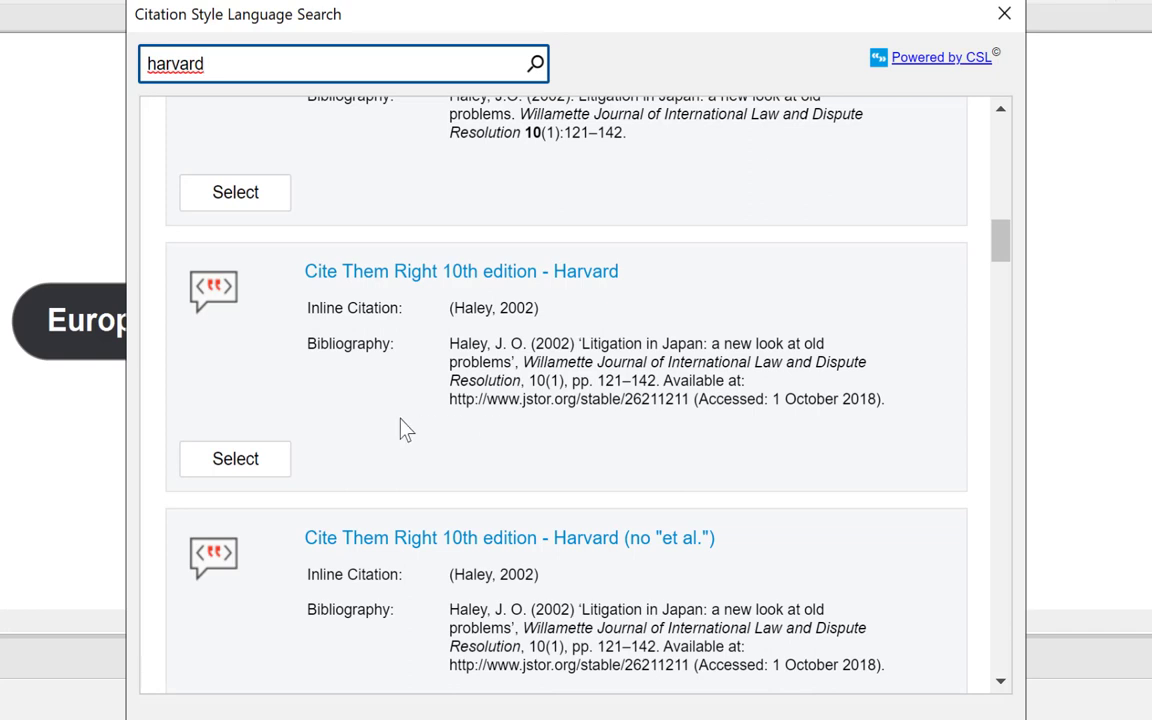
{"action": "left_click", "coordinate": [243, 462]}
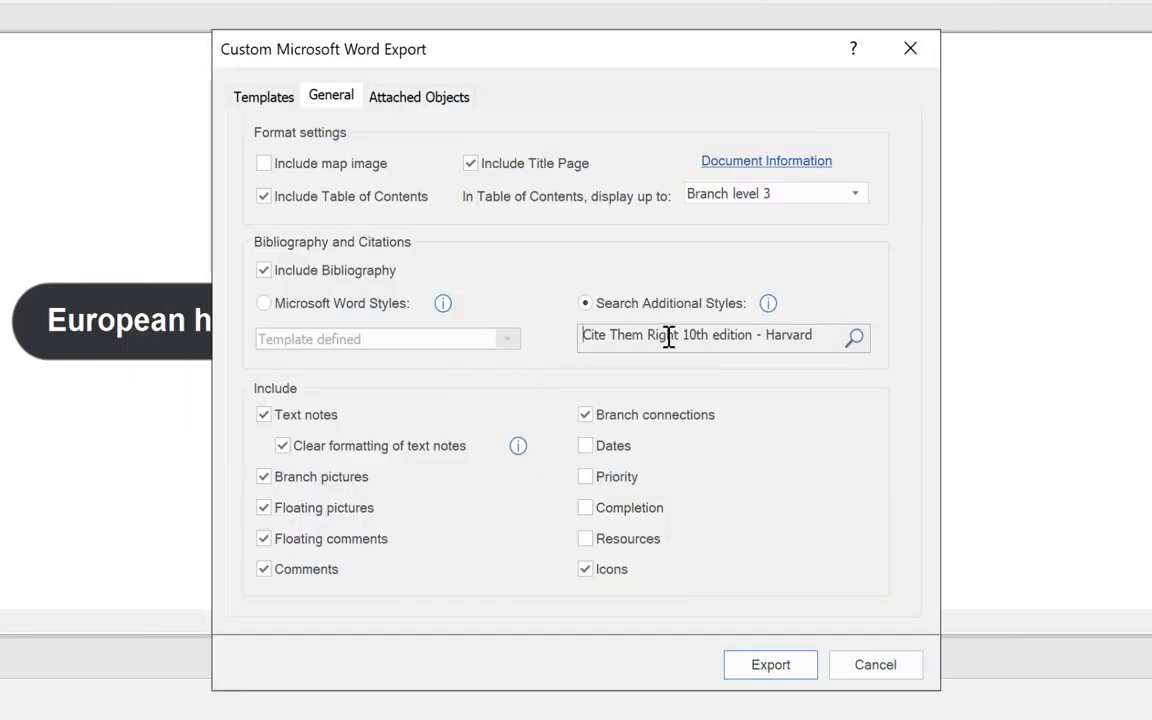
Step: Export the mind map and save it on the Desktop as the Word document European history
{"action": "left_click", "coordinate": [774, 664]}
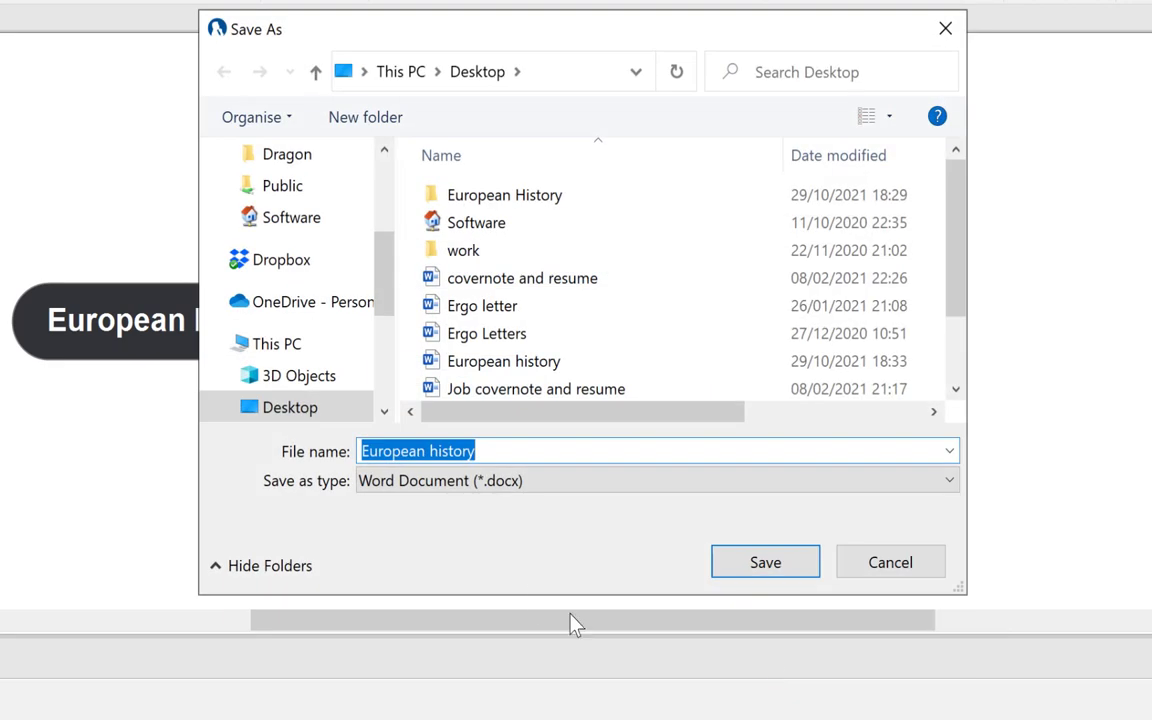
{"action": "left_click", "coordinate": [735, 580]}
{"action": "left_click", "coordinate": [641, 382]}
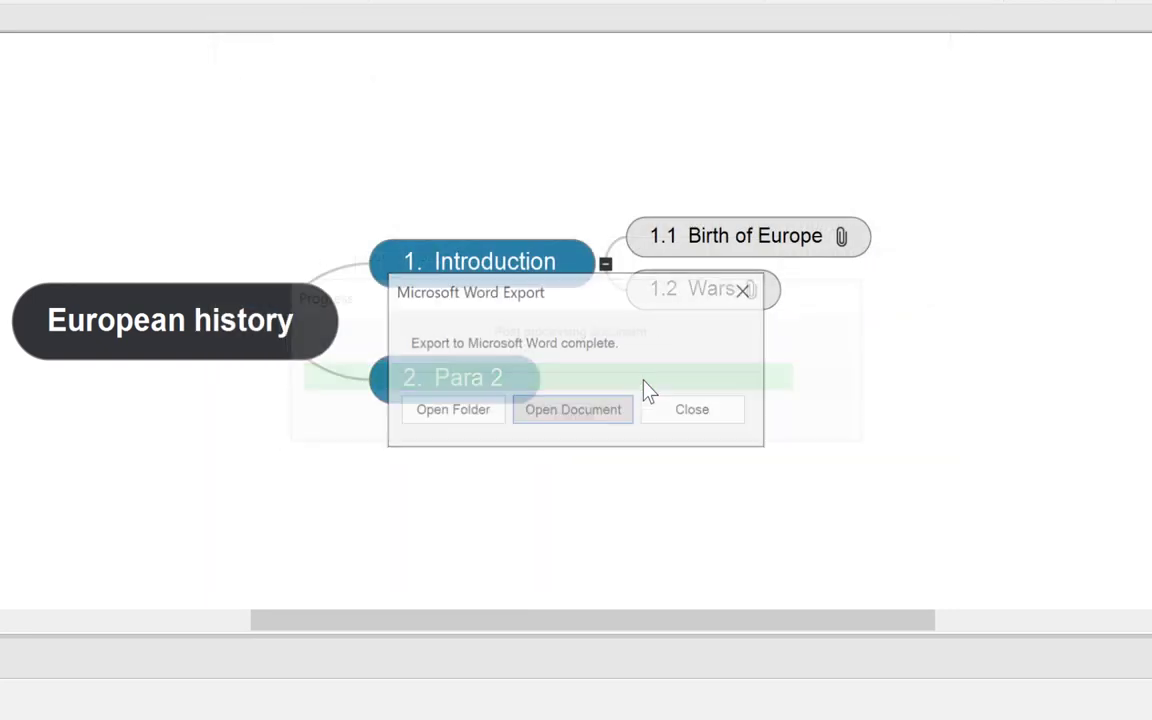
Step: Open the exported document in Word and update its fields, refreshing only the page numbers in the table of contents
{"action": "left_click", "coordinate": [583, 414]}
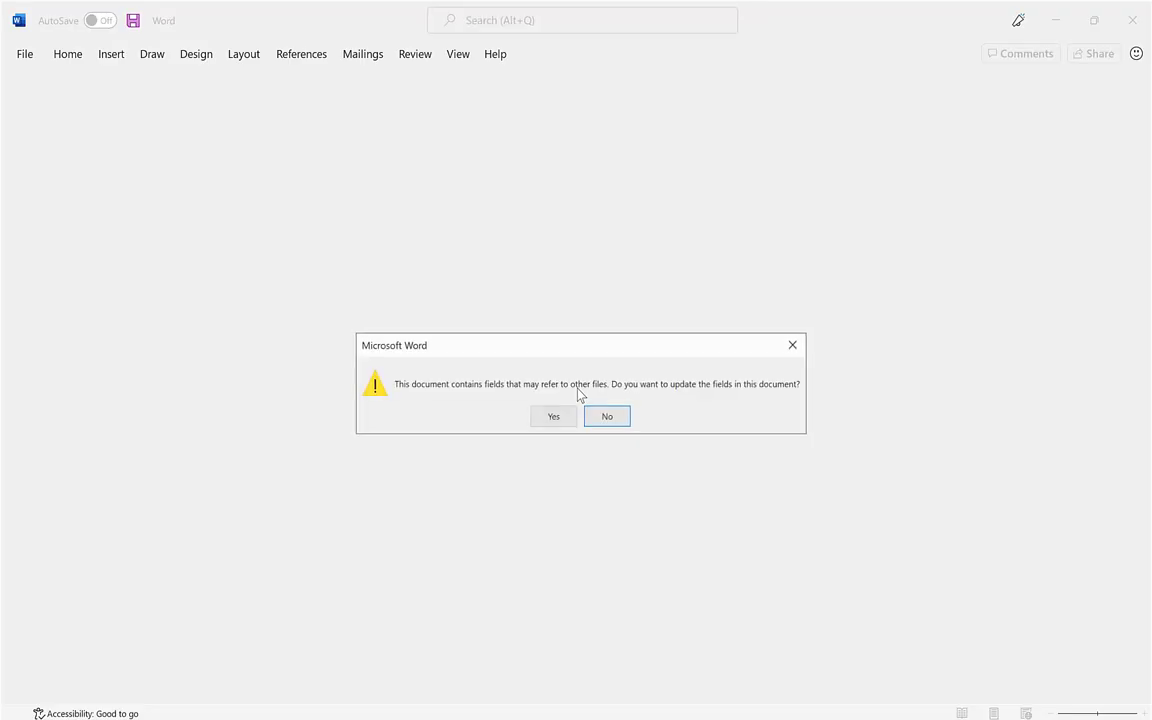
{"action": "left_click", "coordinate": [551, 418]}
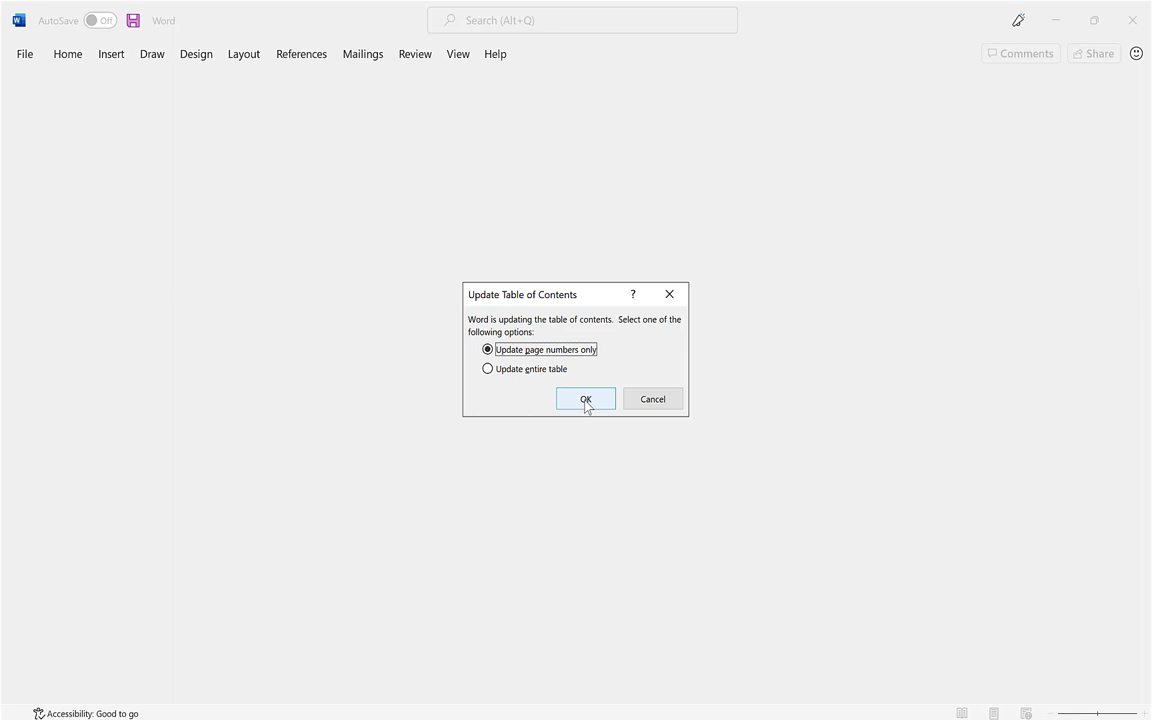
{"action": "left_click", "coordinate": [586, 401]}
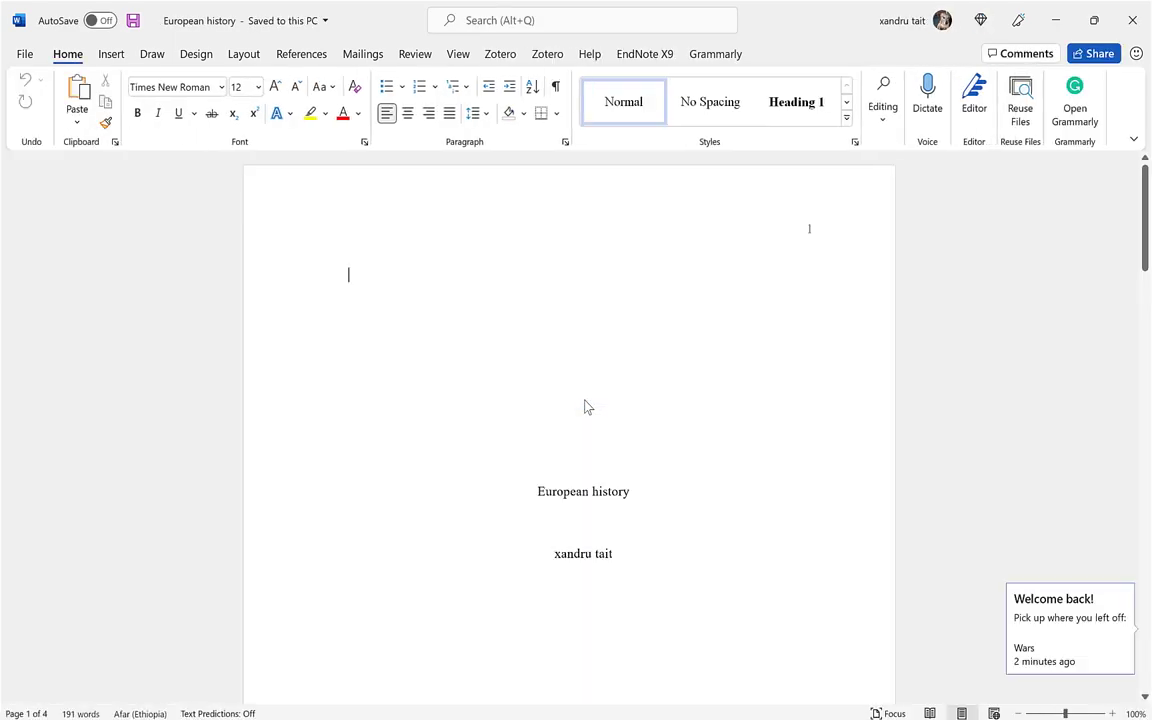
Step: Review the exported essay from the title page through the table of contents and in-text citations to the reference list
{"action": "scroll", "coordinate": [625, 421], "scroll_direction": "down", "scroll_amount": 6}
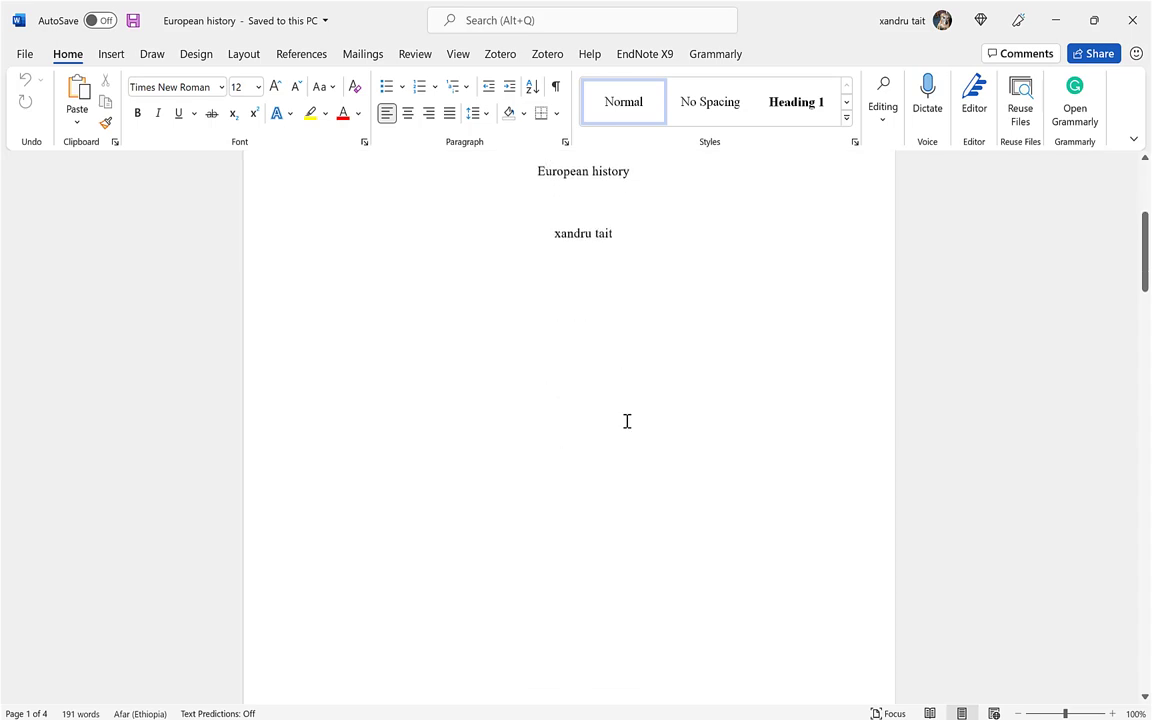
{"action": "scroll", "coordinate": [627, 424], "scroll_direction": "down", "scroll_amount": 4}
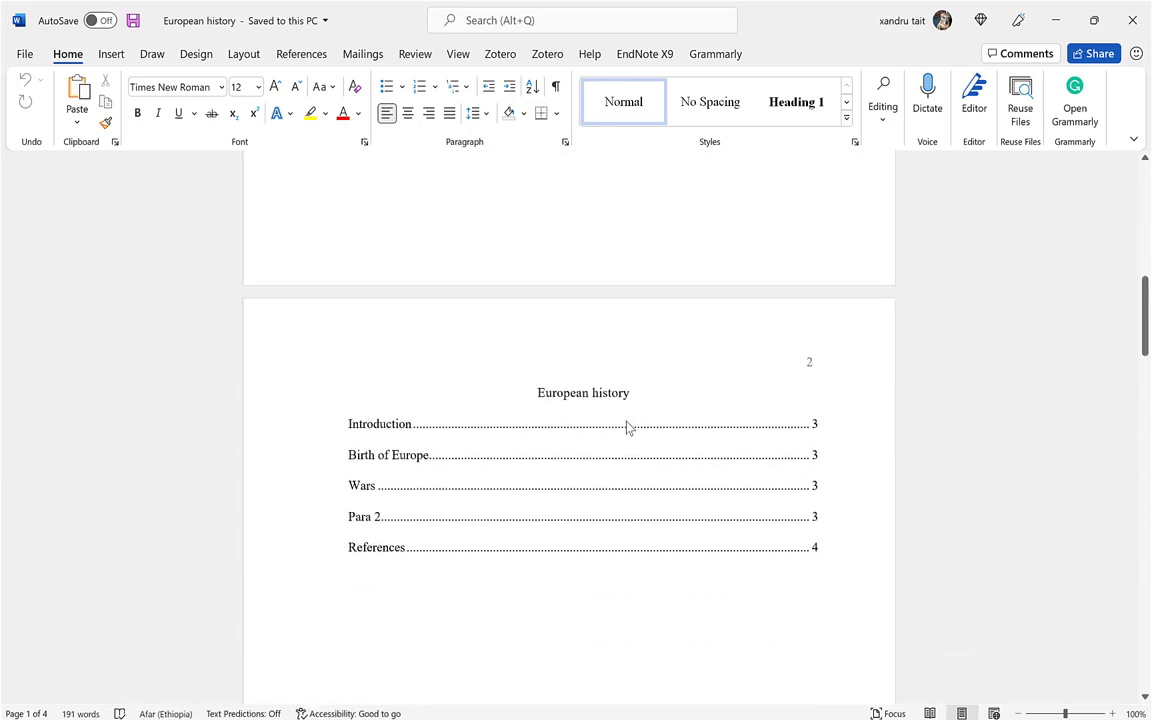
{"action": "scroll", "coordinate": [627, 424], "scroll_direction": "down", "scroll_amount": 15}
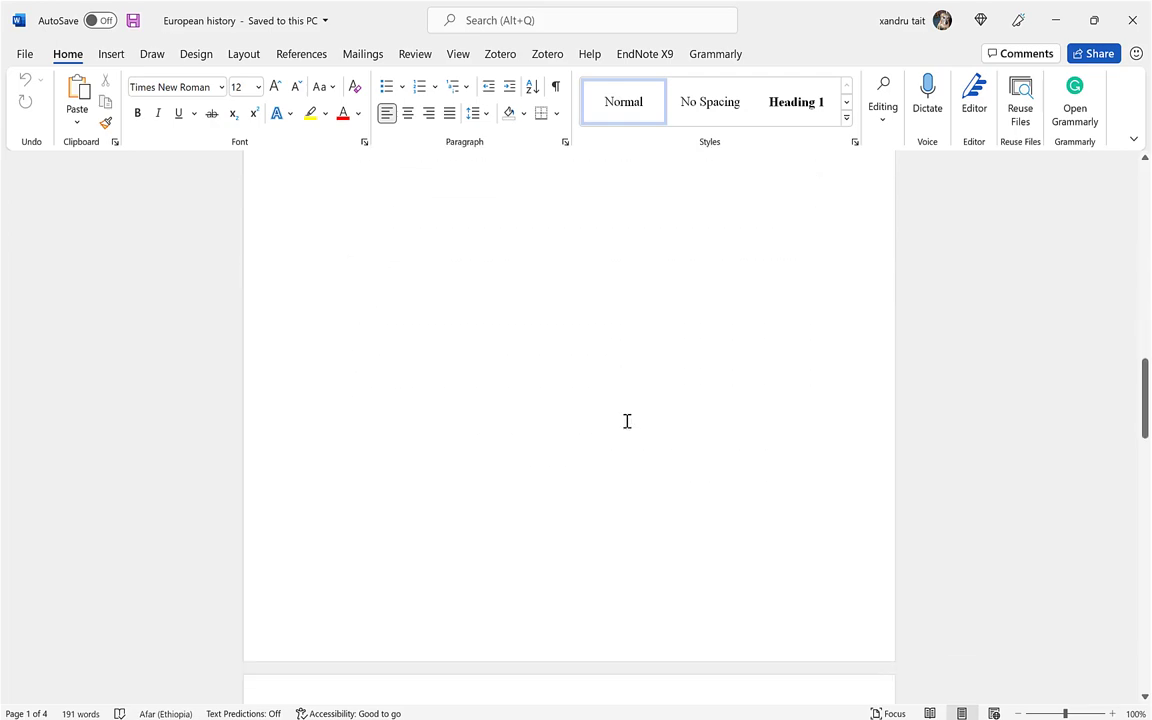
{"action": "scroll", "coordinate": [627, 421], "scroll_direction": "down", "scroll_amount": 5}
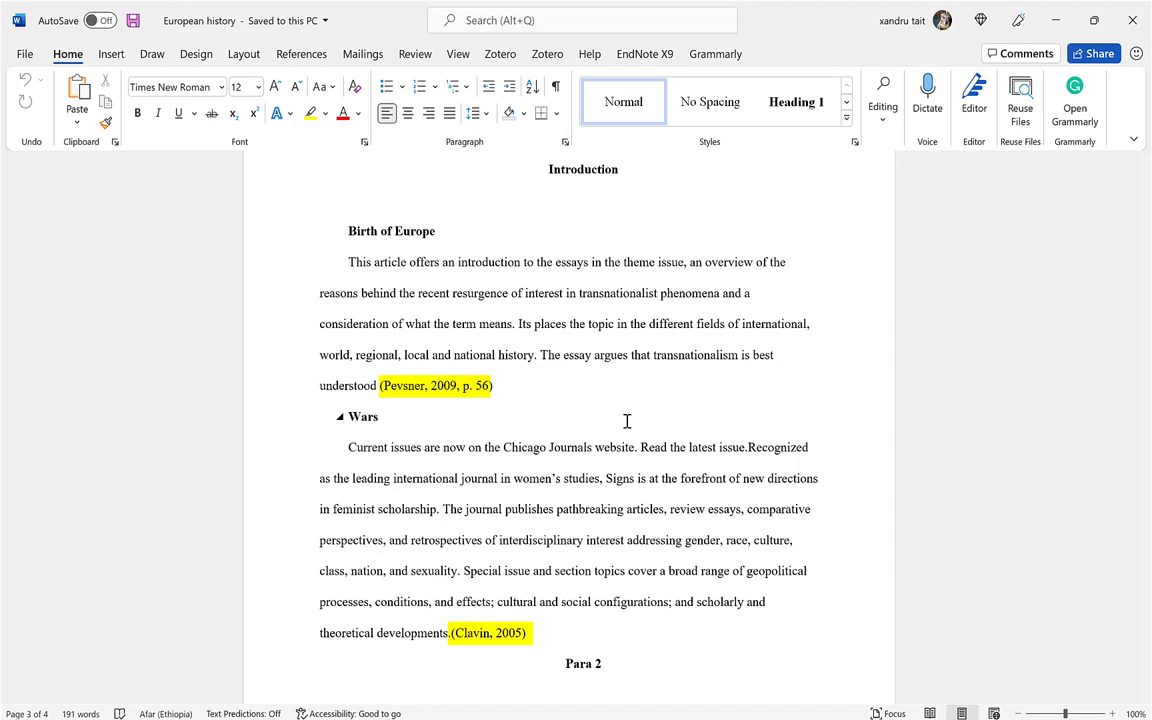
{"action": "scroll", "coordinate": [627, 421], "scroll_direction": "down", "scroll_amount": 14}
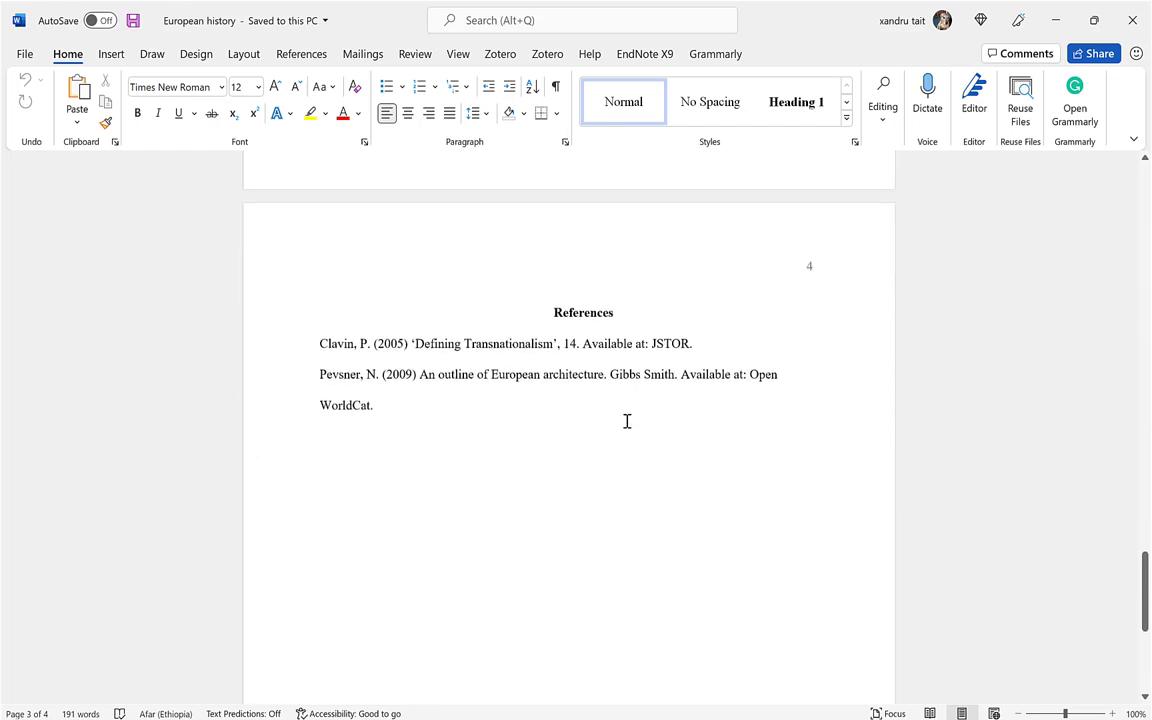
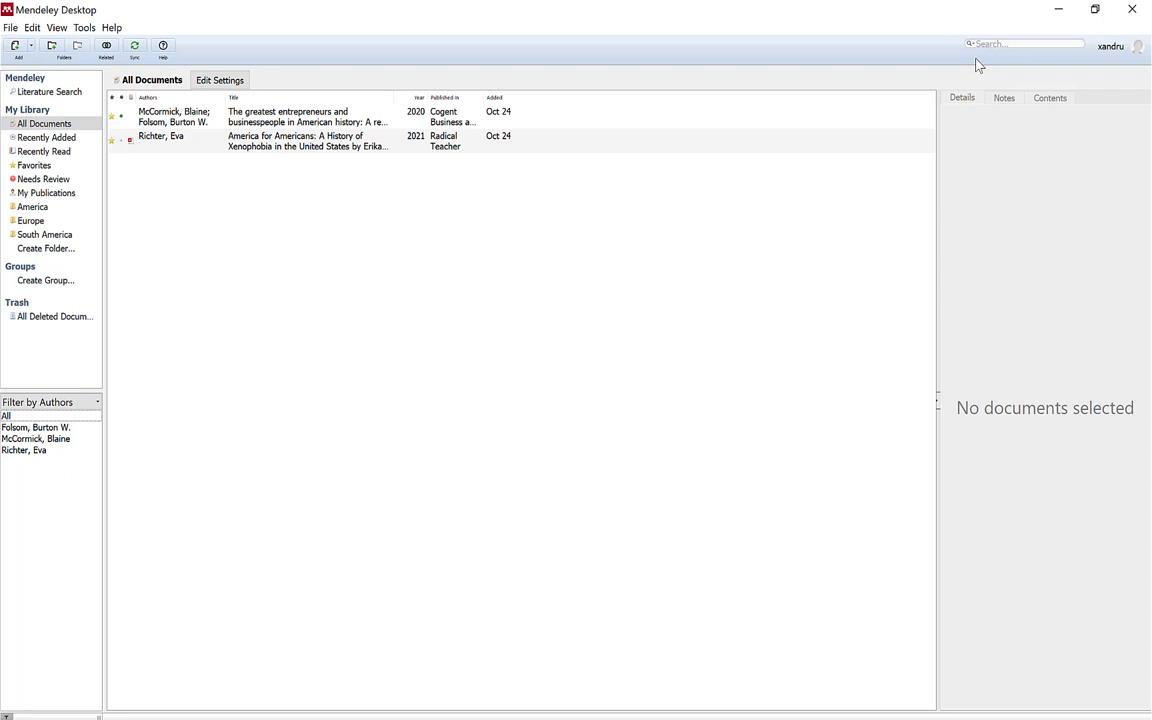
{"action": "left_click", "coordinate": [11, 28]}
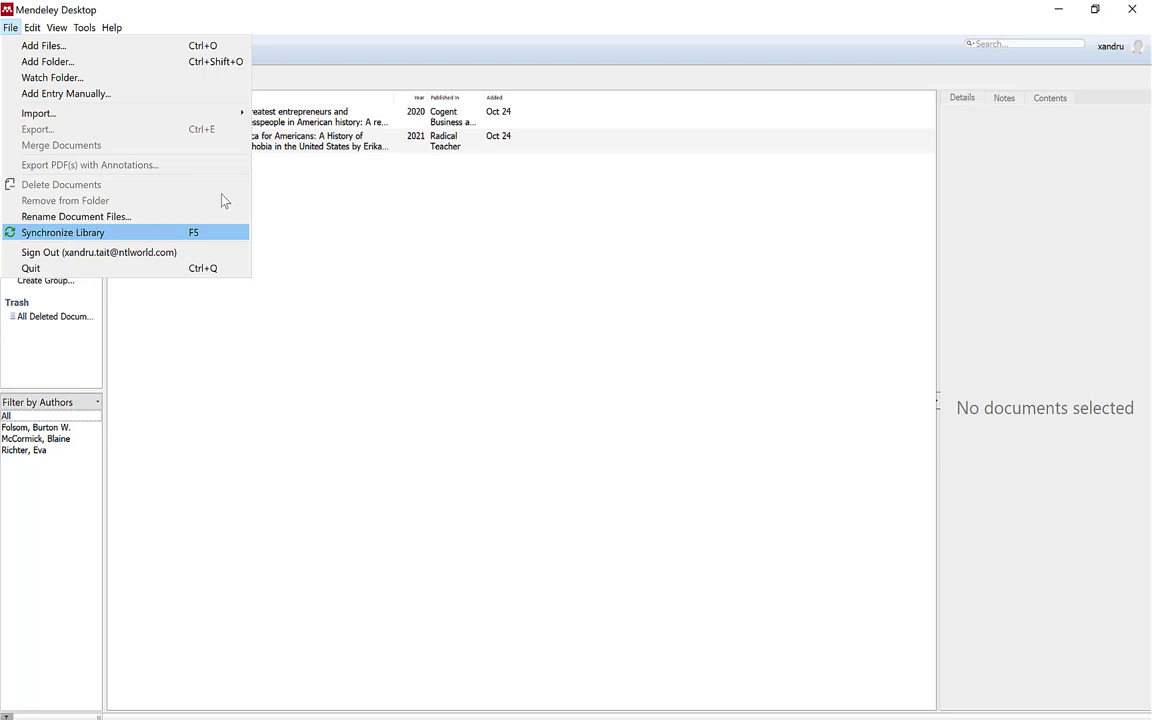
{"action": "left_click", "coordinate": [280, 192]}
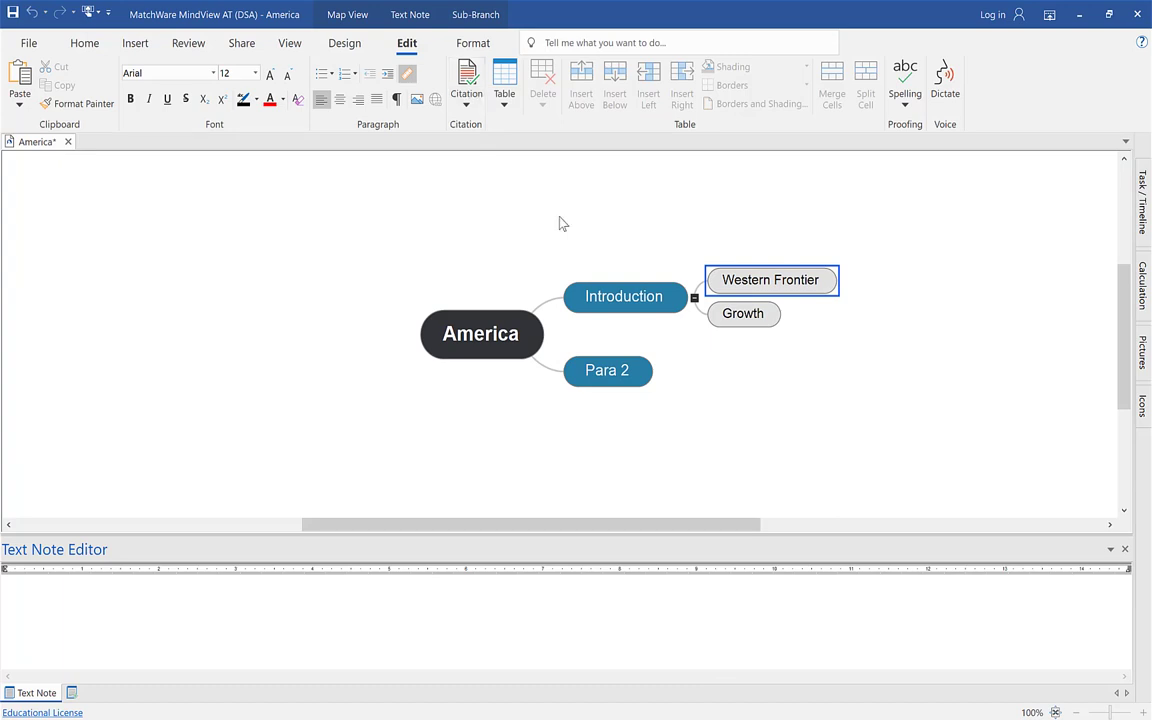
Step: Start adding sources from Mendeley to the America mind map and sign in with the Mendeley account password
{"action": "left_click", "coordinate": [466, 96]}
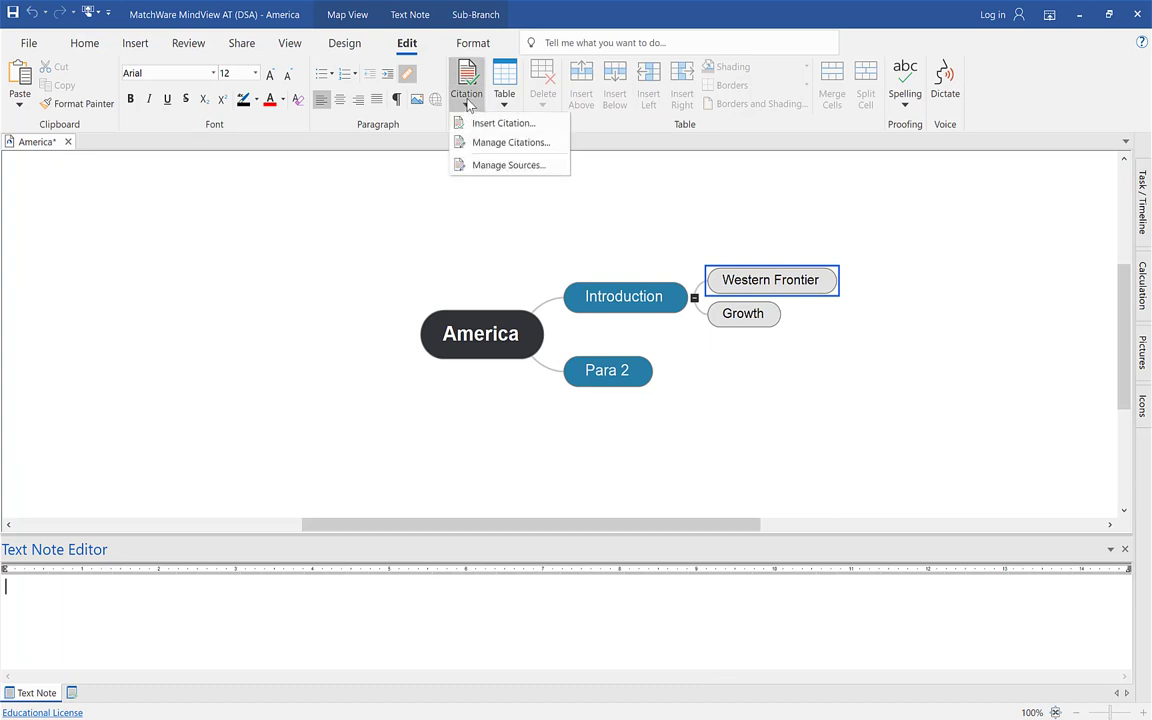
{"action": "left_click", "coordinate": [494, 170]}
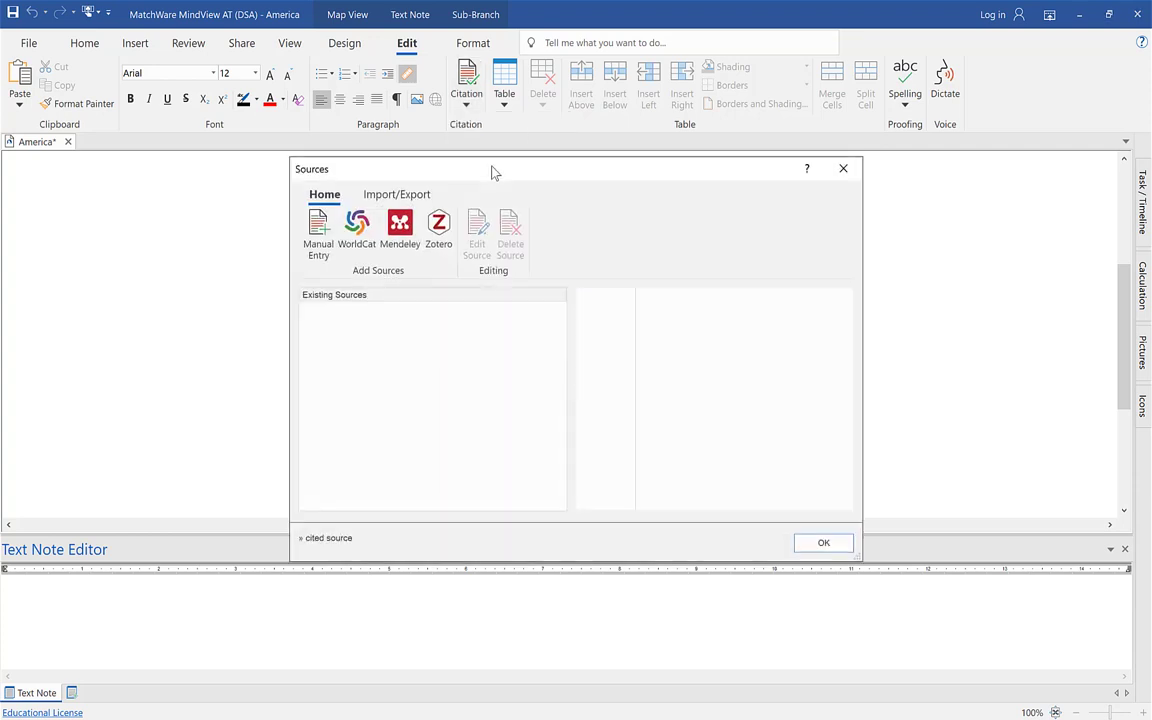
{"action": "left_click", "coordinate": [401, 230]}
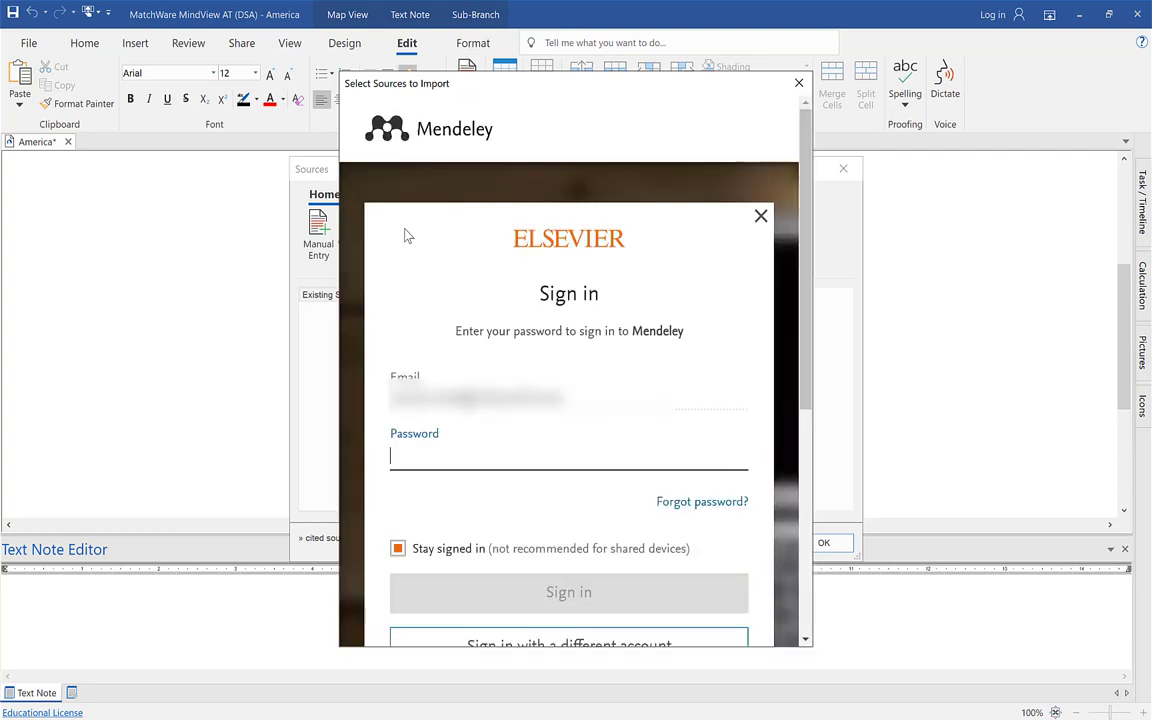
{"action": "type", "text": "••"}
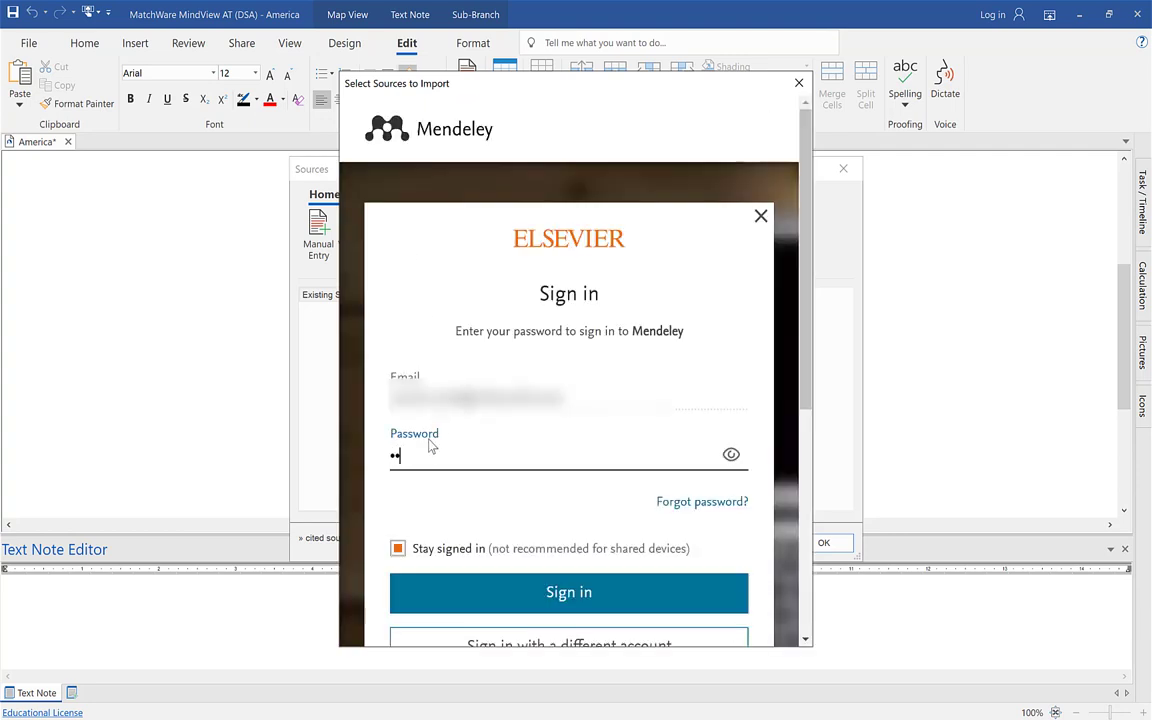
{"action": "left_click", "coordinate": [568, 592]}
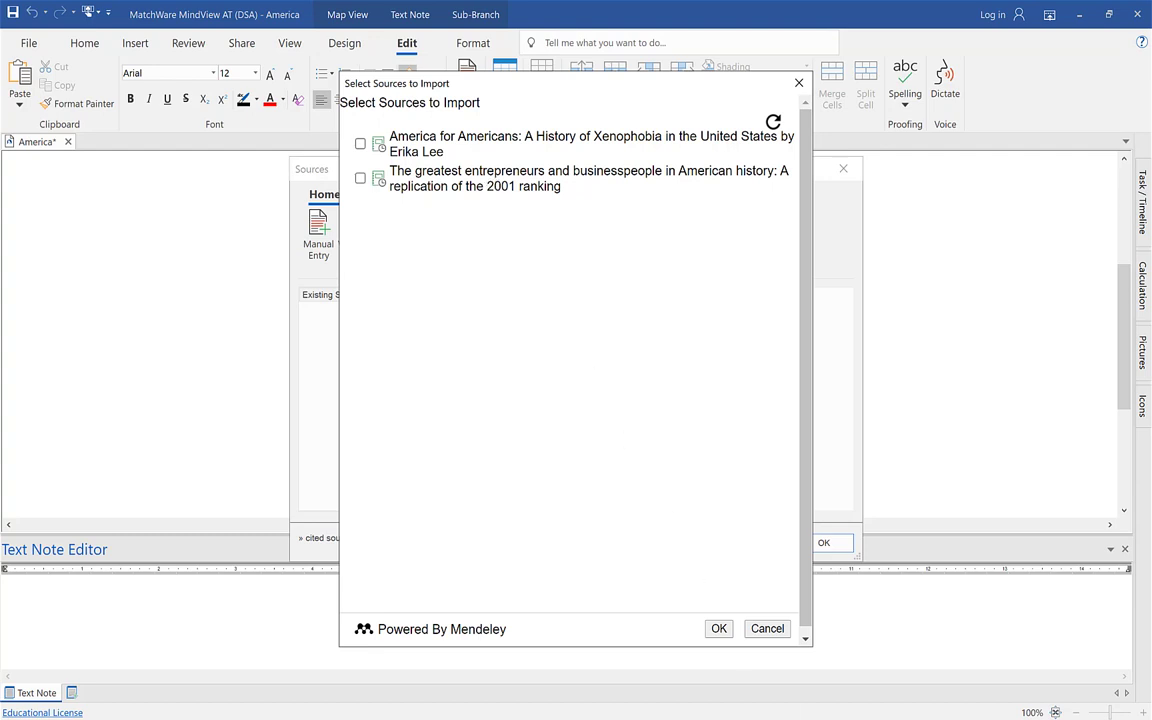
Step: Import both listed Mendeley sources, America for Americans and The greatest entrepreneurs and businesspeople in American history, into the map's sources
{"action": "left_click", "coordinate": [361, 145]}
{"action": "left_click", "coordinate": [361, 179]}
{"action": "left_click", "coordinate": [719, 628]}
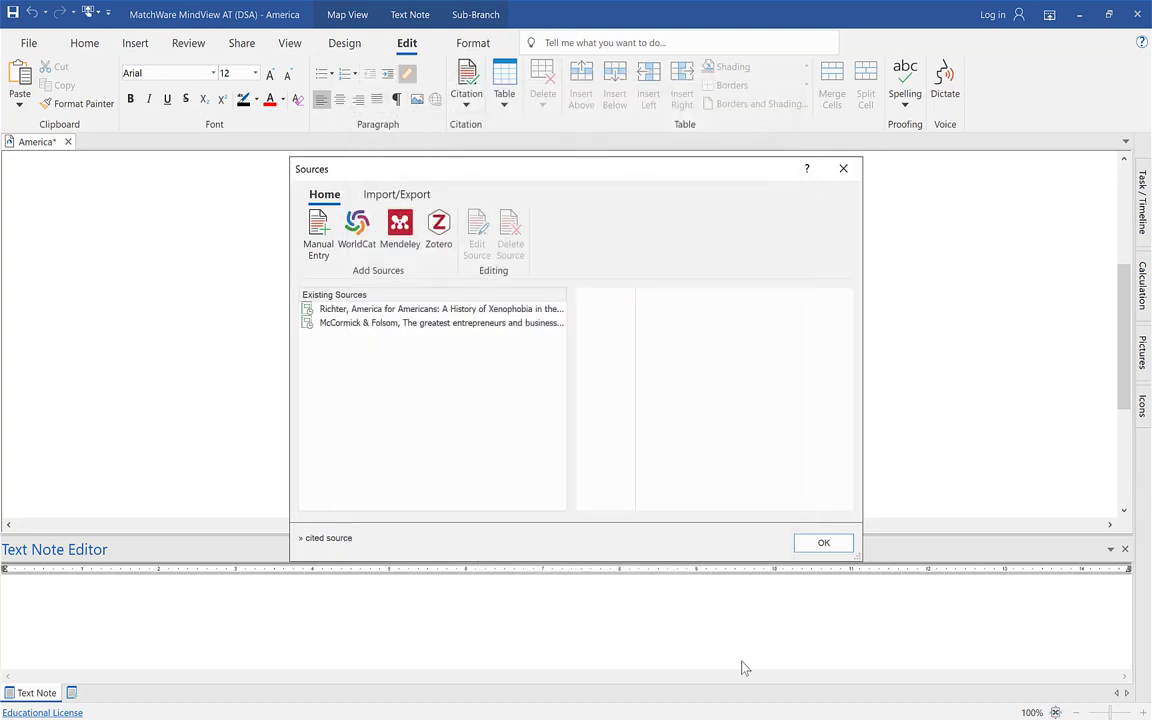
Step: Switch to Mendeley Desktop and export both documents in the America folder to the Desktop as the RIS file My Collection
{"action": "key", "text": "alt+Tab"}
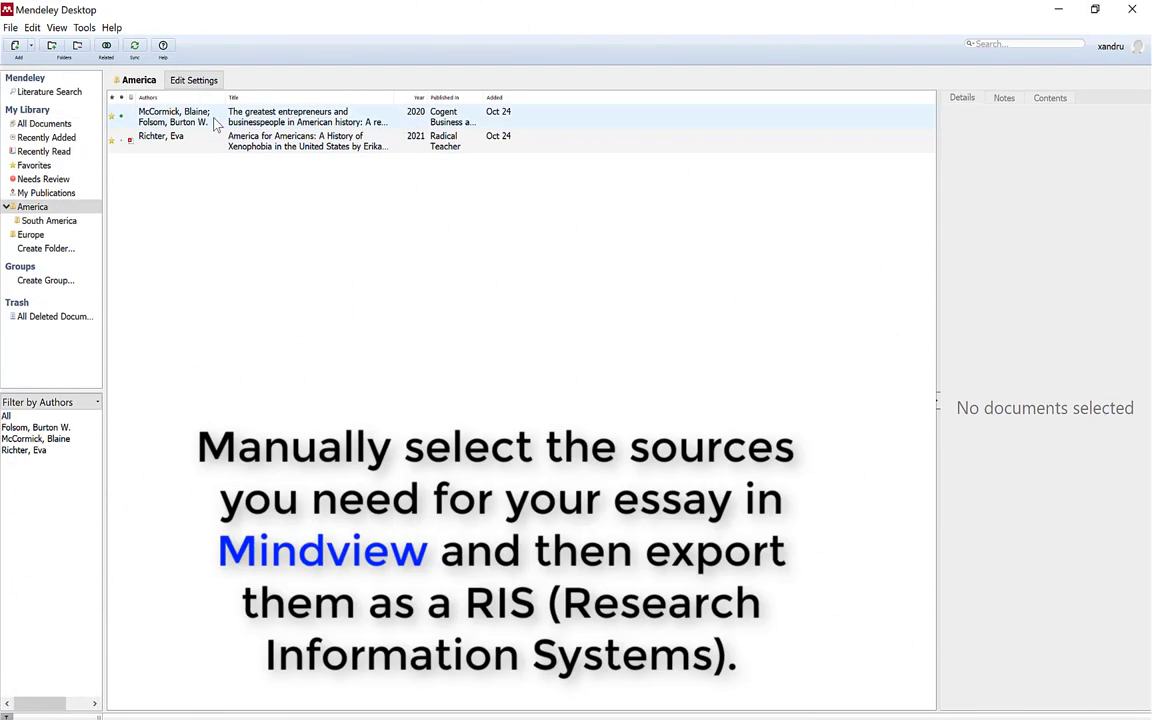
{"action": "left_click", "coordinate": [215, 121]}
{"action": "left_click", "coordinate": [222, 140], "text": "ctrl"}
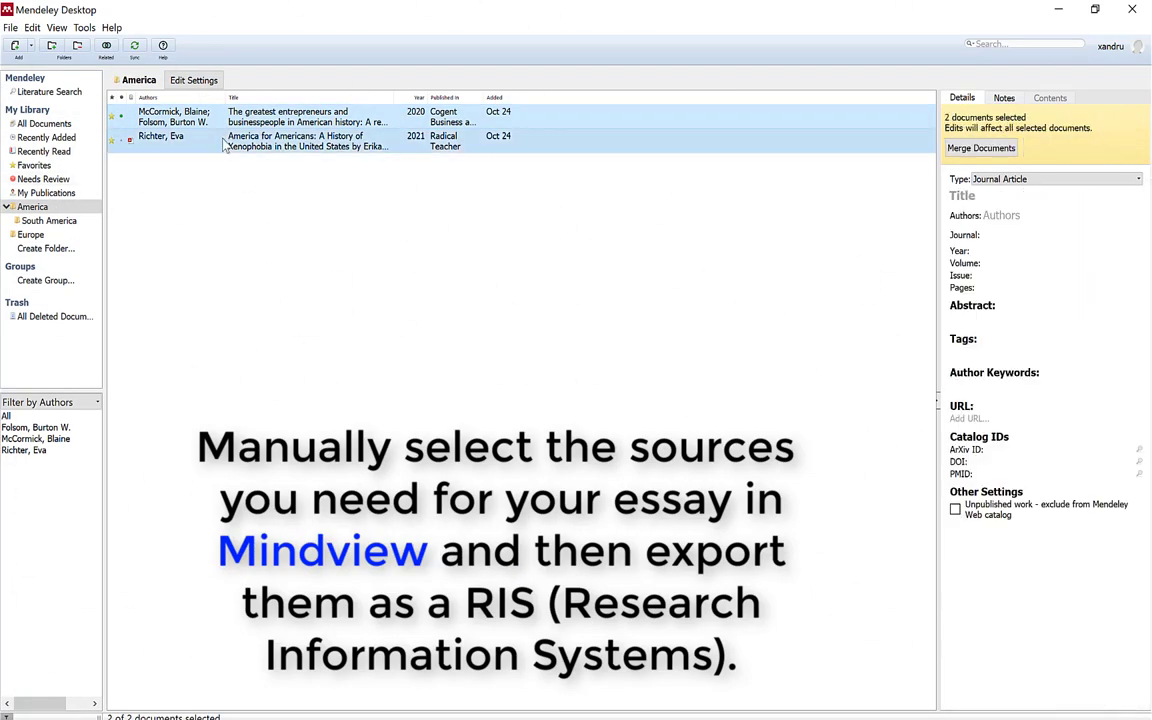
{"action": "right_click", "coordinate": [224, 143]}
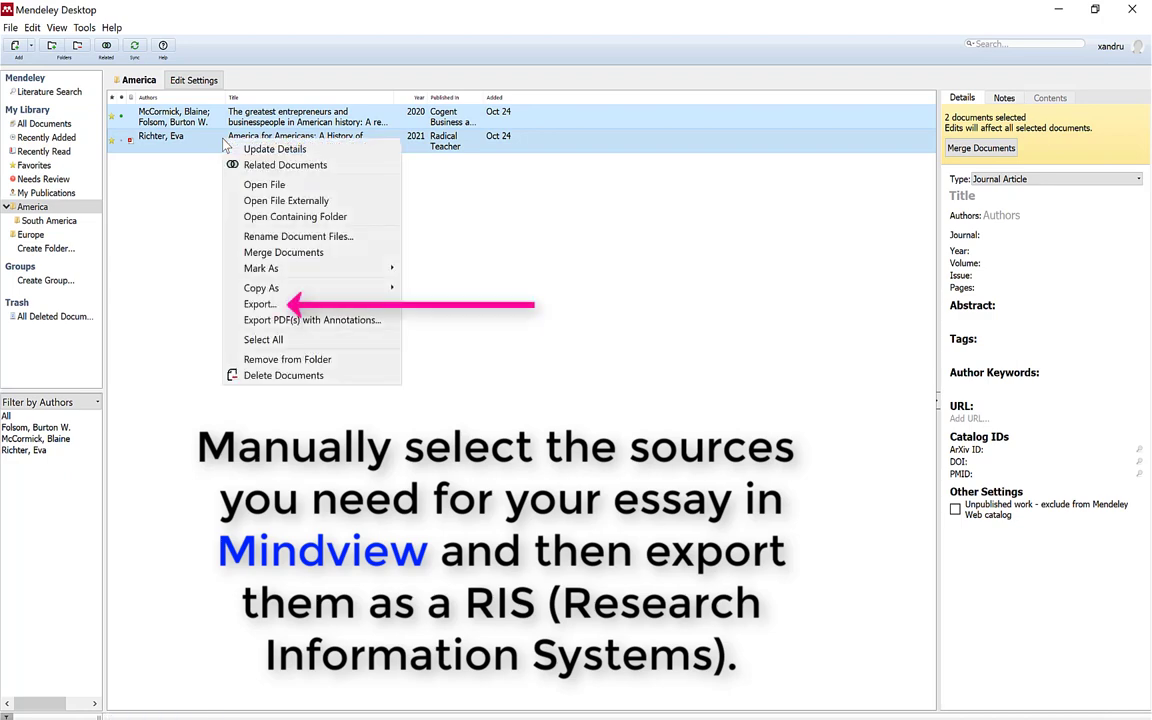
{"action": "left_click", "coordinate": [259, 304]}
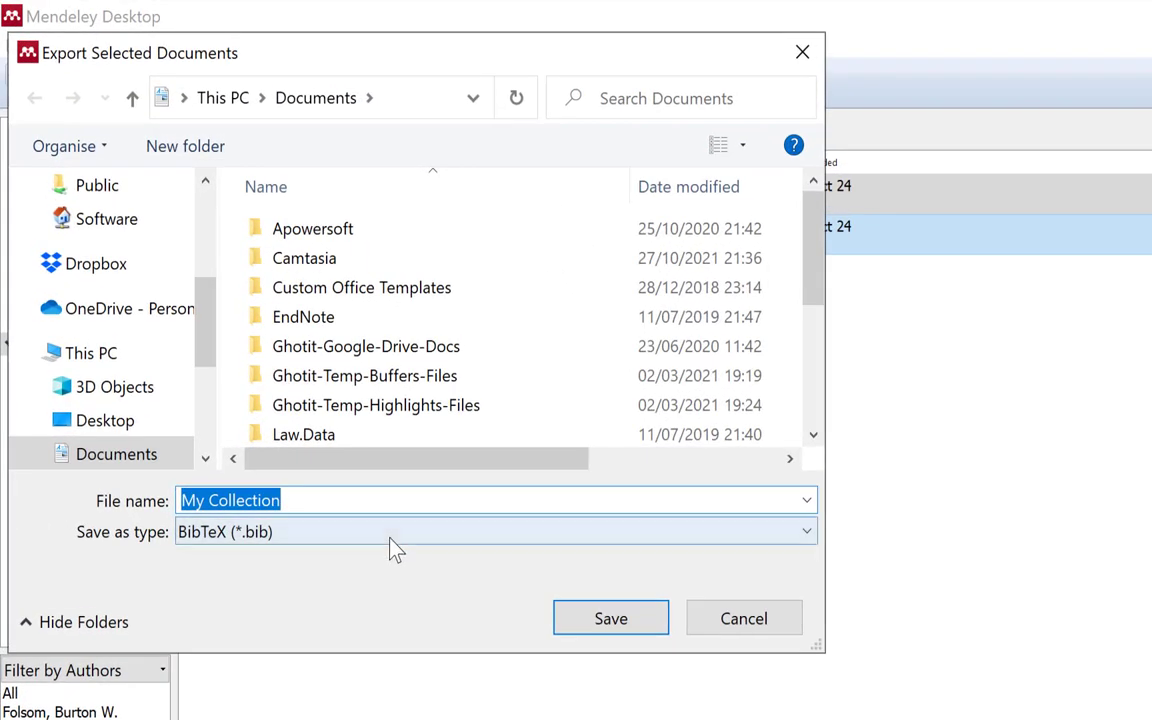
{"action": "left_click", "coordinate": [236, 320]}
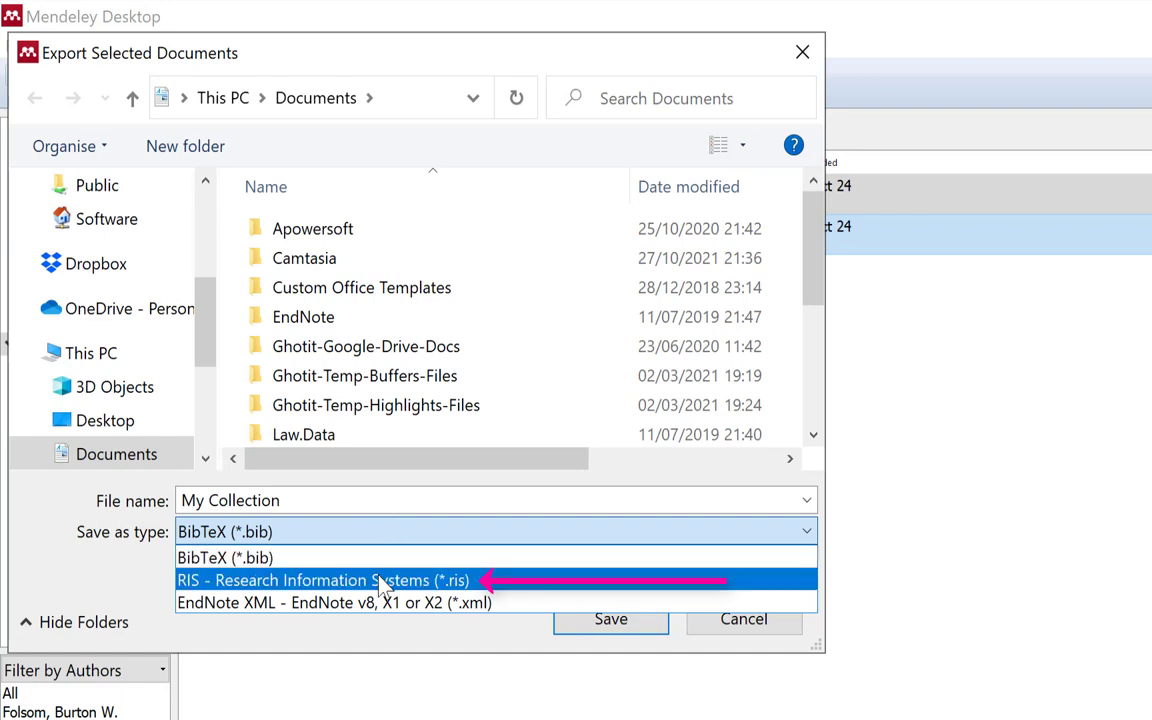
{"action": "left_click", "coordinate": [383, 582]}
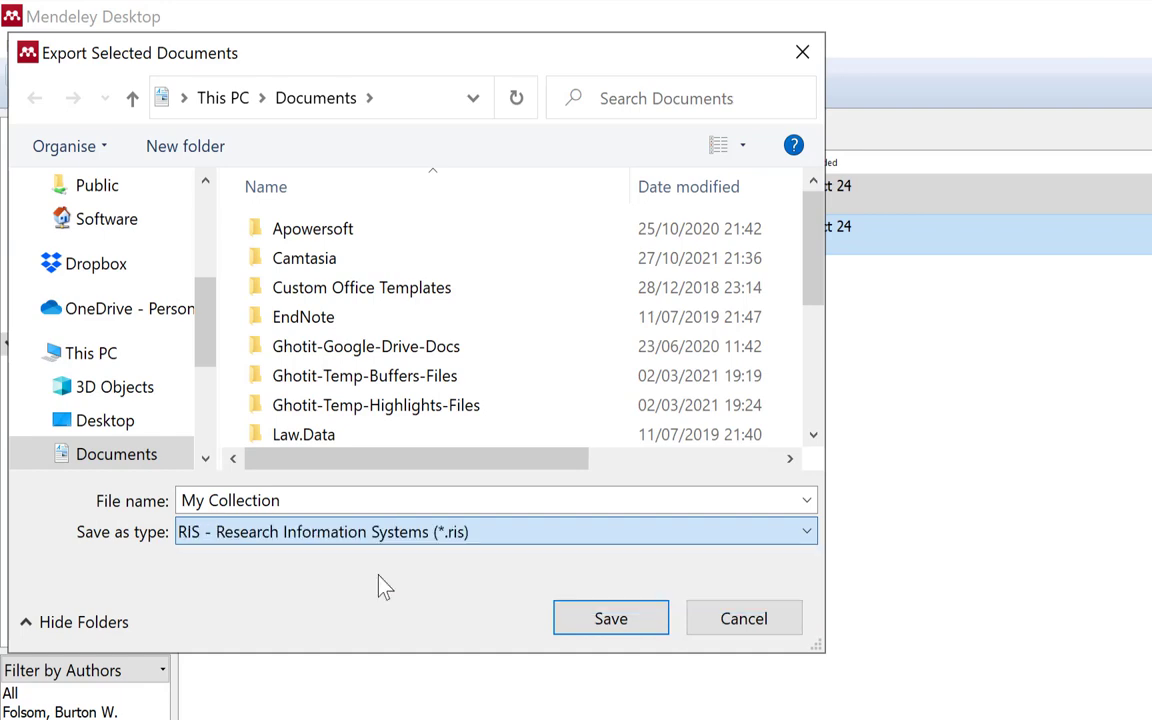
{"action": "left_click", "coordinate": [116, 426]}
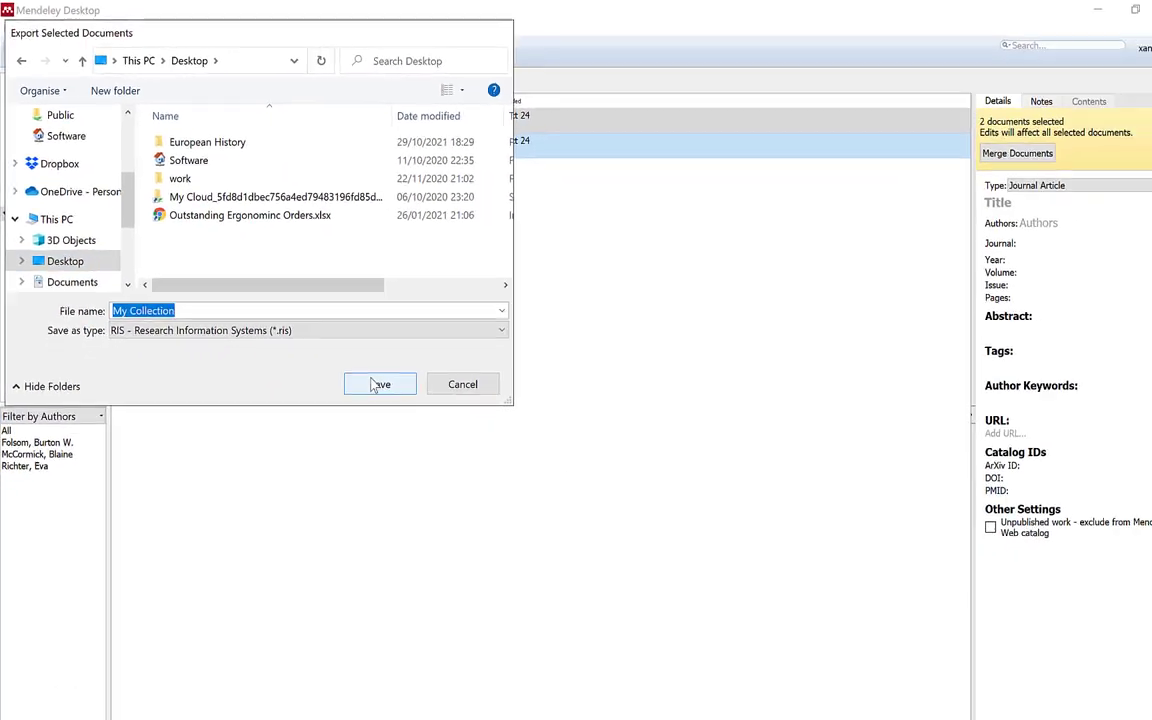
{"action": "left_click", "coordinate": [378, 385]}
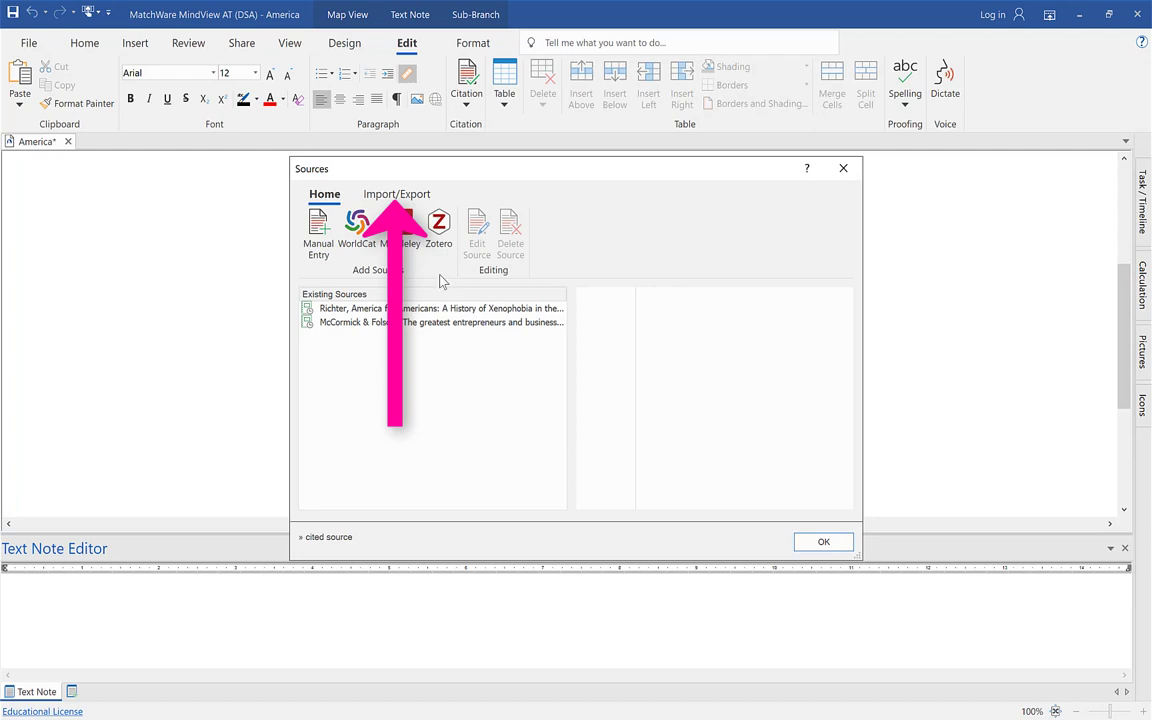
Step: Import the My Collection file from the Desktop into the mind map's sources in MindView and accept the source list
{"action": "left_click", "coordinate": [396, 198]}
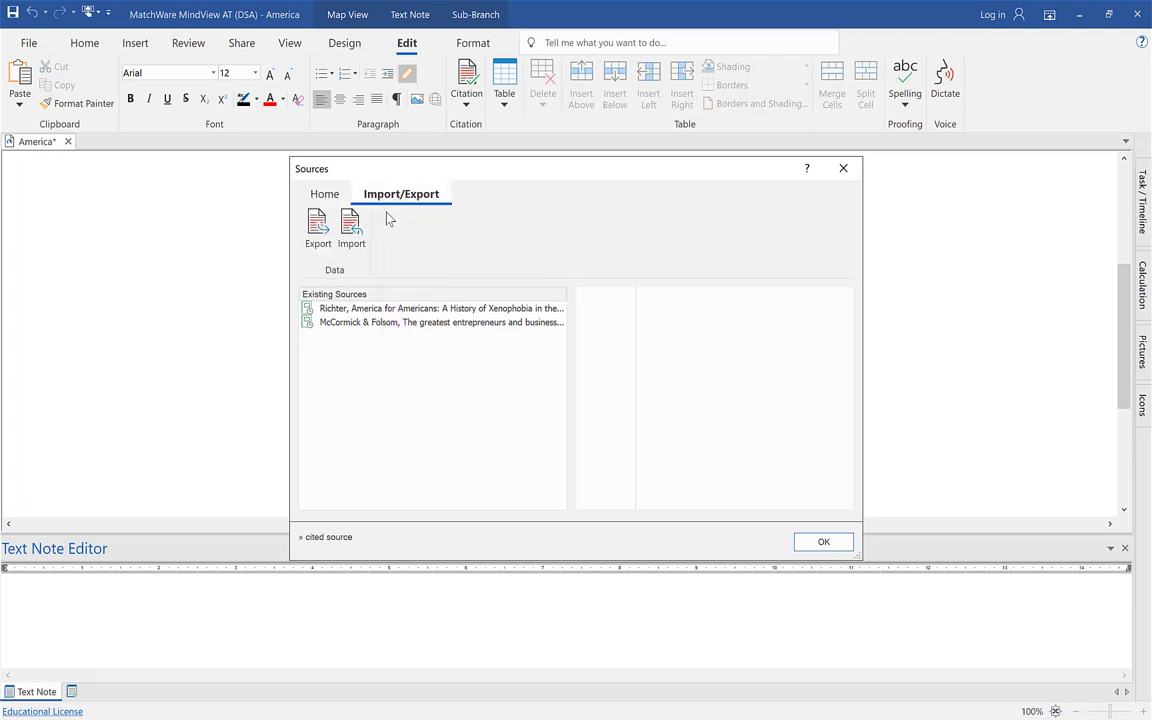
{"action": "left_click", "coordinate": [352, 228]}
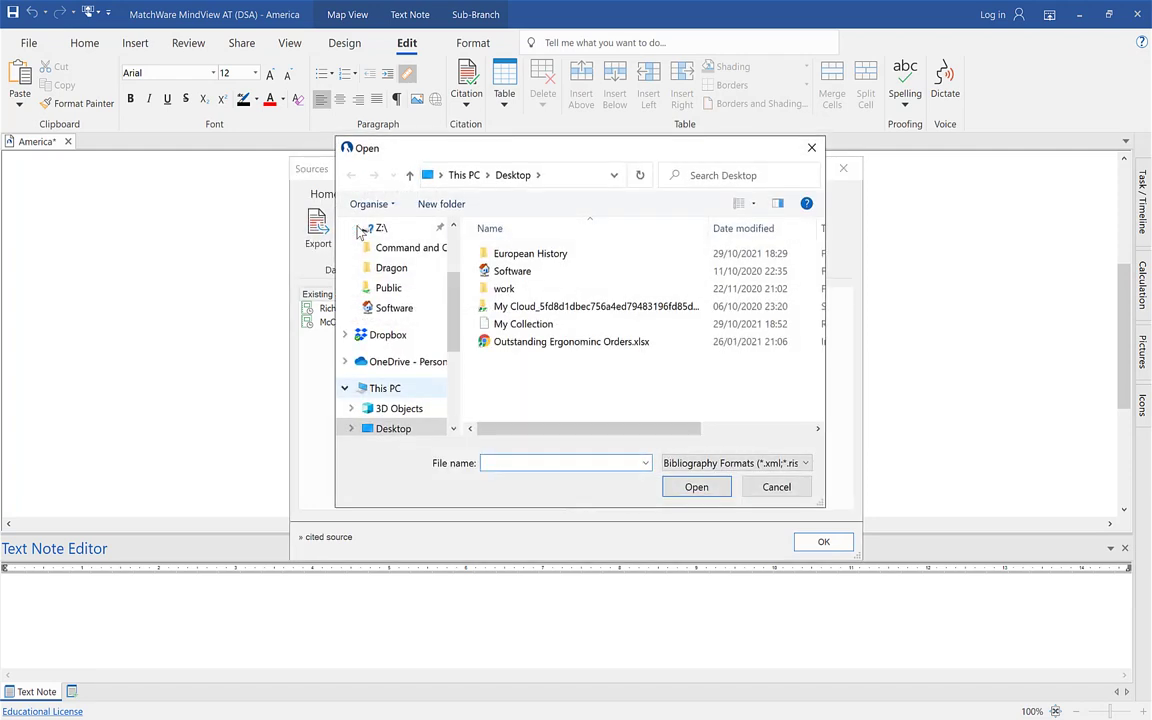
{"action": "double_click", "coordinate": [537, 325]}
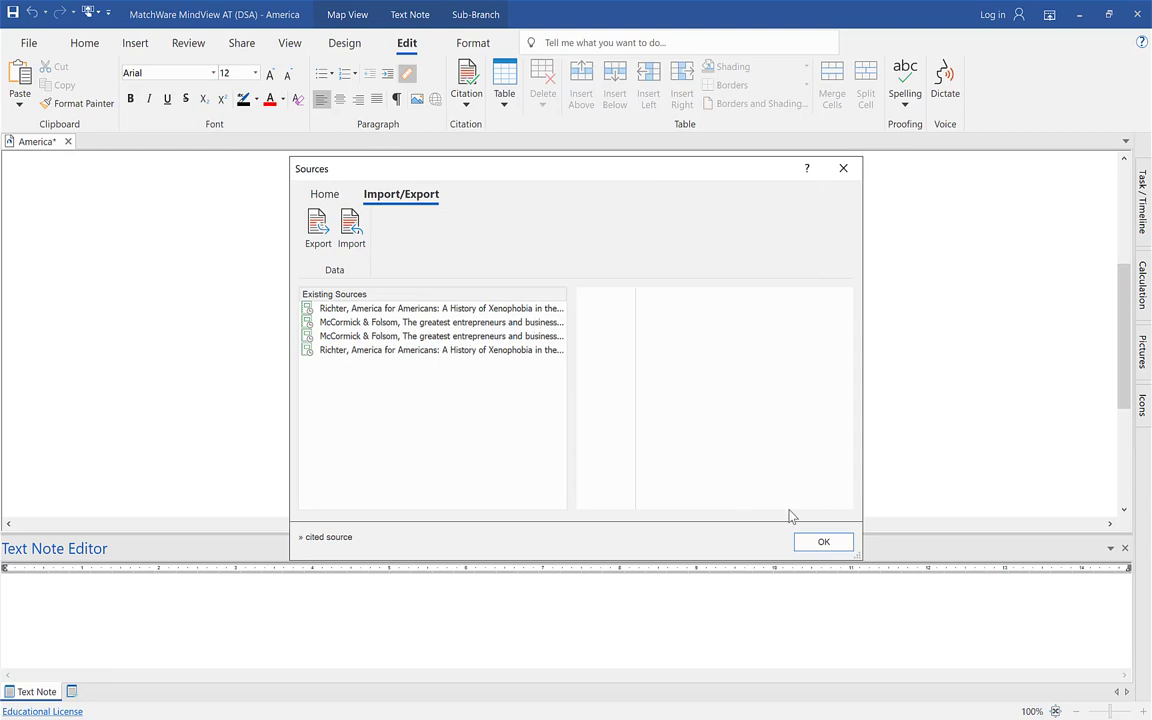
{"action": "left_click", "coordinate": [823, 541]}
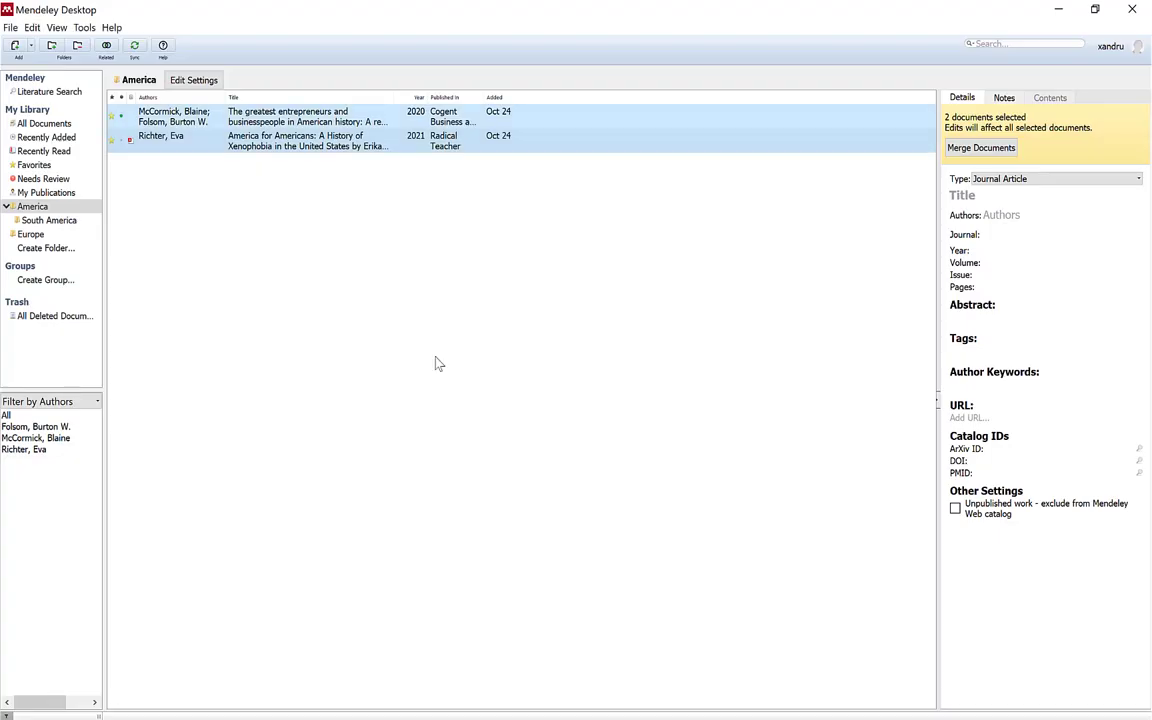
Step: Copy the opening two sentences of the abstract of The greatest entrepreneurs and businesspeople in American history, and switch to MindView
{"action": "left_click", "coordinate": [347, 137]}
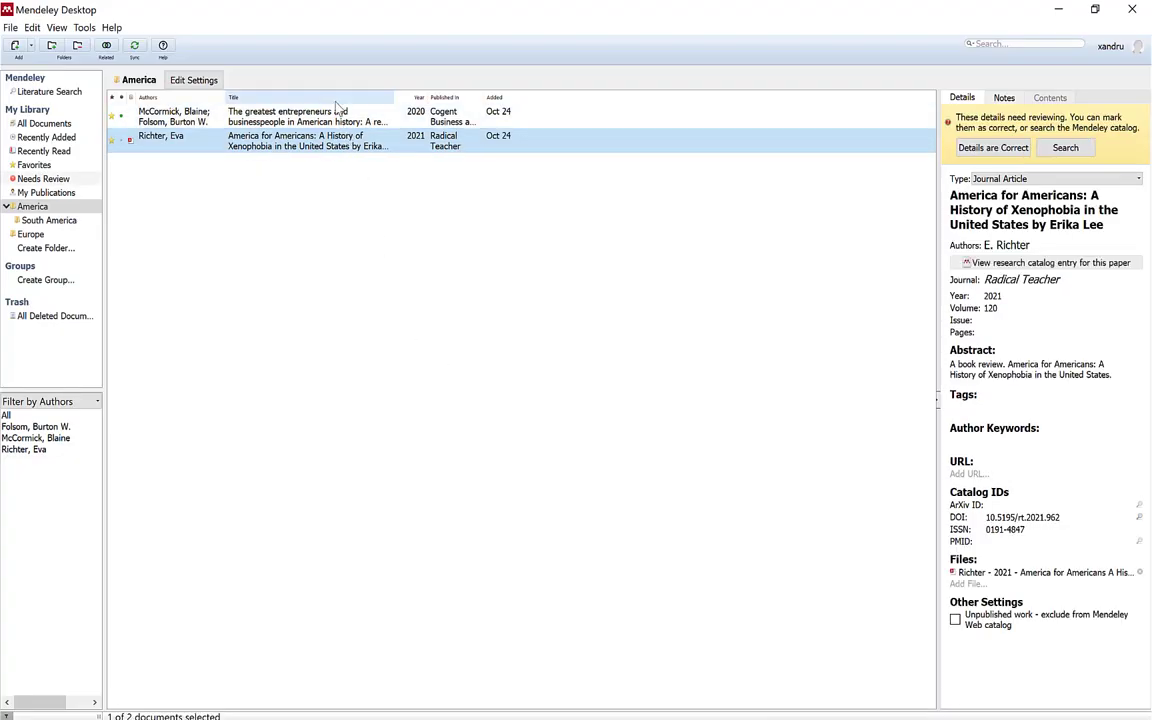
{"action": "left_click", "coordinate": [338, 117]}
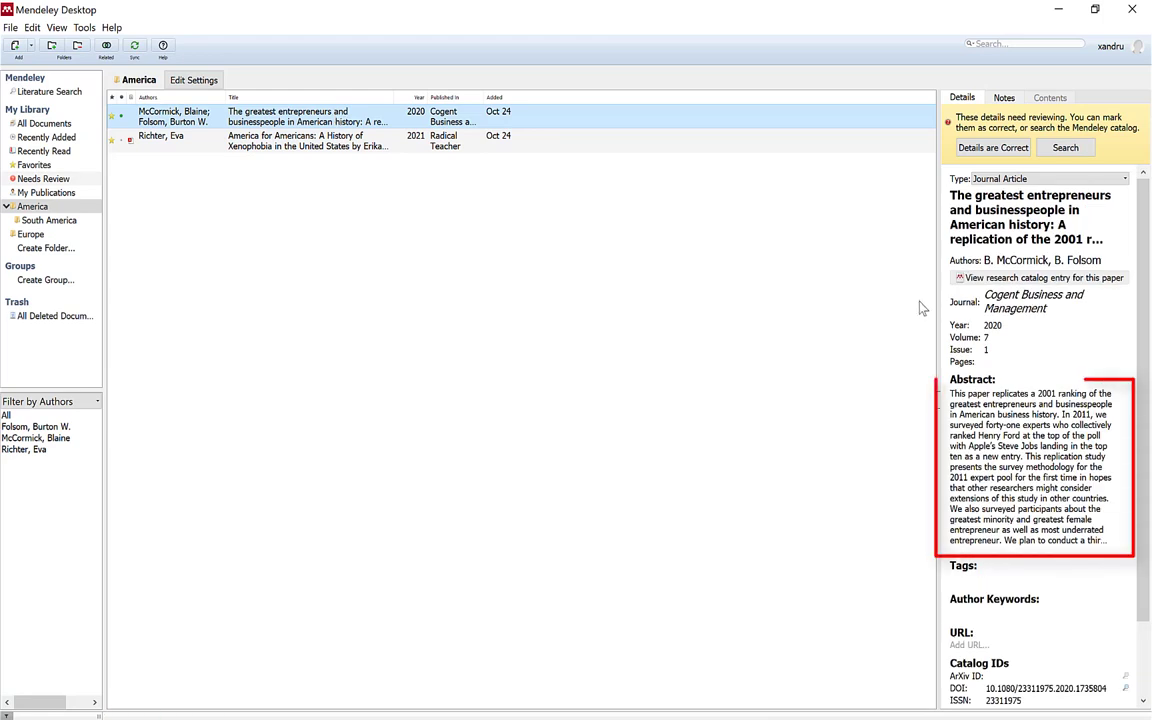
{"action": "left_click", "coordinate": [953, 396]}
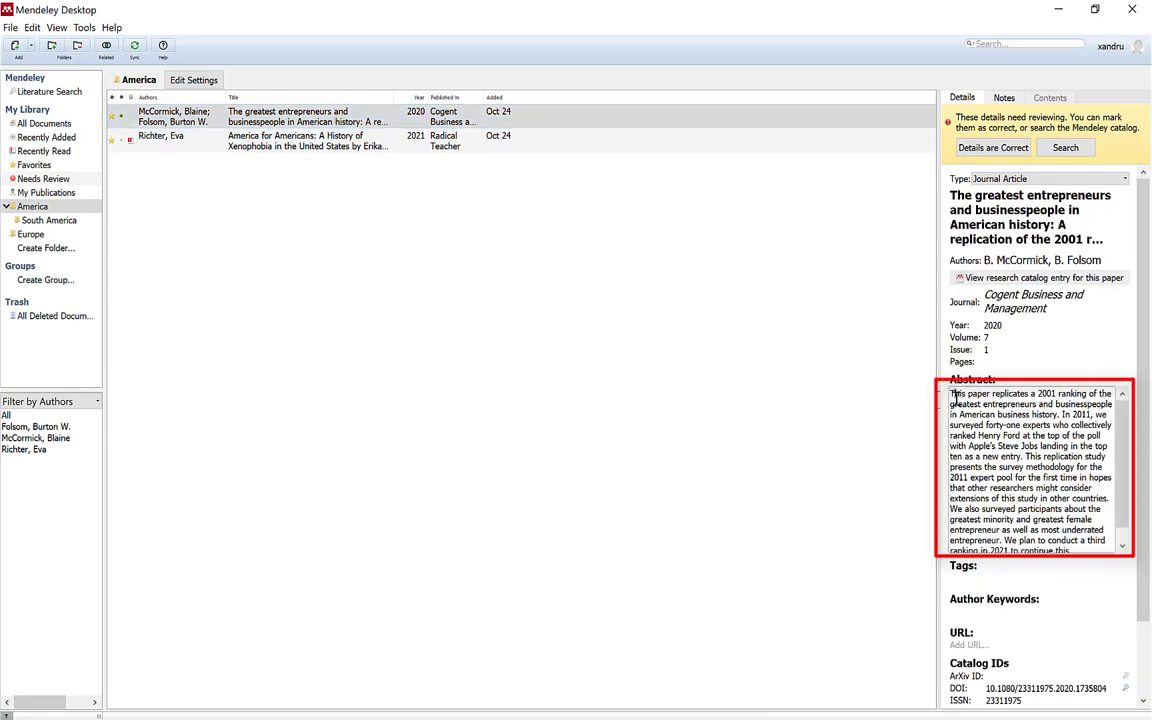
{"action": "mouse_move", "coordinate": [951, 394]}
{"action": "left_mouse_down"}
{"action": "mouse_move", "coordinate": [1010, 406]}
{"action": "mouse_move", "coordinate": [1045, 456]}
{"action": "left_mouse_up"}
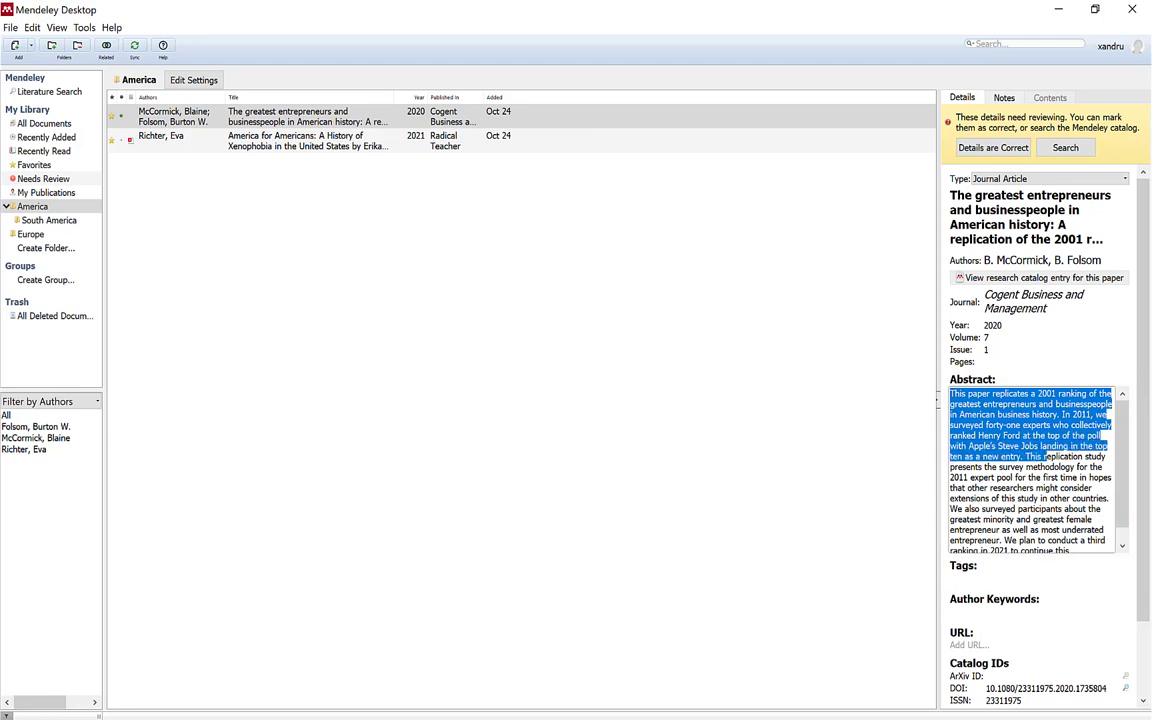
{"action": "key", "text": "alt+Tab"}
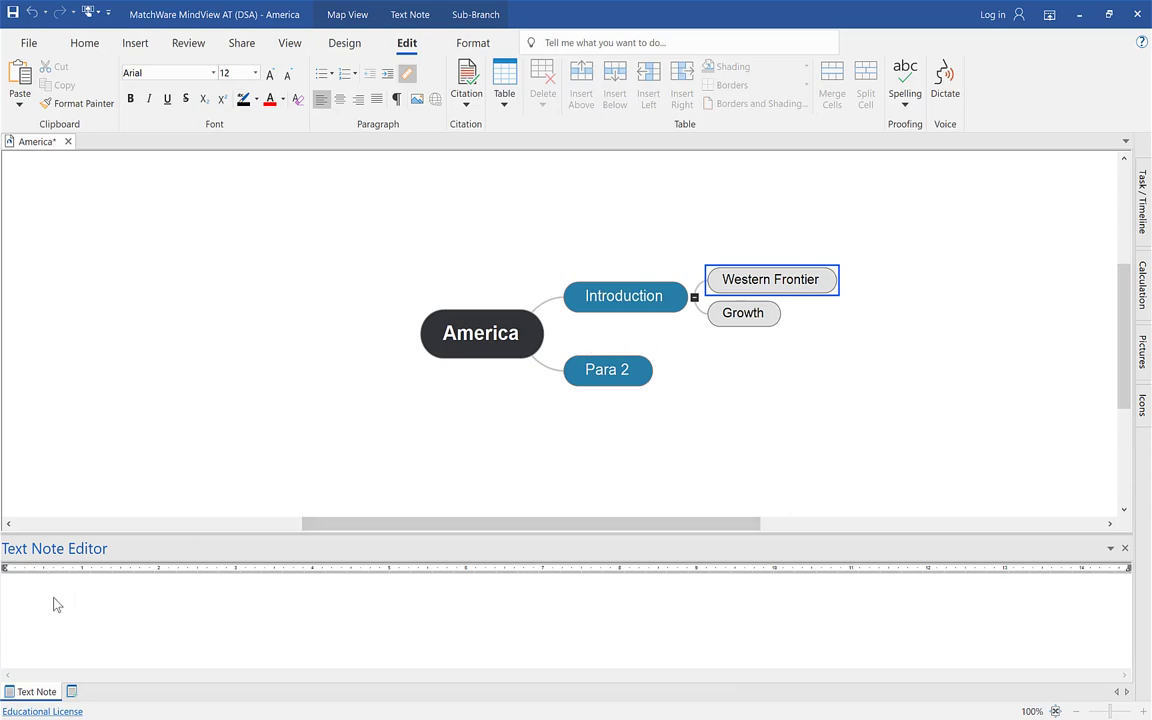
Step: Paste the abstract excerpt into the Western Frontier branch's text note and trim it to end at "as a new entry."
{"action": "key", "text": "ctrl+v"}
{"action": "key", "text": "BackSpace"}
{"action": "key", "text": "BackSpace"}
{"action": "key", "text": "BackSpace"}
{"action": "key", "text": "BackSpace"}
{"action": "key", "text": "BackSpace"}
{"action": "key", "text": "BackSpace"}
{"action": "key", "text": "BackSpace"}
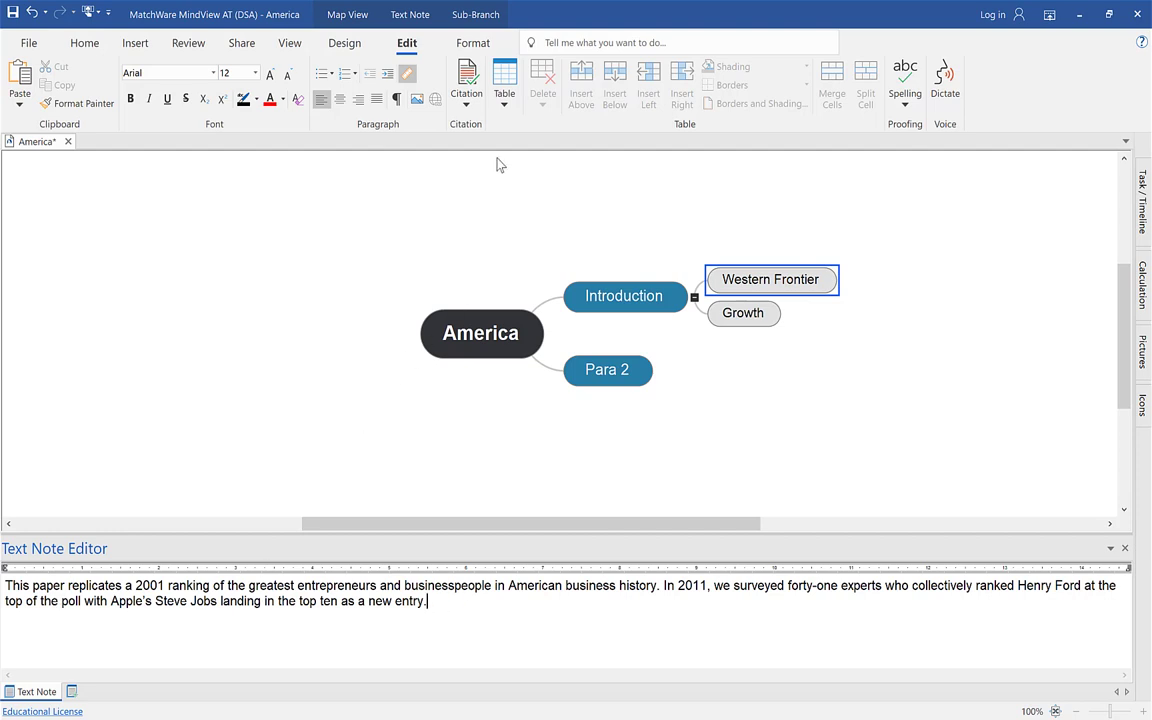
Step: Insert a citation of the first America for Americans source at the end of the Western Frontier text note
{"action": "left_click", "coordinate": [466, 104]}
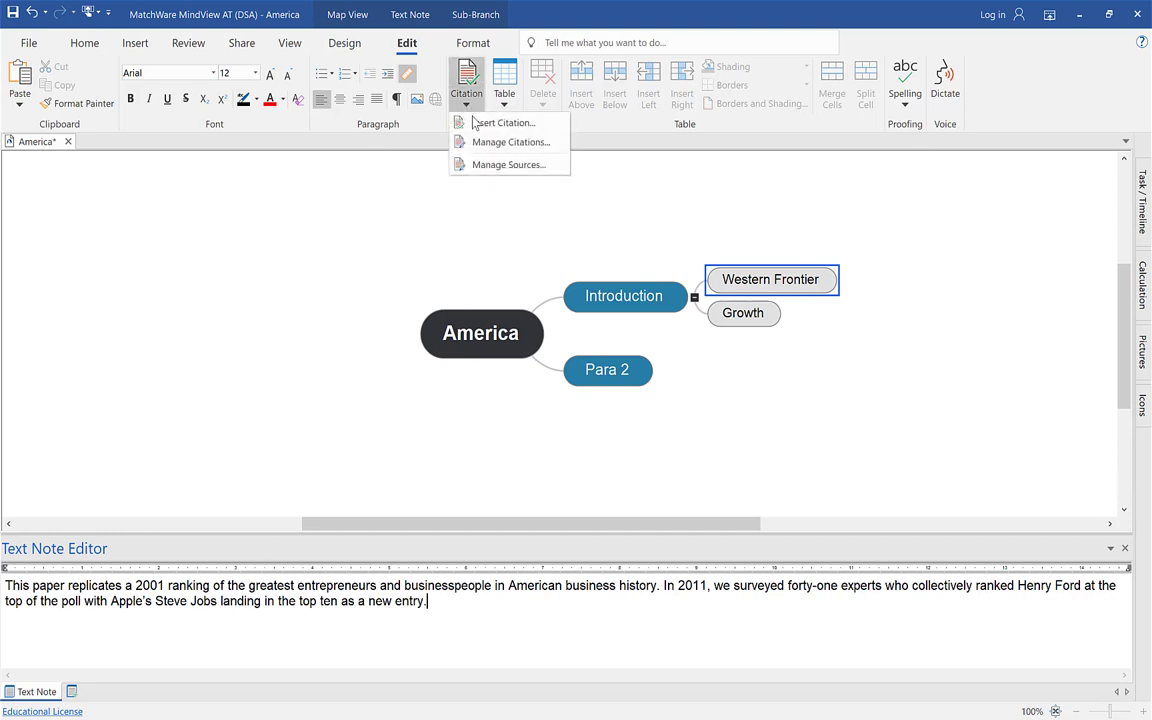
{"action": "left_click", "coordinate": [478, 122]}
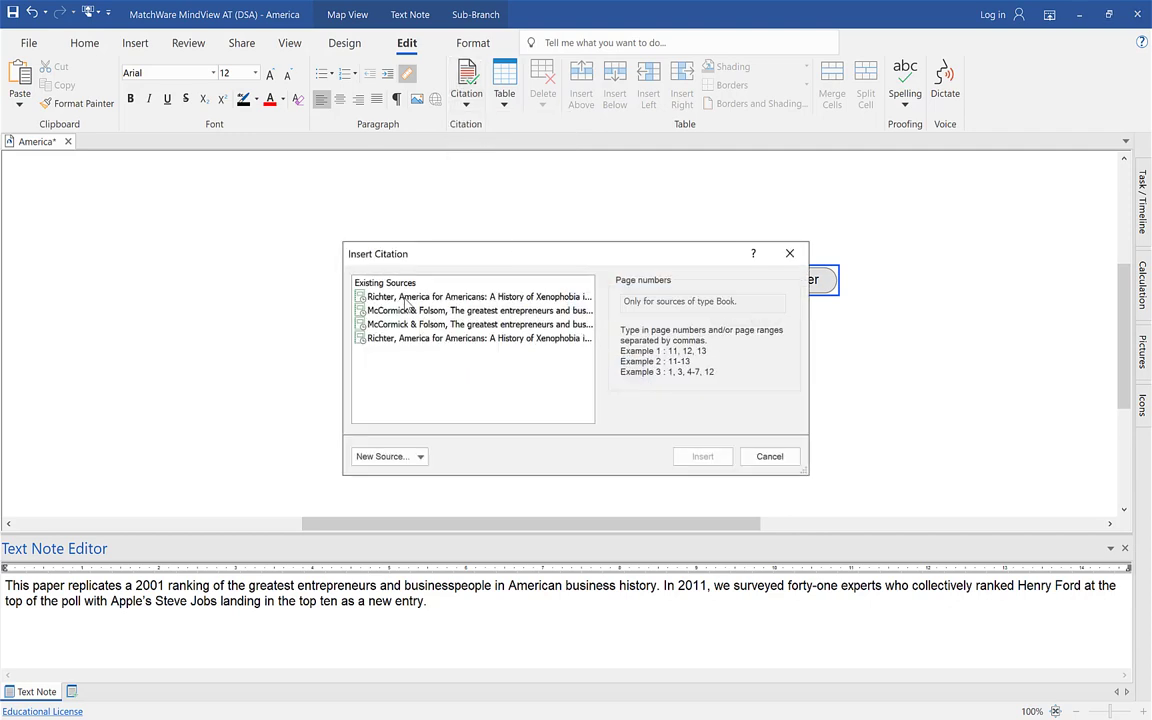
{"action": "left_click", "coordinate": [405, 298]}
{"action": "left_click", "coordinate": [702, 456]}
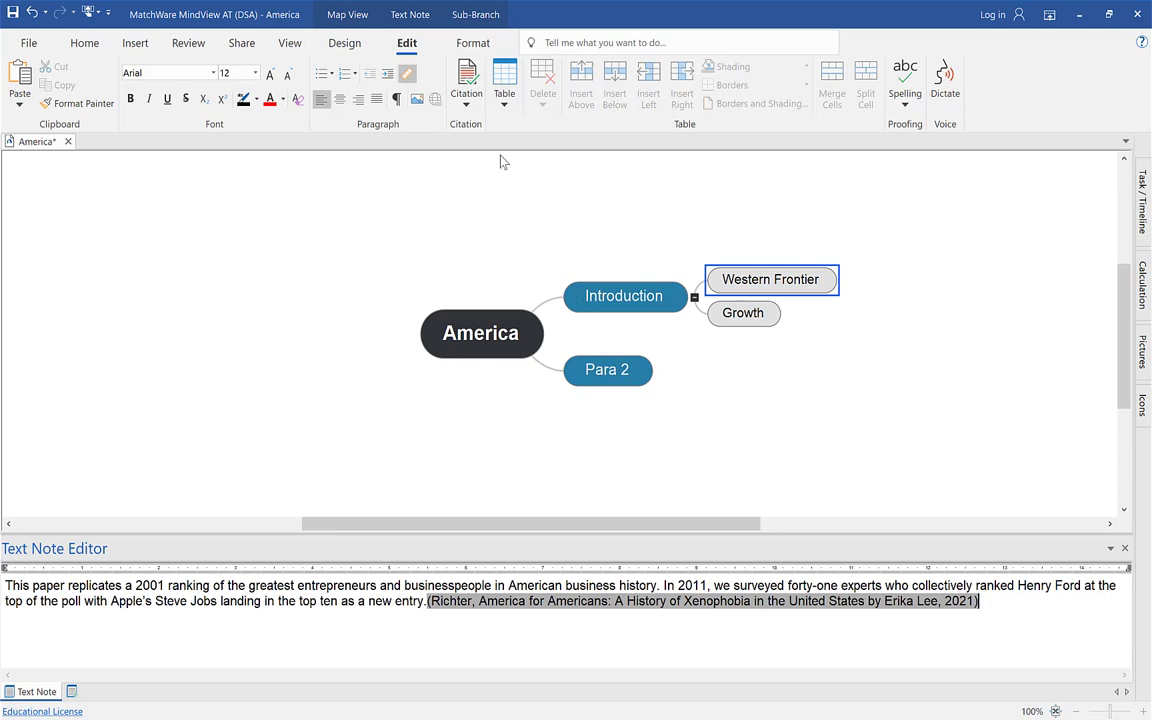
Step: Delete the last three entries from the map's sources, keeping only the first America for Americans source
{"action": "left_click", "coordinate": [470, 107]}
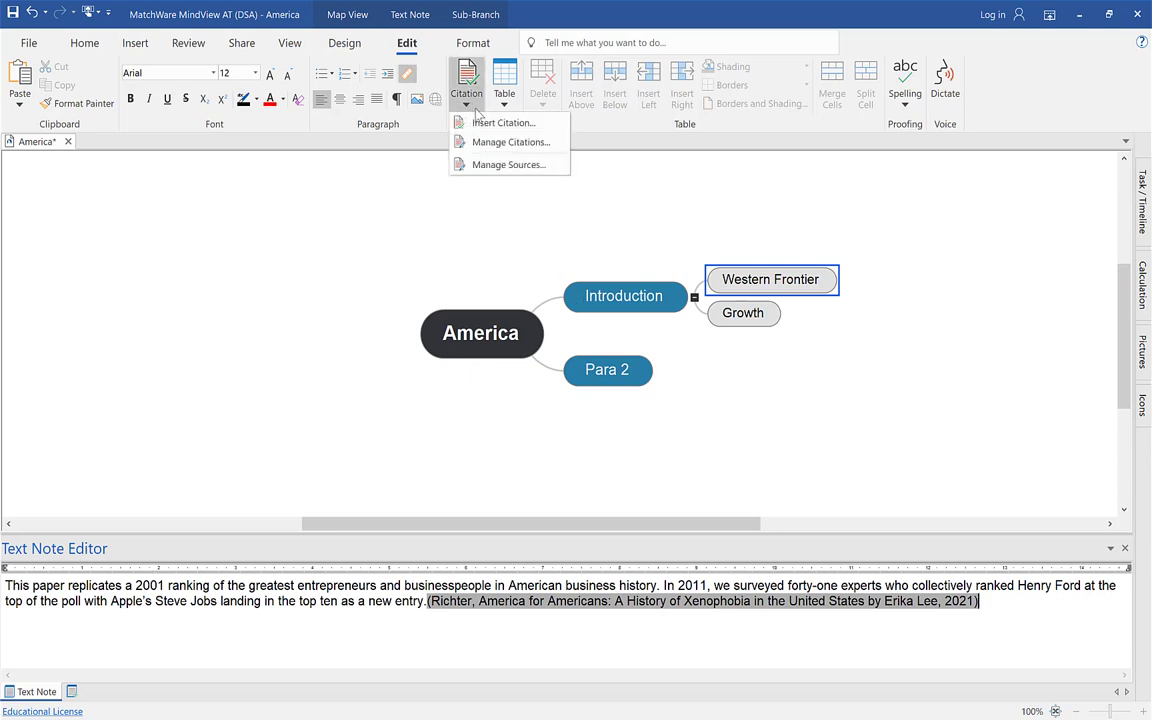
{"action": "left_click", "coordinate": [487, 165]}
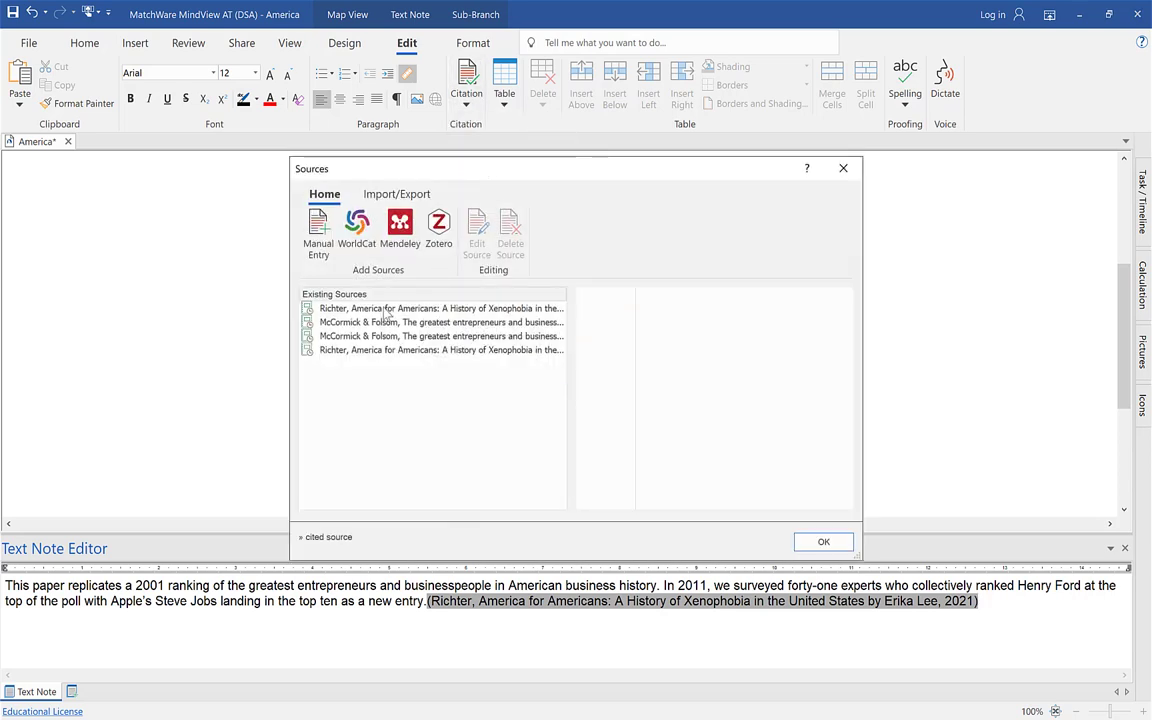
{"action": "left_click", "coordinate": [359, 323]}
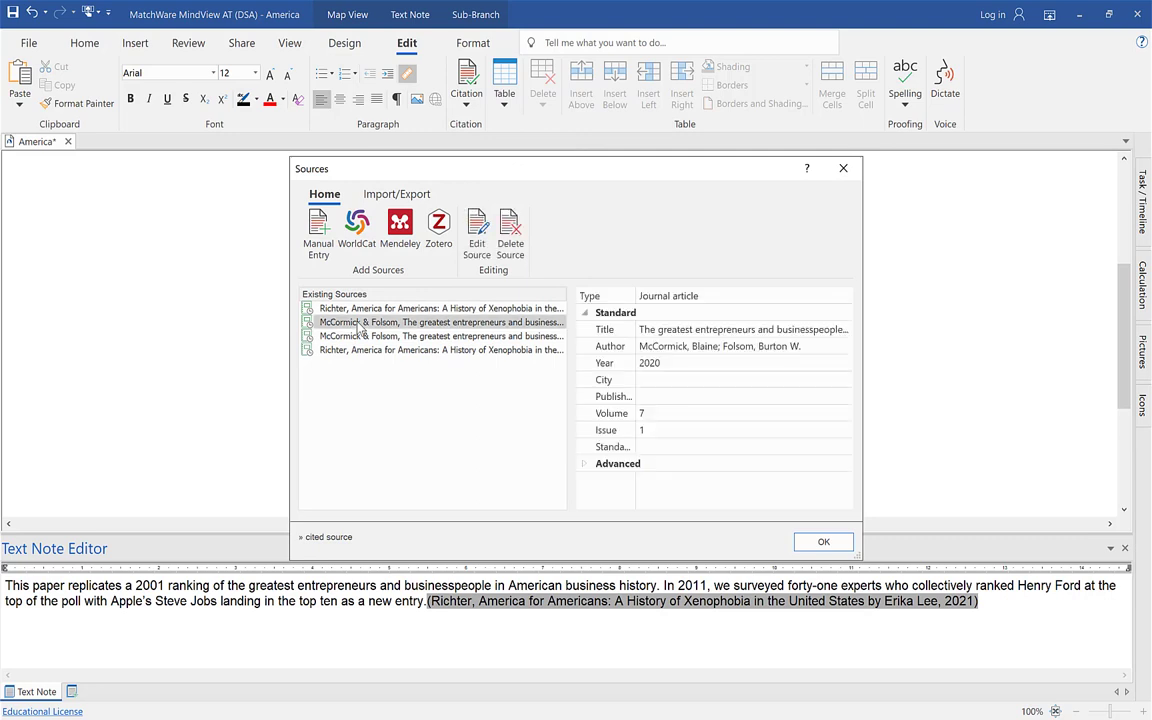
{"action": "left_click", "coordinate": [358, 351], "text": "shift"}
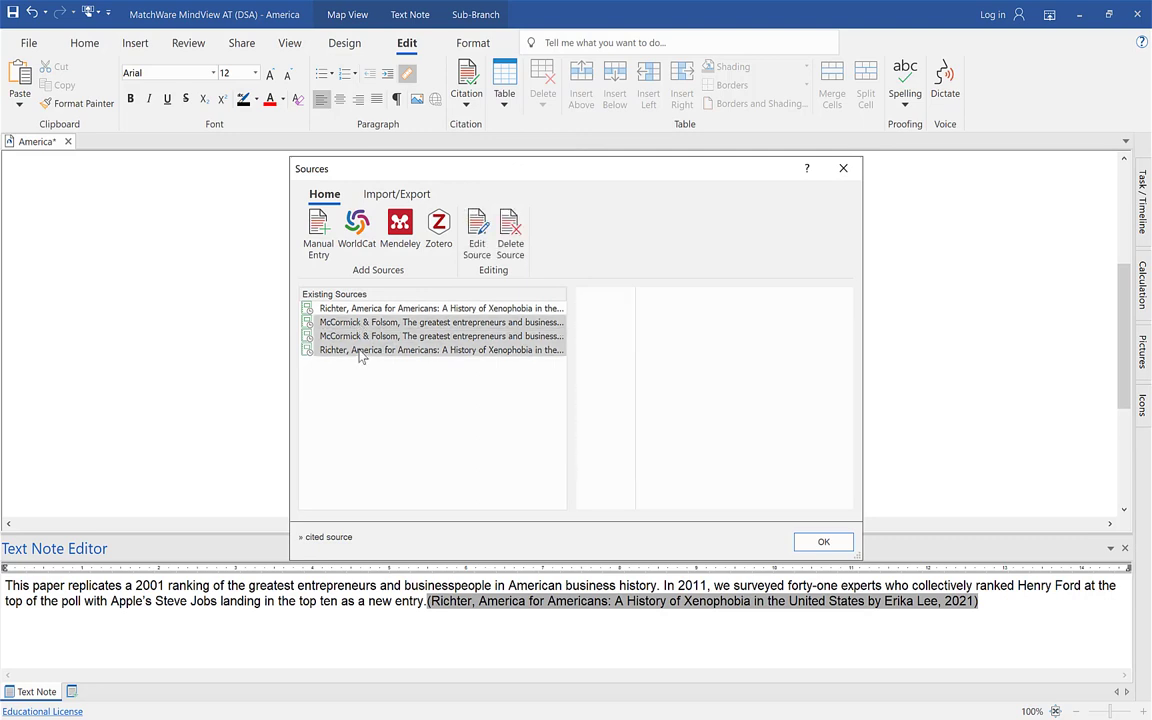
{"action": "left_click", "coordinate": [510, 232]}
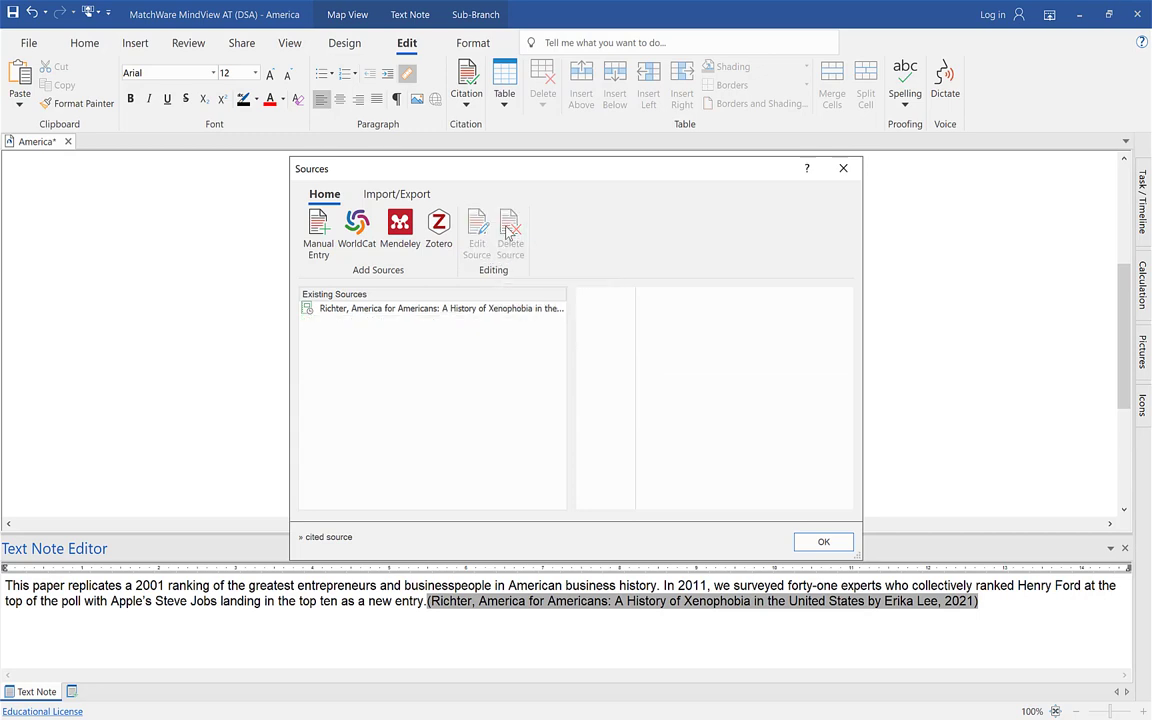
{"action": "left_click", "coordinate": [822, 541]}
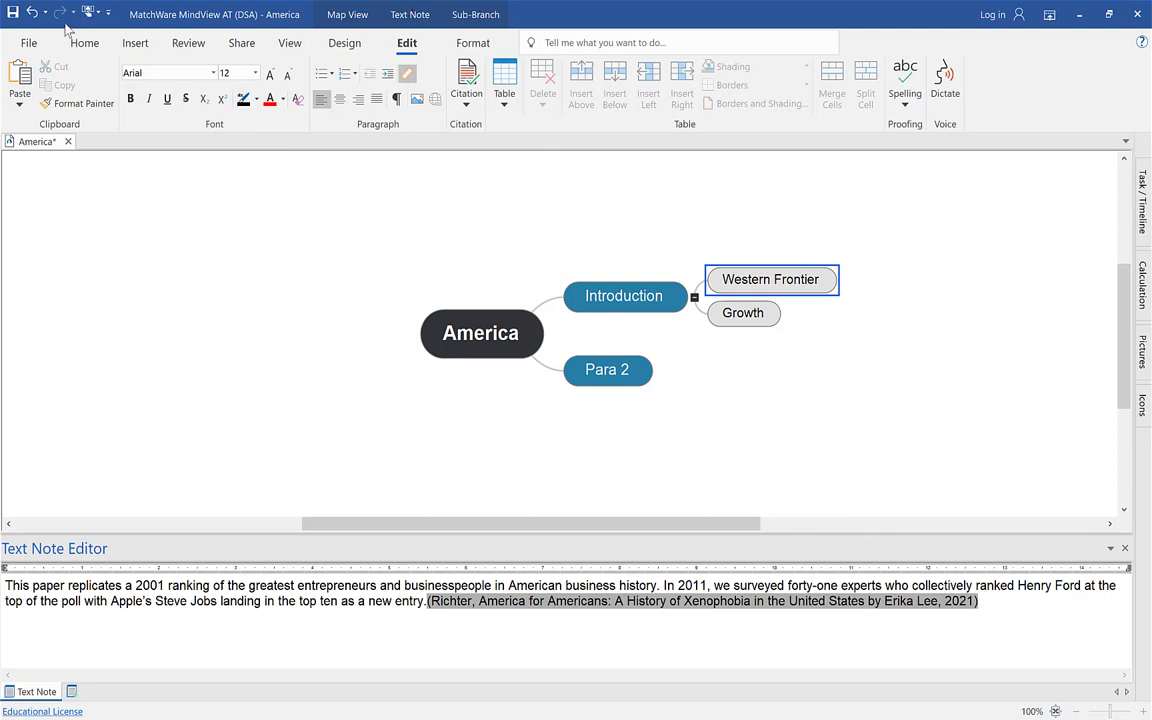
Step: Set up a custom Microsoft Word export of the map with the additional citation style OSCOLA (Oxford University Standard for Citation of Legal Authorities)
{"action": "left_click", "coordinate": [28, 44]}
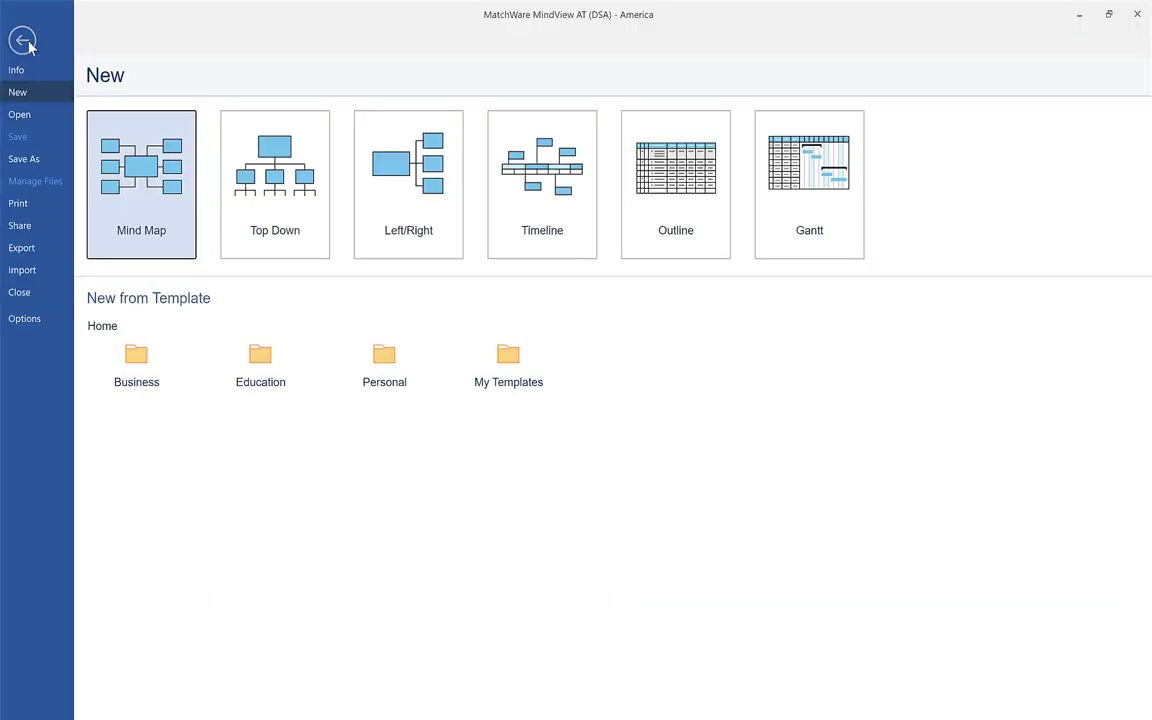
{"action": "left_click", "coordinate": [36, 248]}
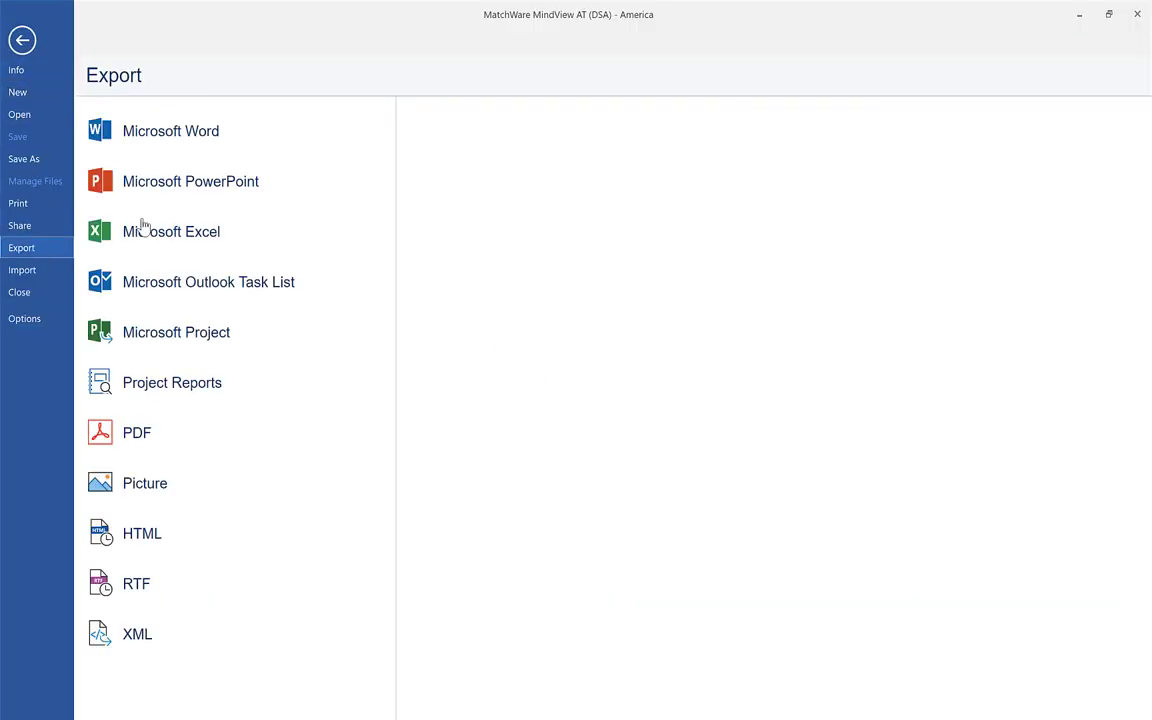
{"action": "left_click", "coordinate": [168, 128]}
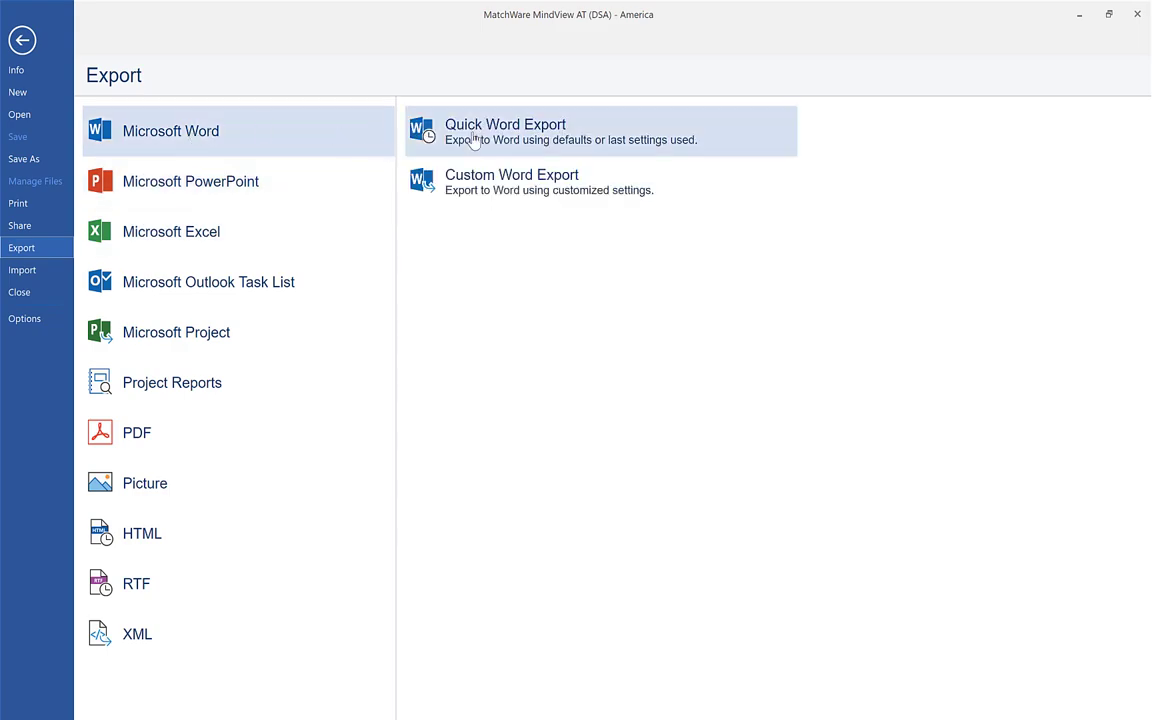
{"action": "left_click", "coordinate": [493, 190]}
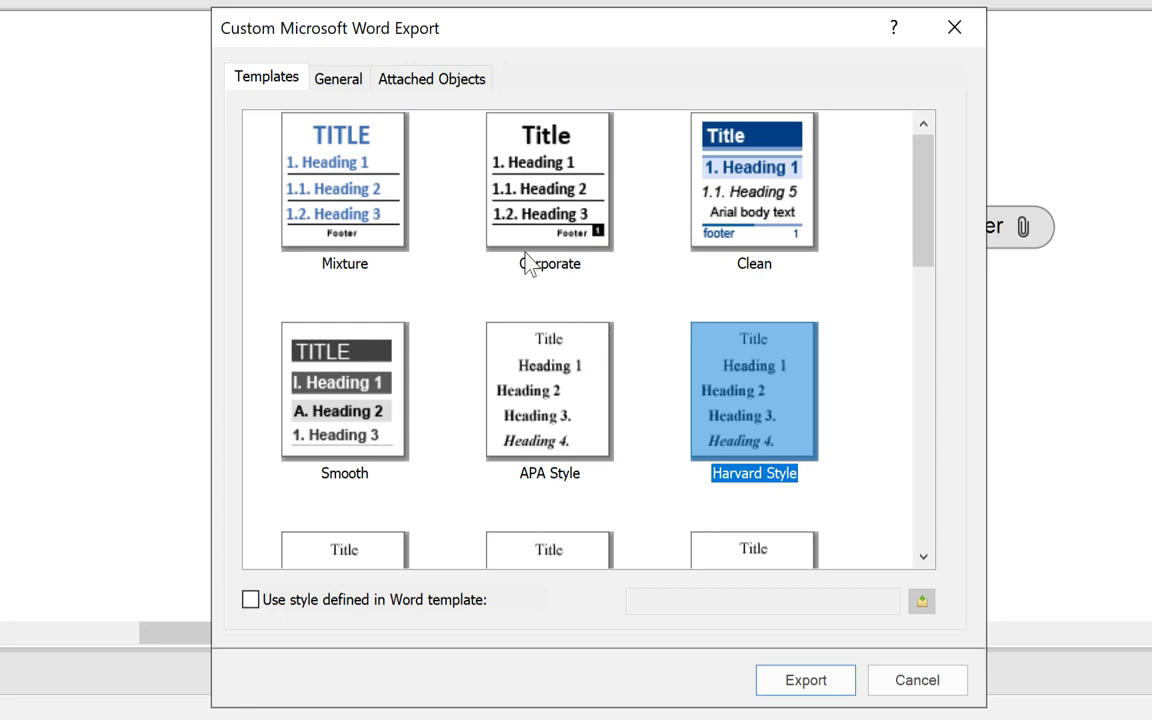
{"action": "left_click", "coordinate": [352, 84]}
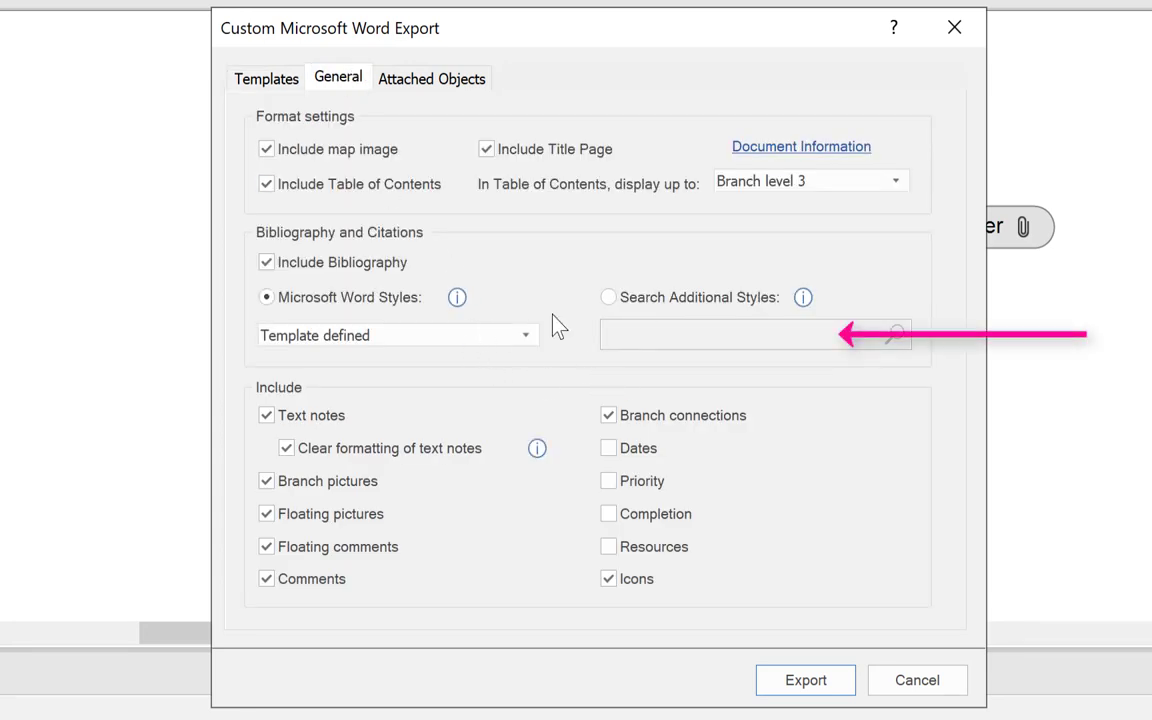
{"action": "left_click", "coordinate": [608, 299]}
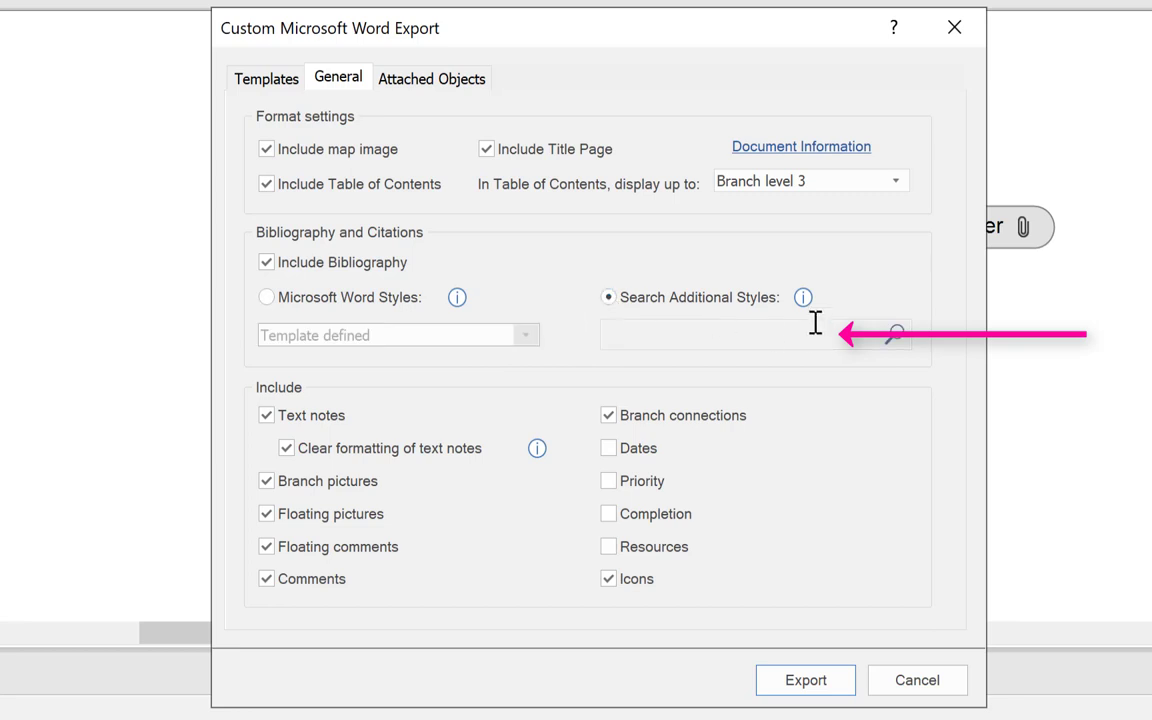
{"action": "left_click", "coordinate": [897, 336]}
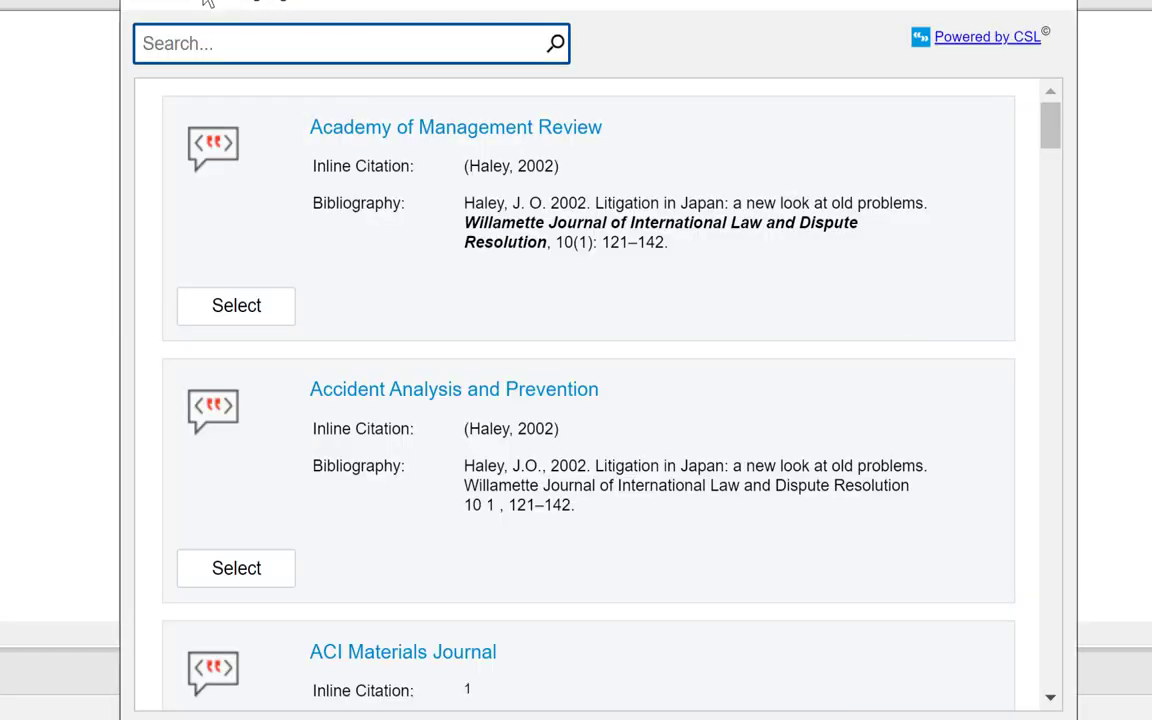
{"action": "type", "text": "oscola"}
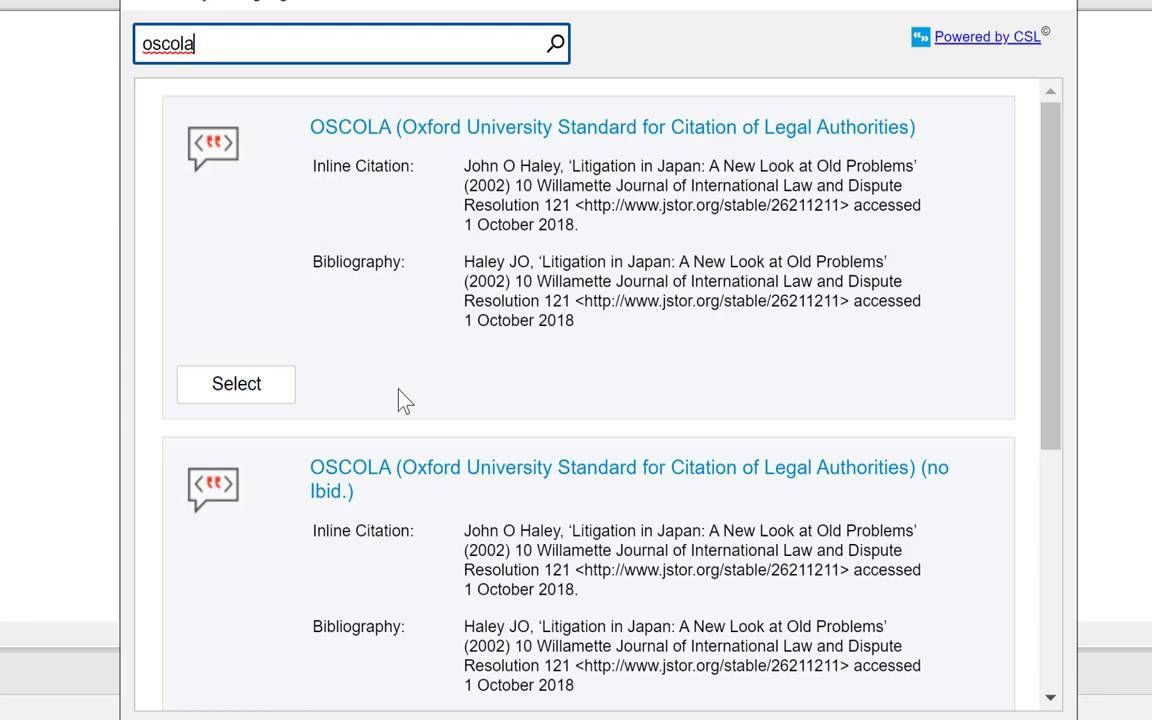
{"action": "left_click", "coordinate": [232, 390]}
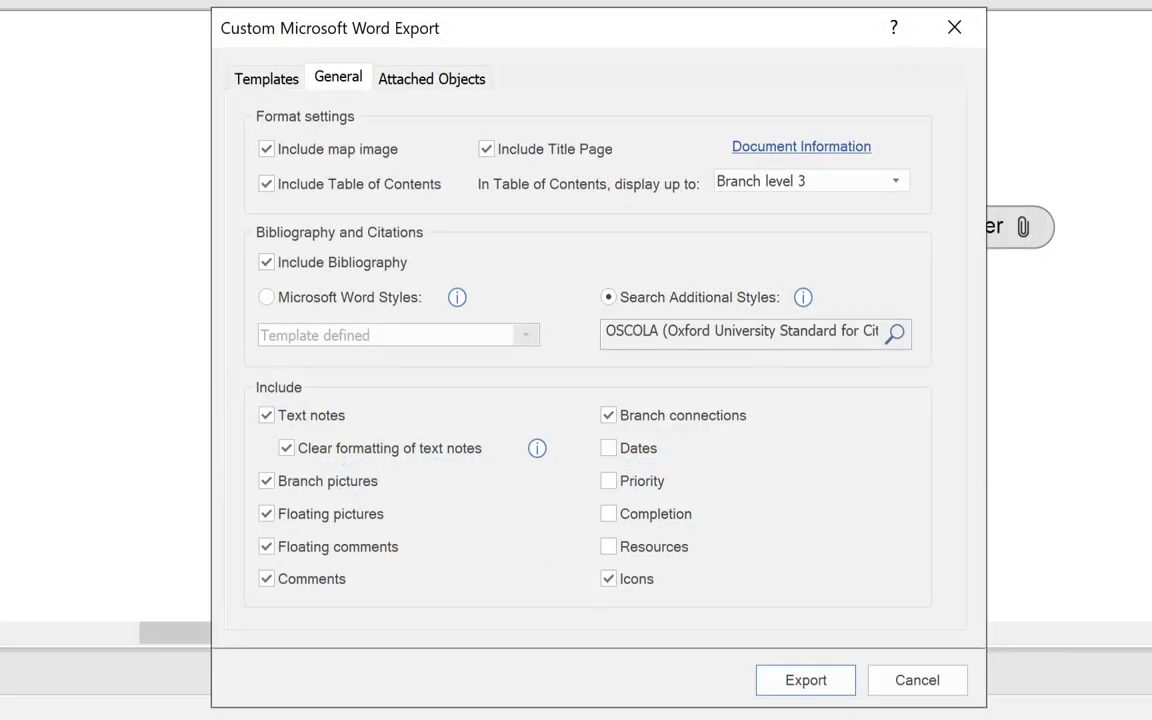
Step: Export the map to the Desktop as the Word document America, updating its fields and only the page numbers of the table of contents
{"action": "left_click", "coordinate": [806, 686]}
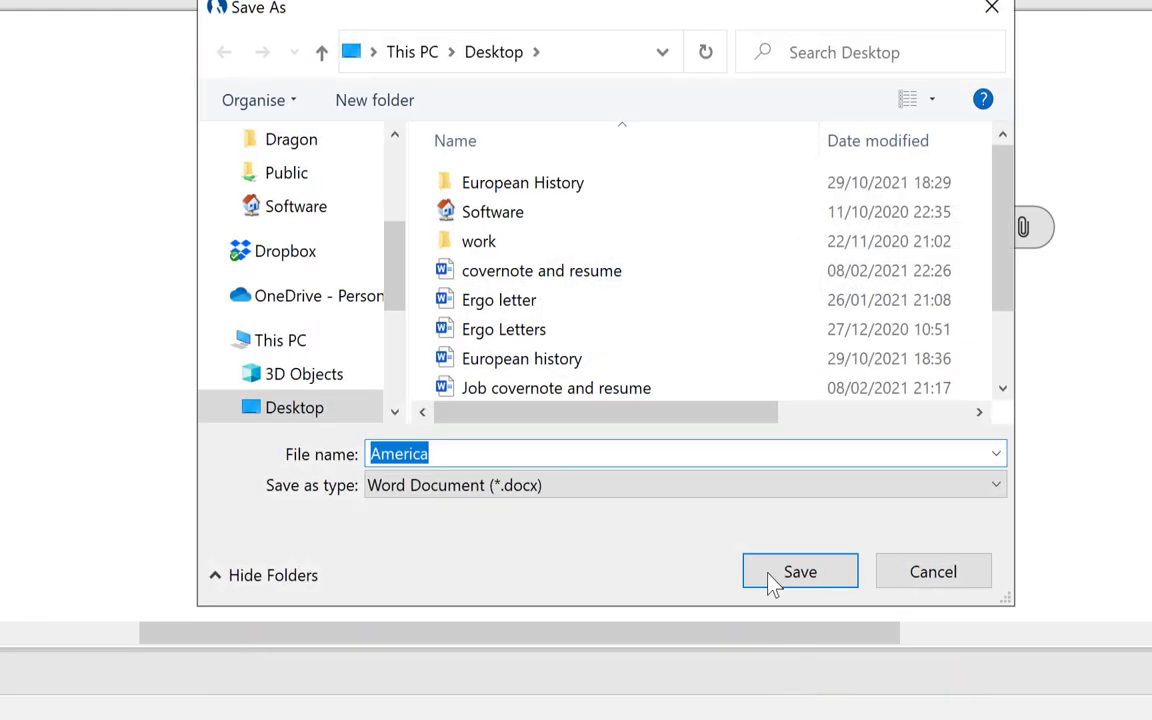
{"action": "left_click", "coordinate": [780, 577]}
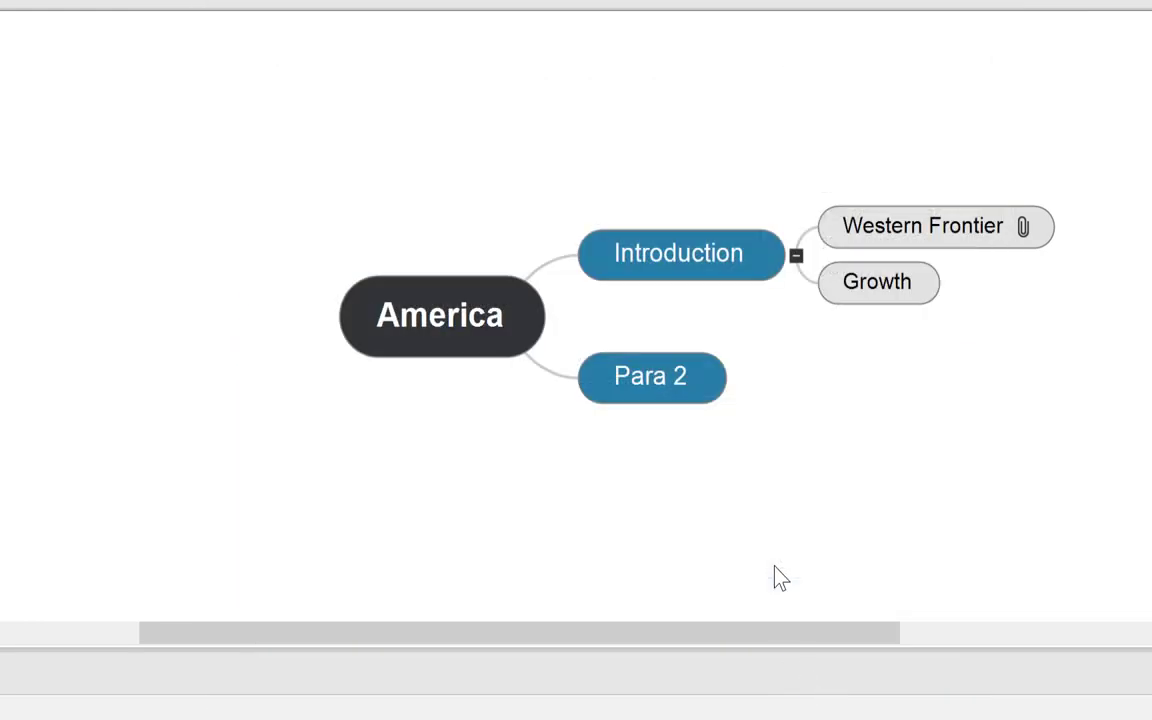
{"action": "left_click", "coordinate": [618, 418]}
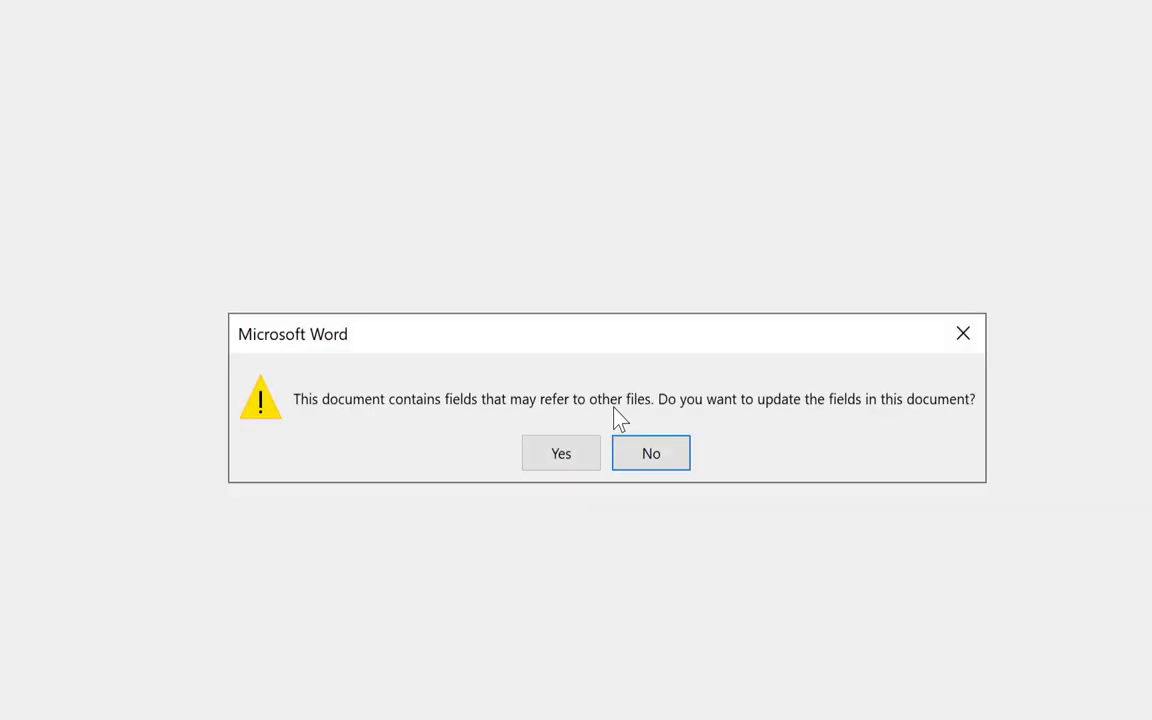
{"action": "left_click", "coordinate": [556, 458]}
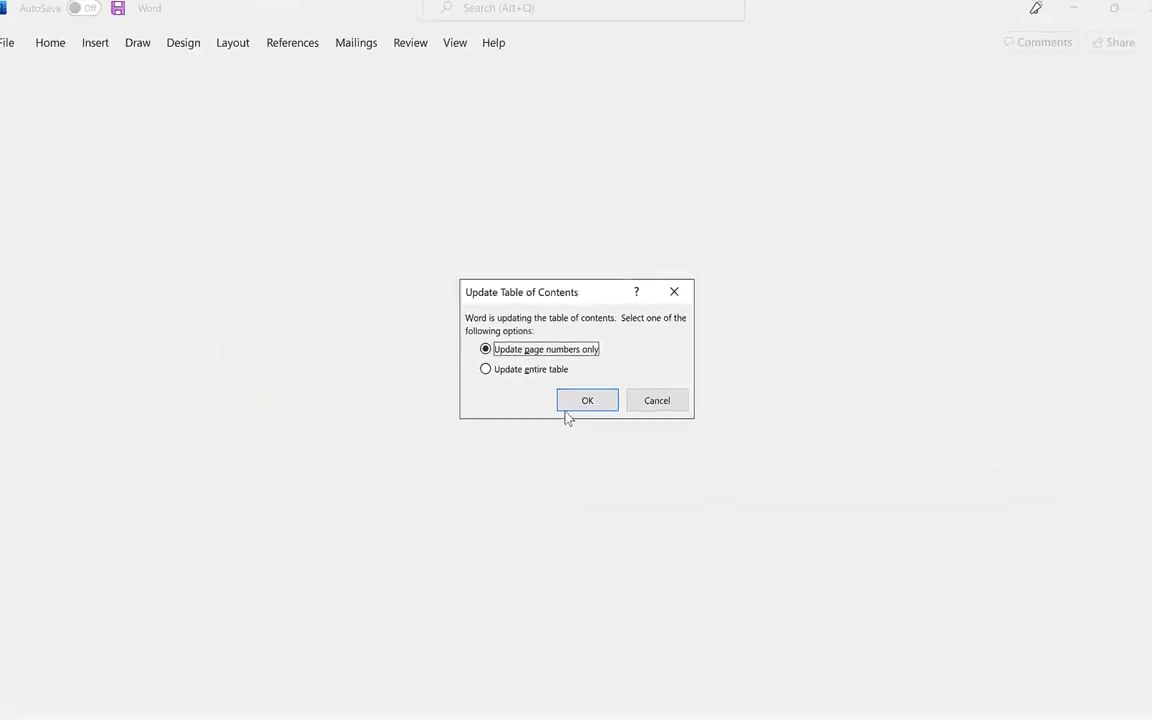
{"action": "left_click", "coordinate": [586, 400]}
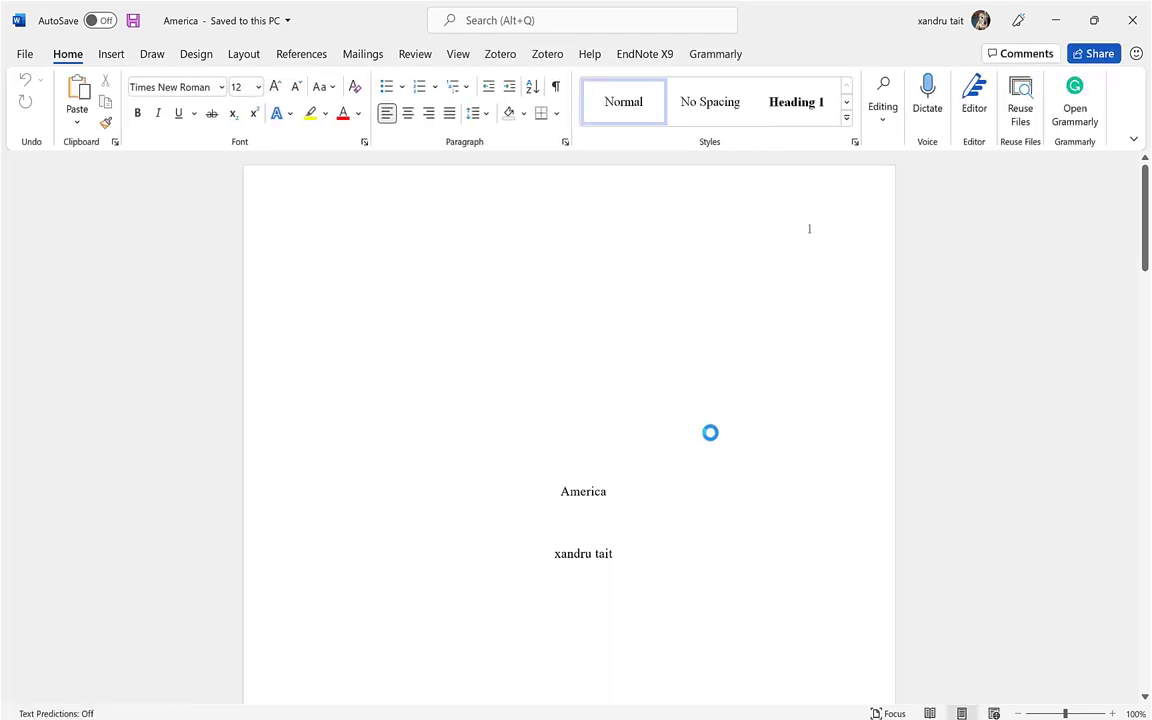
Step: Review the exported America document's map image, table of contents, Western Frontier citation and References page
{"action": "scroll", "coordinate": [710, 432], "scroll_direction": "down", "scroll_amount": 10}
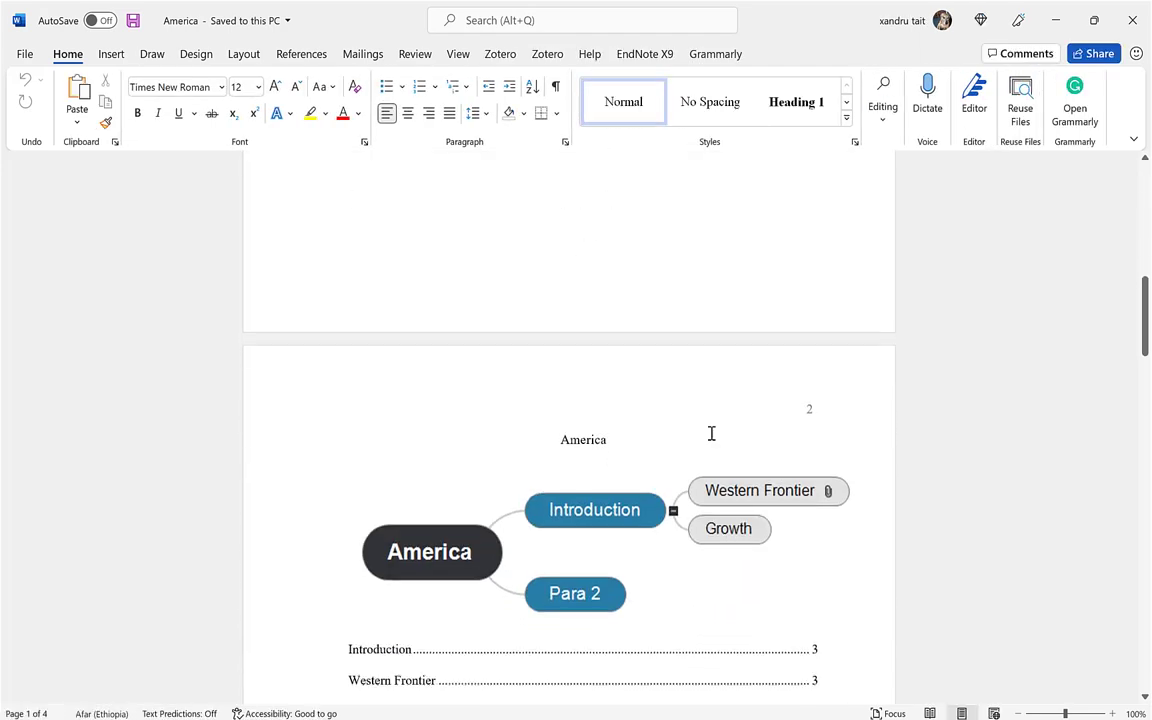
{"action": "scroll", "coordinate": [711, 433], "scroll_direction": "down", "scroll_amount": 1}
{"action": "scroll", "coordinate": [711, 433], "scroll_direction": "down", "scroll_amount": 13}
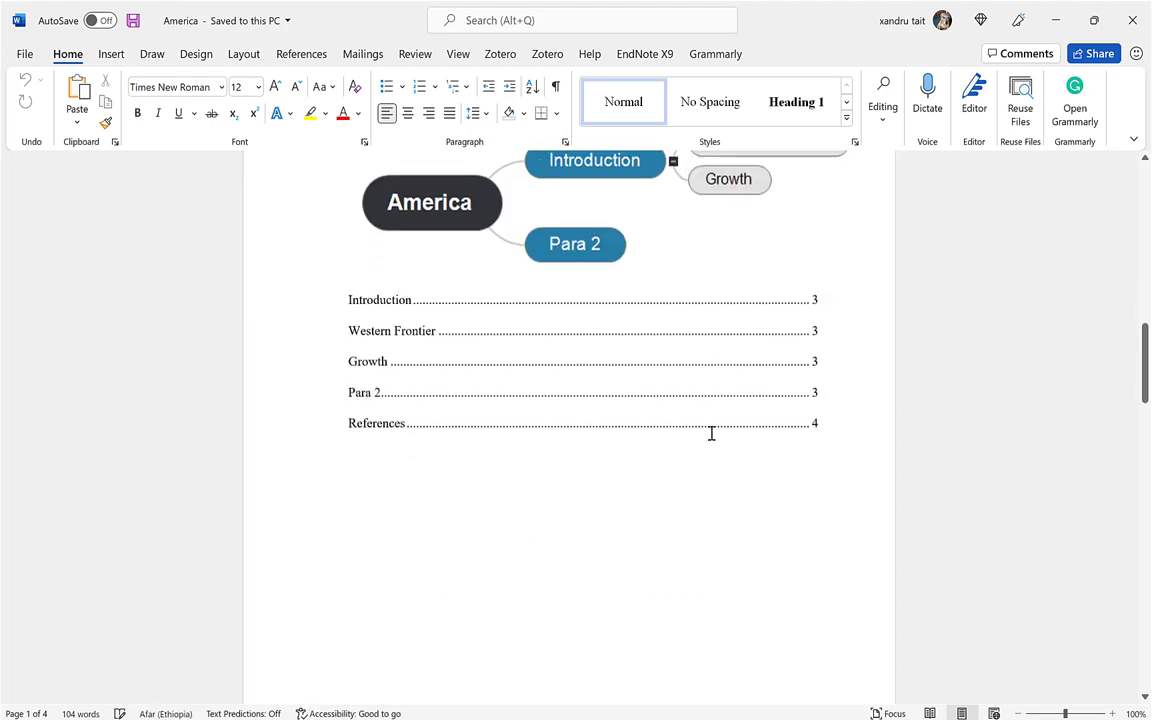
{"action": "scroll", "coordinate": [711, 440], "scroll_direction": "down", "scroll_amount": 2}
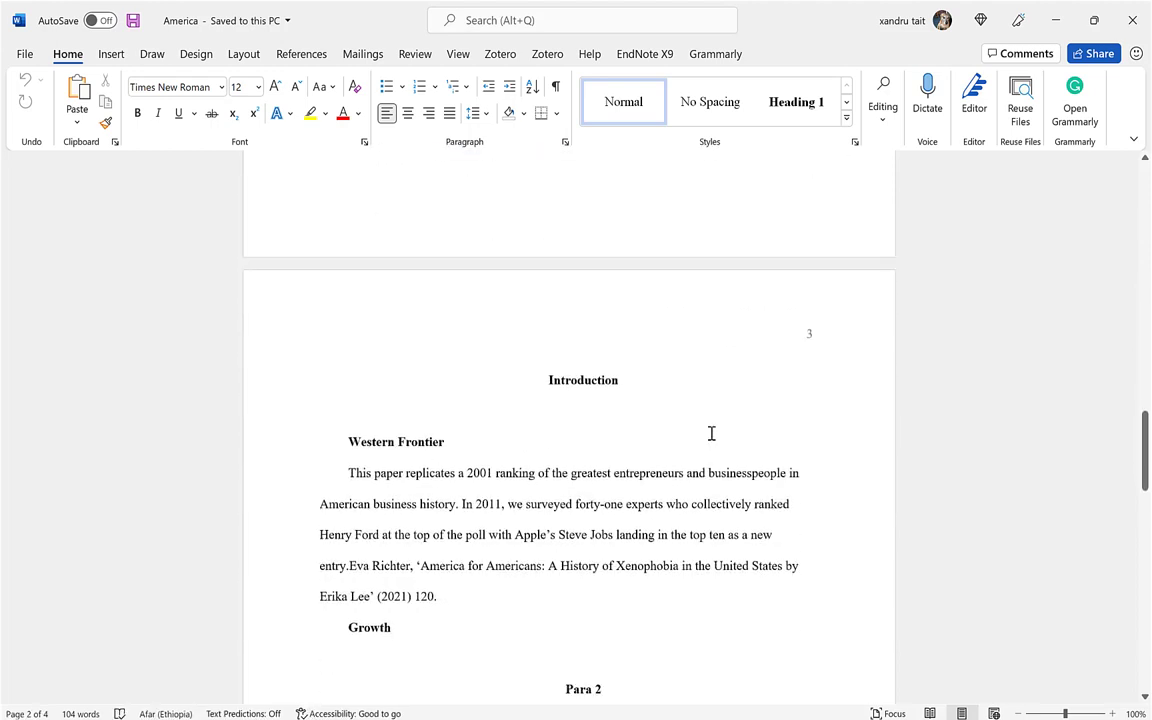
{"action": "scroll", "coordinate": [711, 433], "scroll_direction": "down", "scroll_amount": 15}
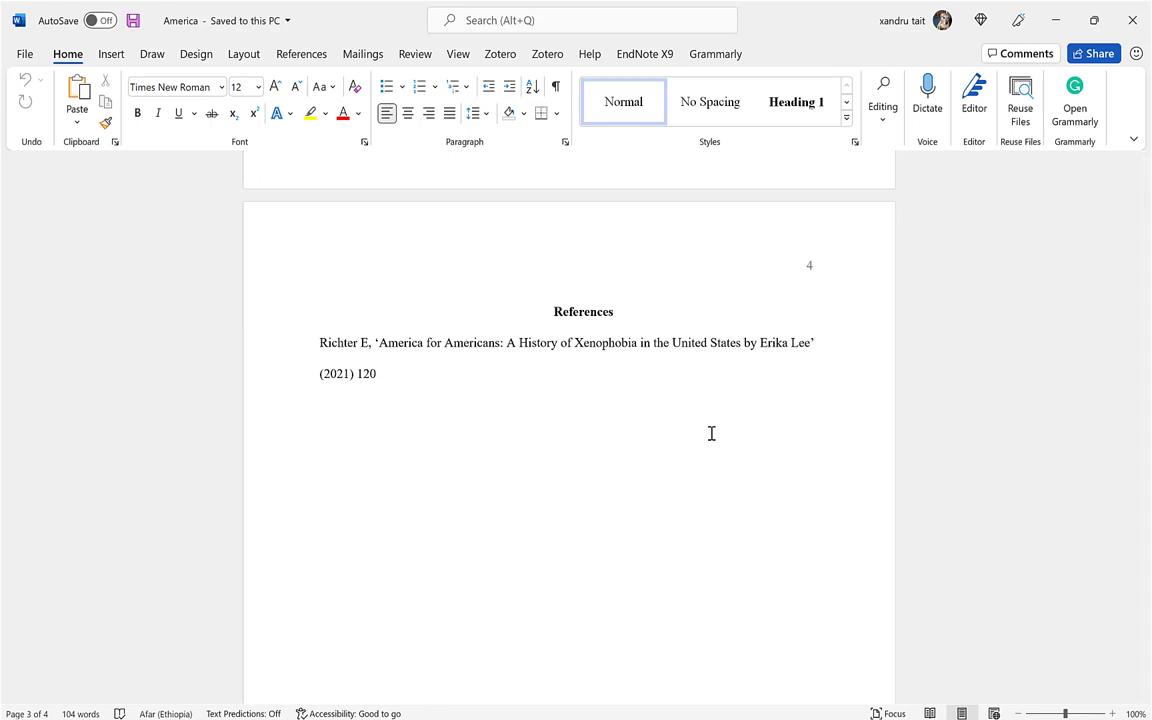
{"action": "scroll", "coordinate": [711, 433], "scroll_direction": "up", "scroll_amount": 15}
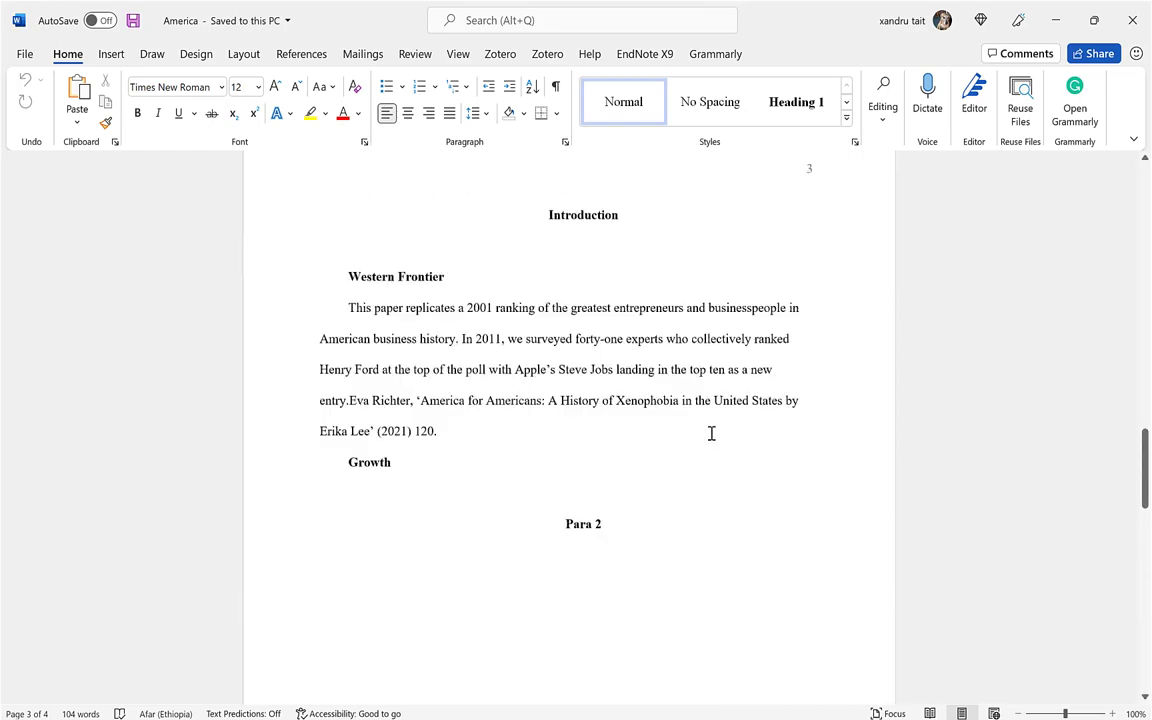
{"action": "scroll", "coordinate": [711, 437], "scroll_direction": "up", "scroll_amount": 3}
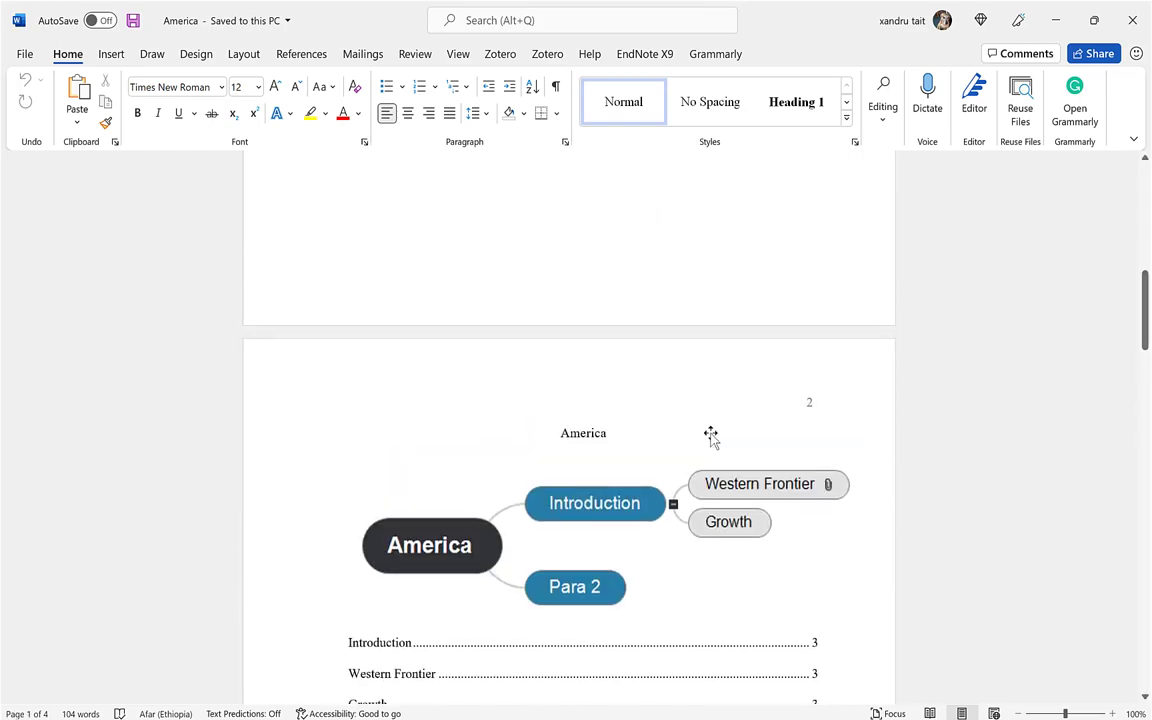
Step: Close the exported Word document and, back in MindView, open the source manager from the Western Frontier branch's text note
{"action": "left_click", "coordinate": [1146, 10]}
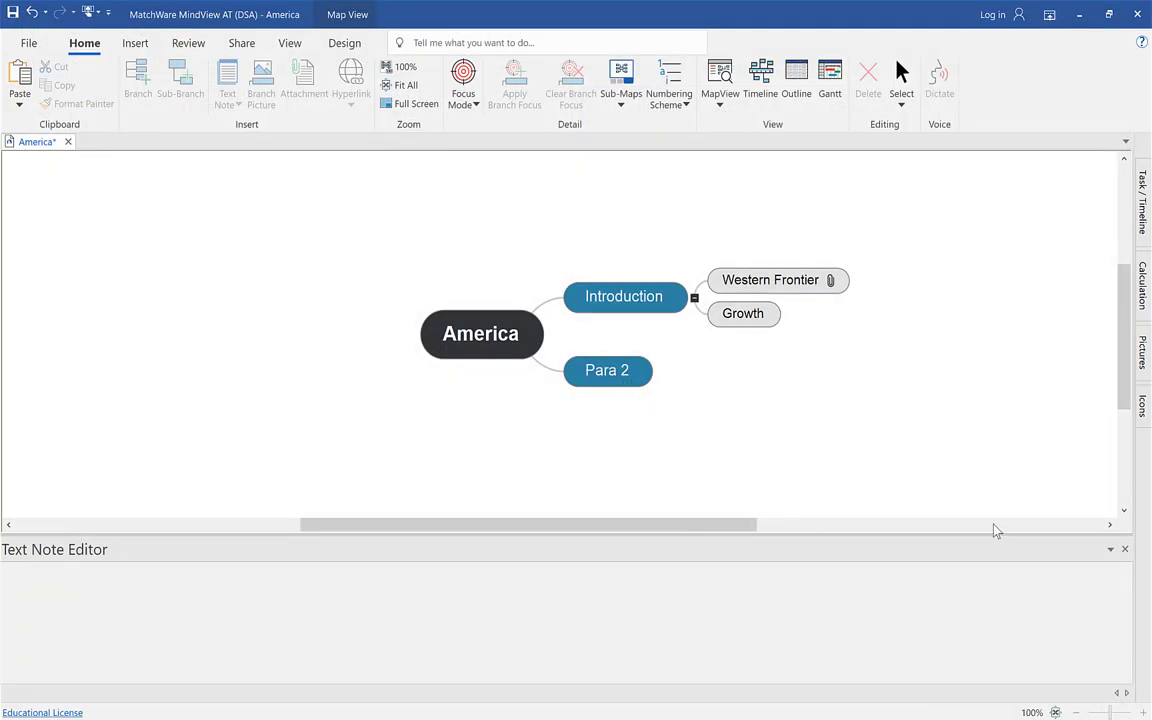
{"action": "left_click", "coordinate": [1124, 549]}
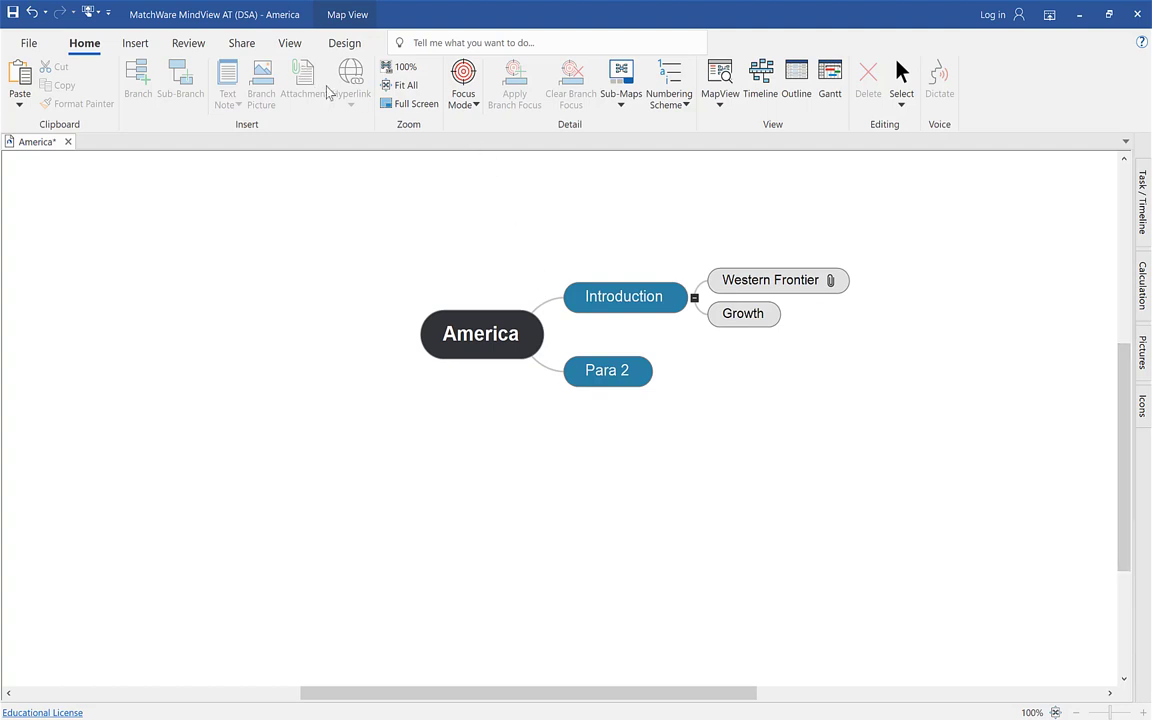
{"action": "left_click", "coordinate": [777, 280]}
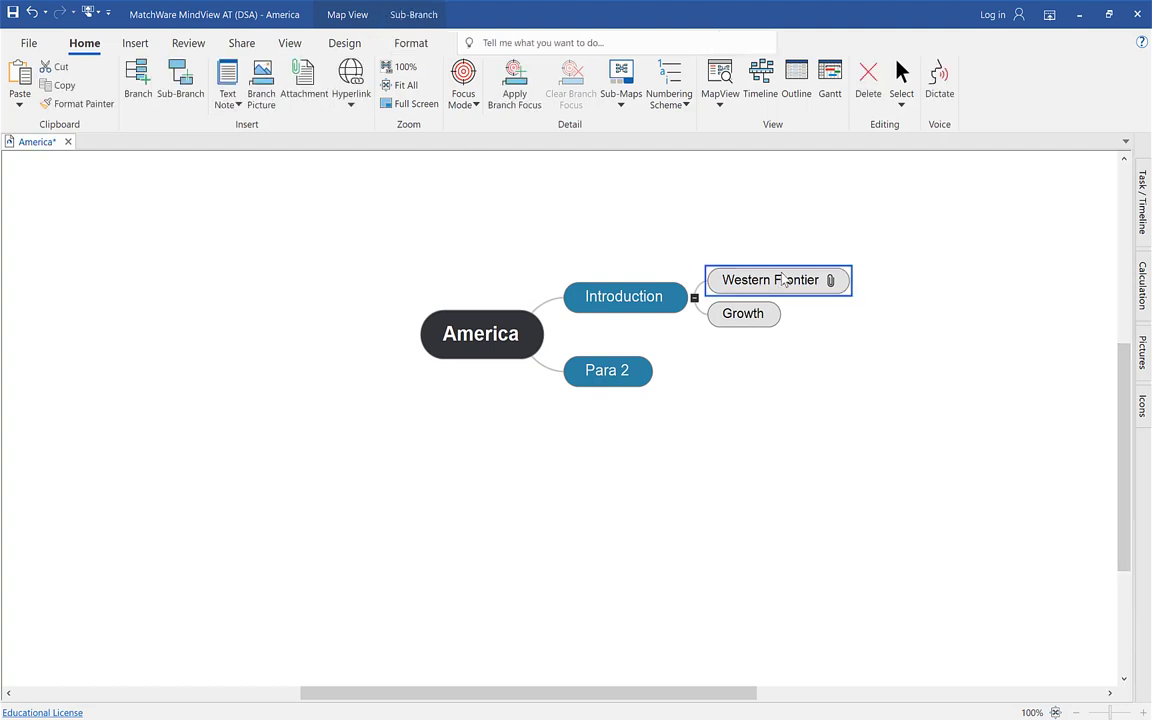
{"action": "left_click", "coordinate": [831, 281]}
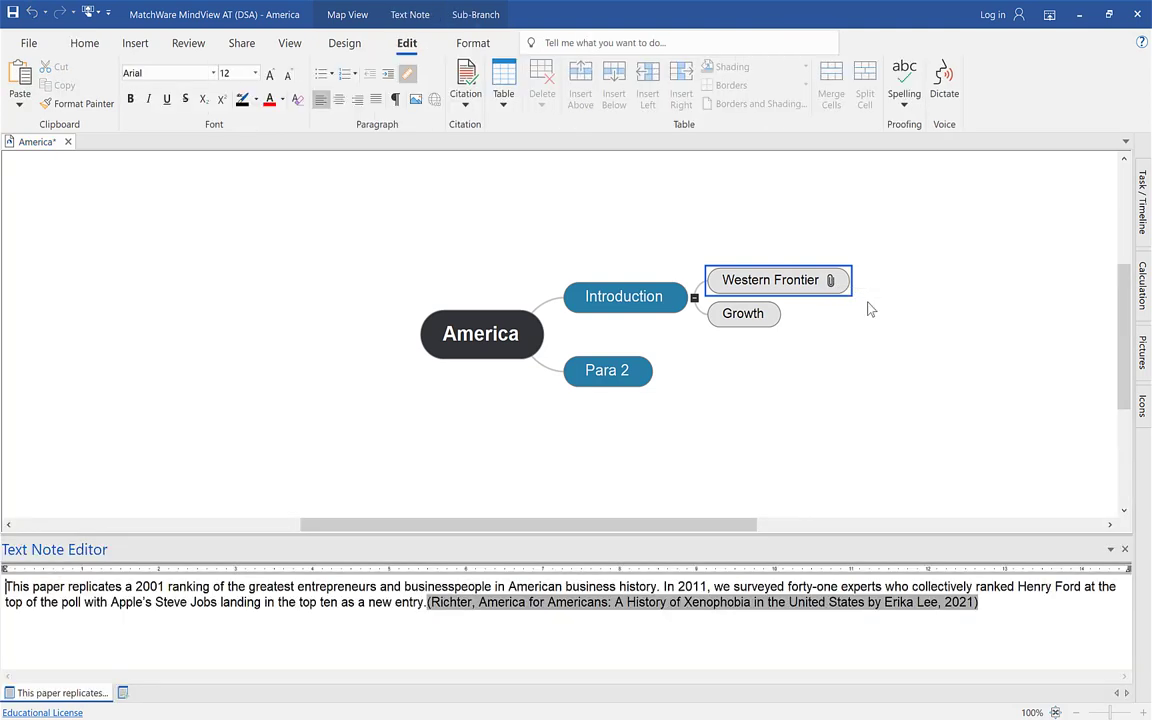
{"action": "left_click", "coordinate": [463, 104]}
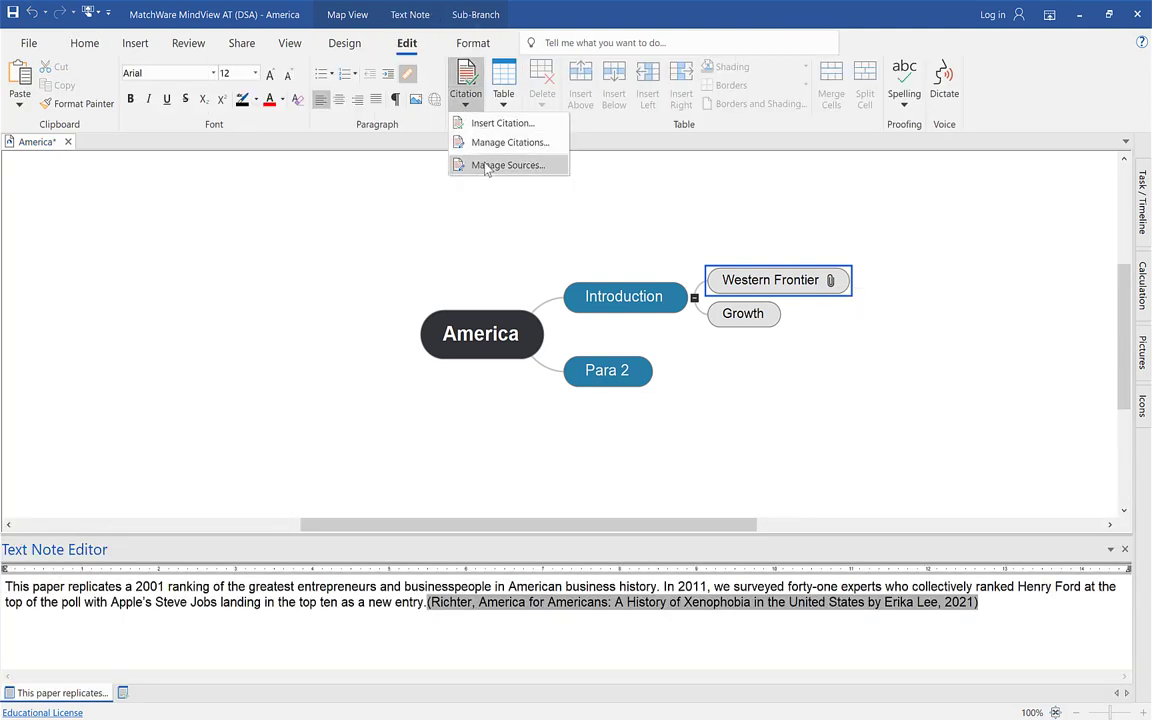
{"action": "left_click", "coordinate": [481, 166]}
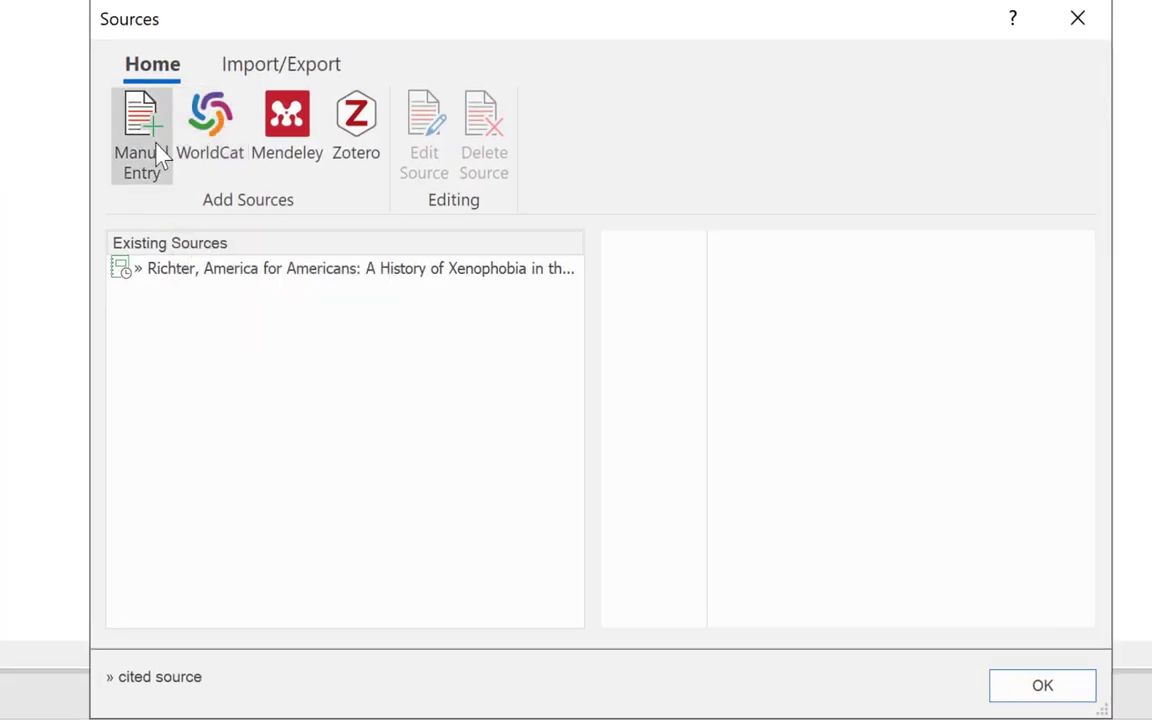
Step: Search WorldCat for a new source with the term History, restricted to Books
{"action": "left_click", "coordinate": [212, 125]}
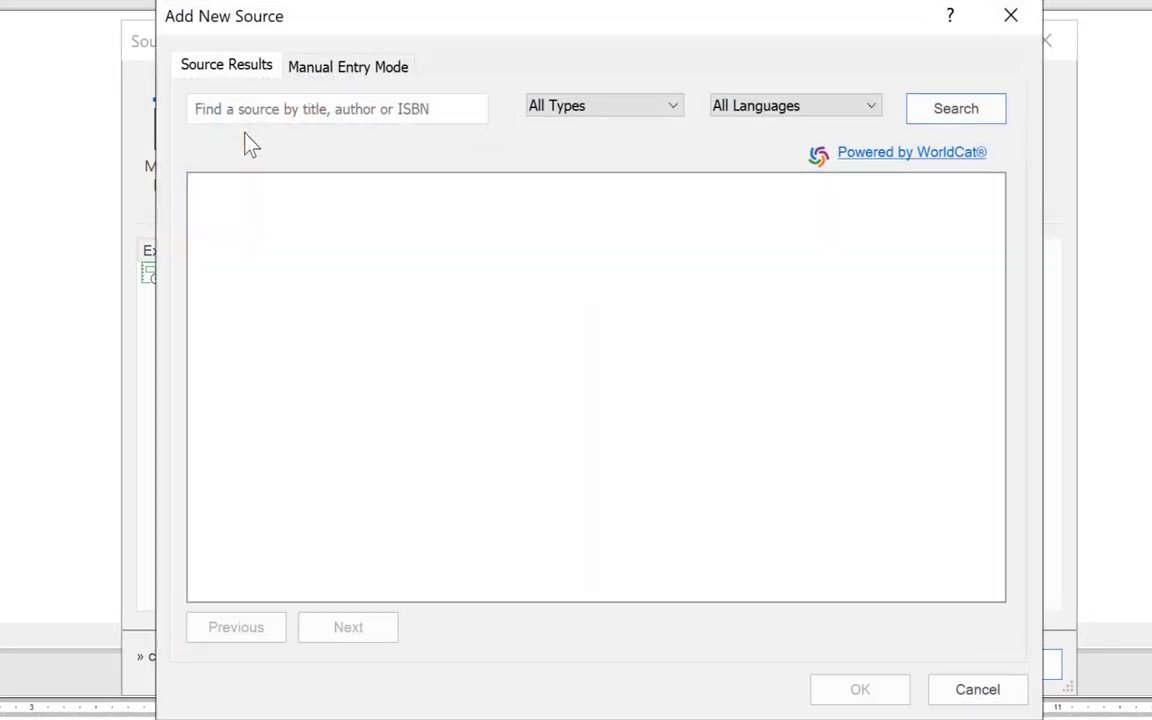
{"action": "left_click", "coordinate": [267, 108]}
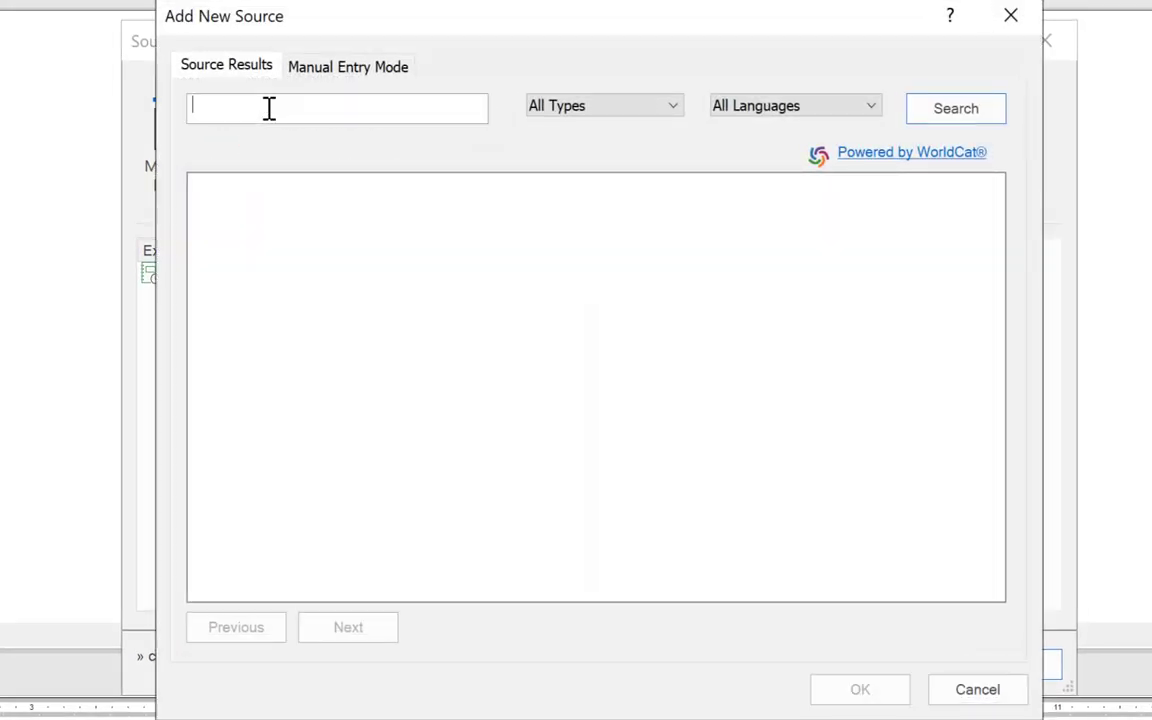
{"action": "type", "text": "History"}
{"action": "left_click", "coordinate": [549, 114]}
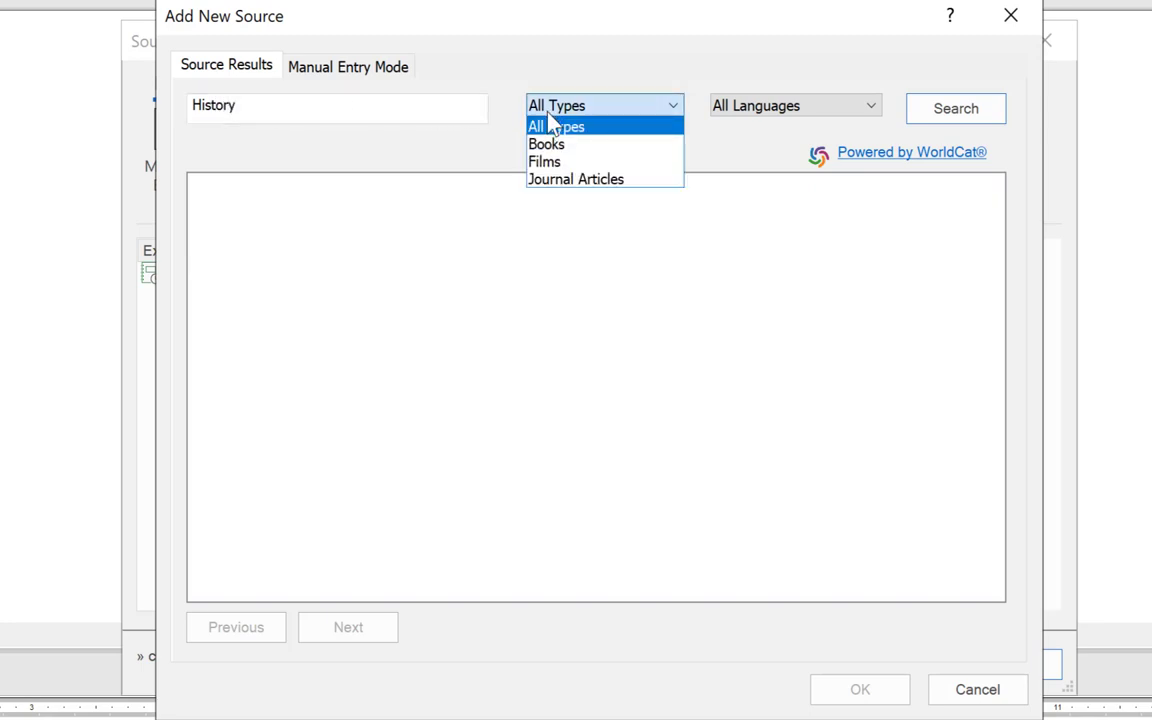
{"action": "left_click", "coordinate": [567, 143]}
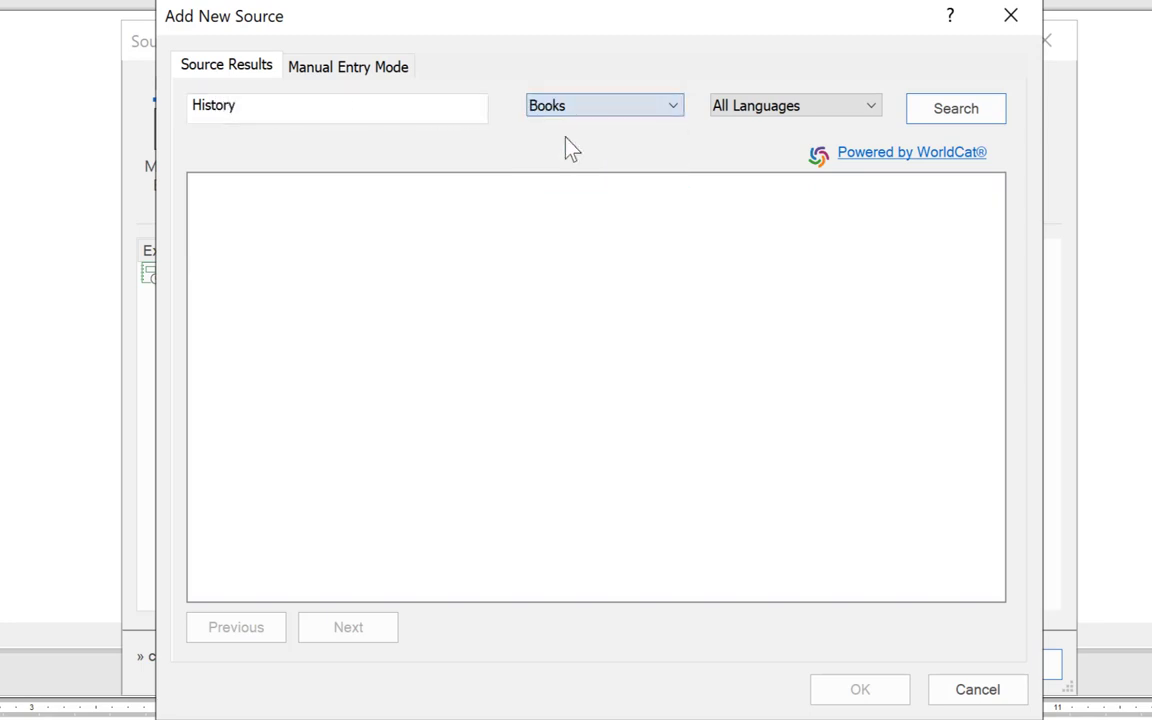
{"action": "left_click", "coordinate": [933, 108]}
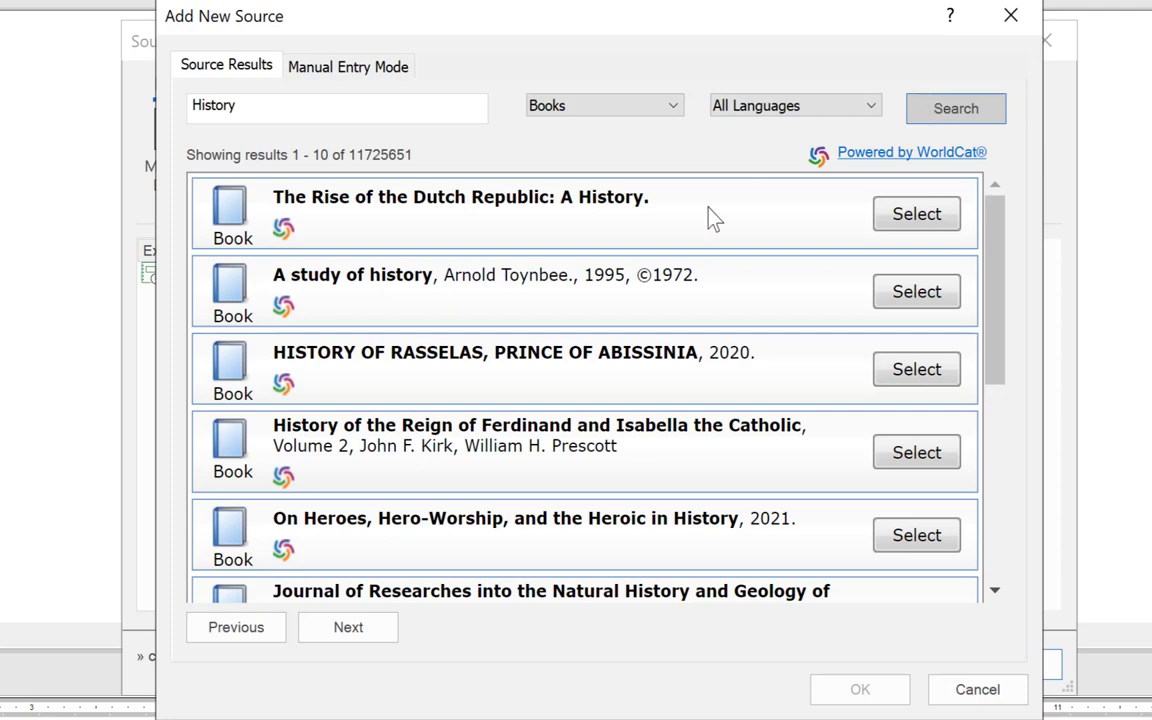
Step: Choose the 2018 book Evelina from the WorldCat results and add it to the map's existing sources
{"action": "scroll", "coordinate": [630, 309], "scroll_direction": "down", "scroll_amount": 5}
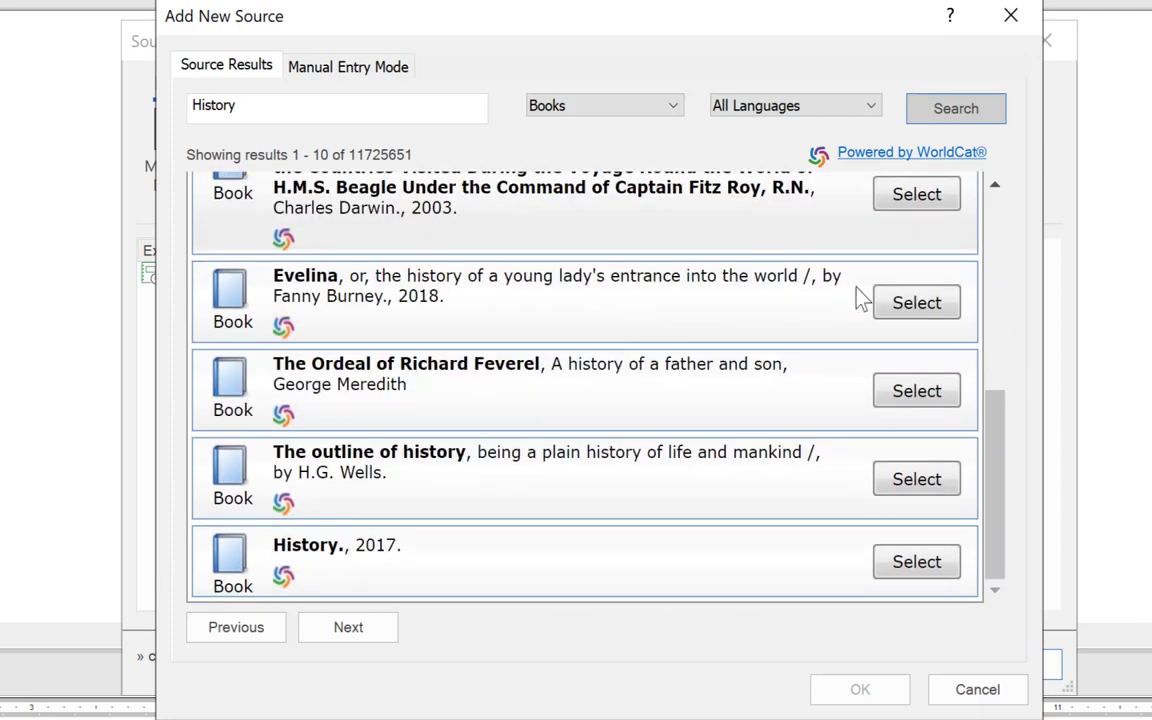
{"action": "left_click", "coordinate": [898, 314]}
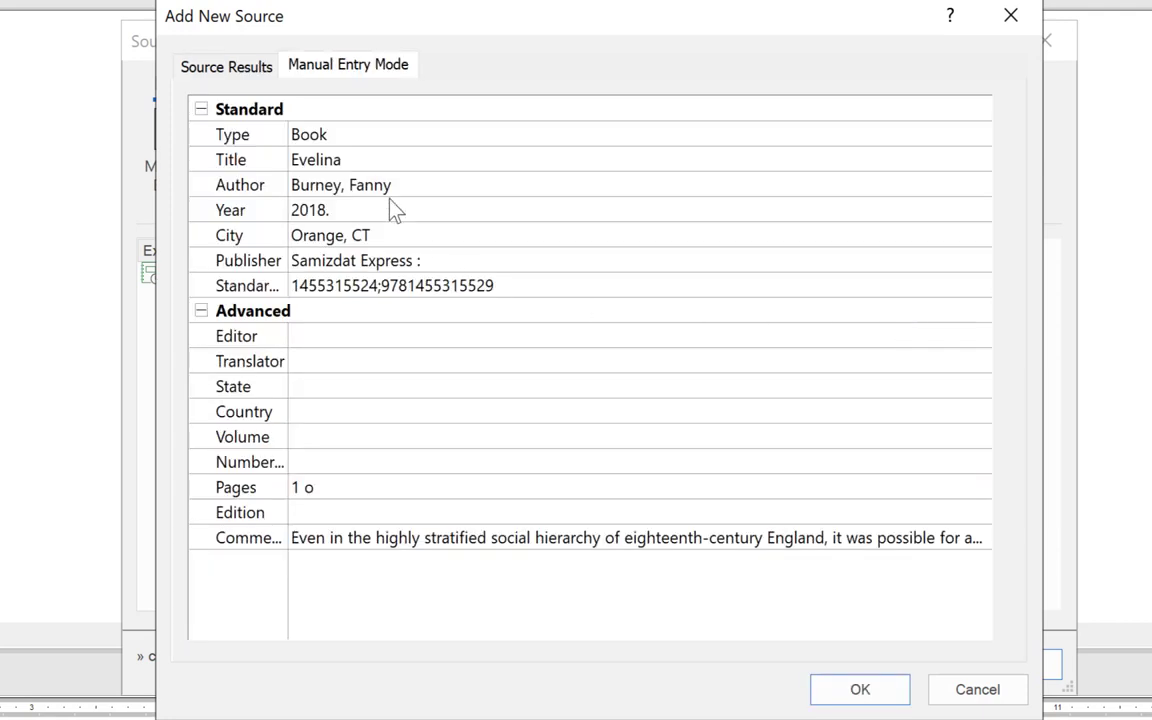
{"action": "left_click", "coordinate": [320, 387]}
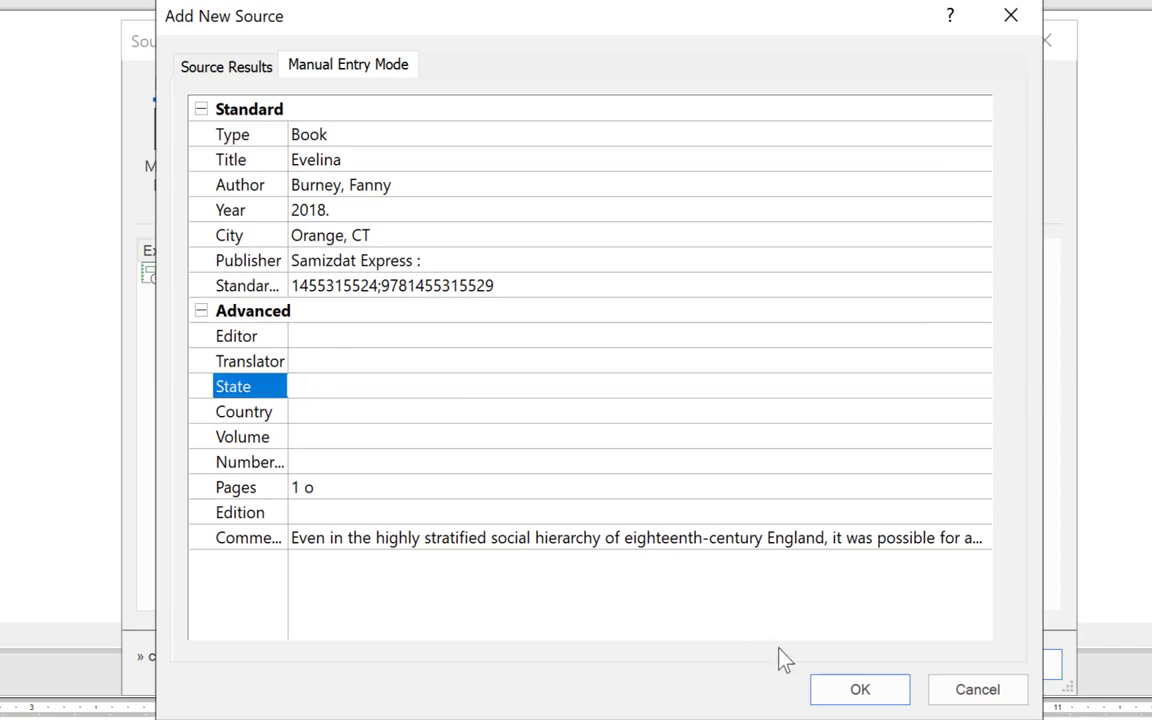
{"action": "left_click", "coordinate": [830, 689]}
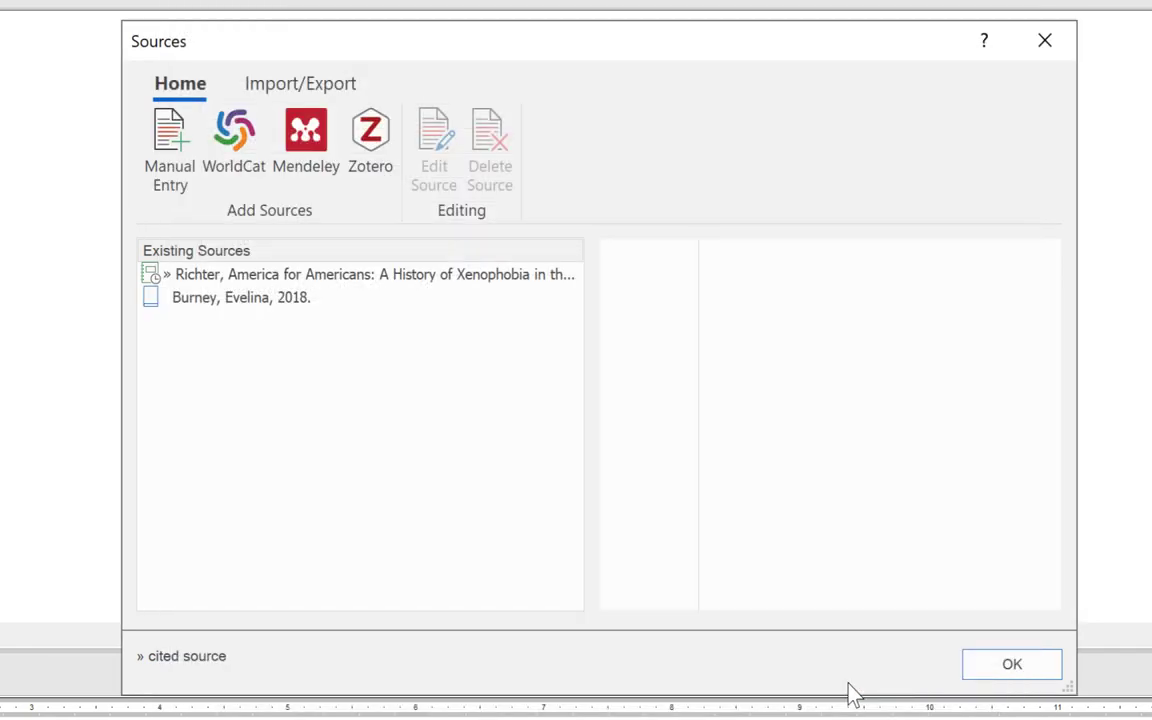